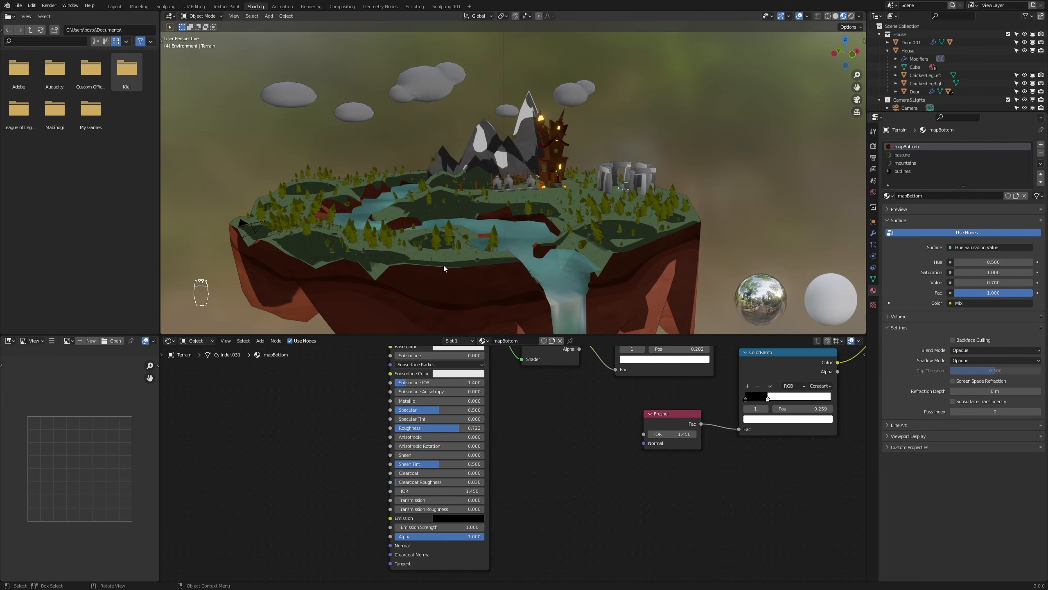
Step: Hide everything in the scene except the two chicken legs standing in the water
middle_drag(588, 226, 562, 231)
scroll(589, 254, up, 5)
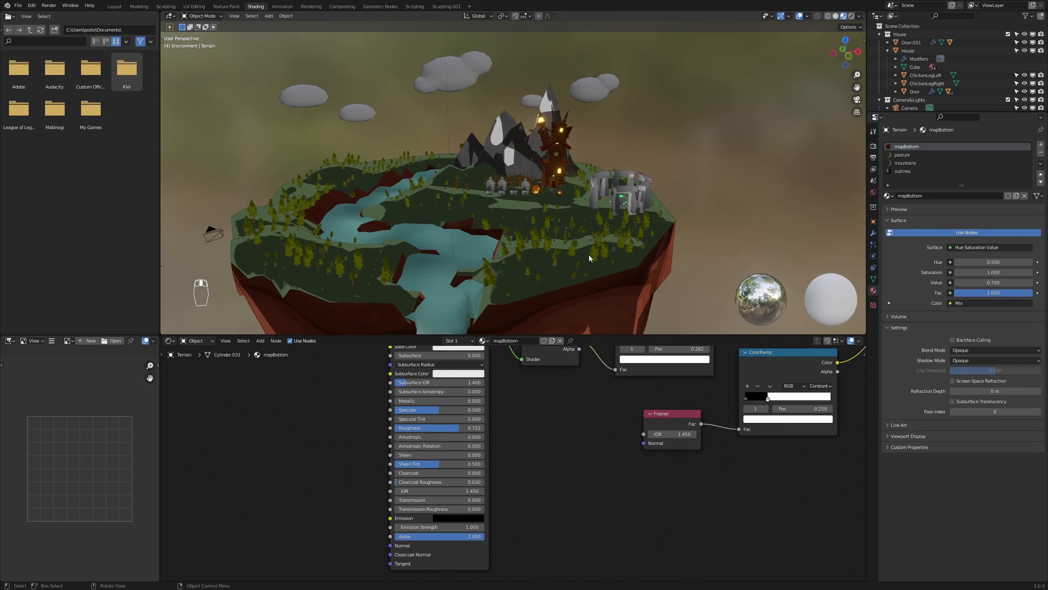
scroll(602, 273, up, 2)
shift+middle_drag(599, 274, 490, 236)
scroll(490, 236, up, 3)
shift+middle_drag(458, 174, 491, 139)
scroll(495, 249, up, 1)
scroll(503, 252, down, 2)
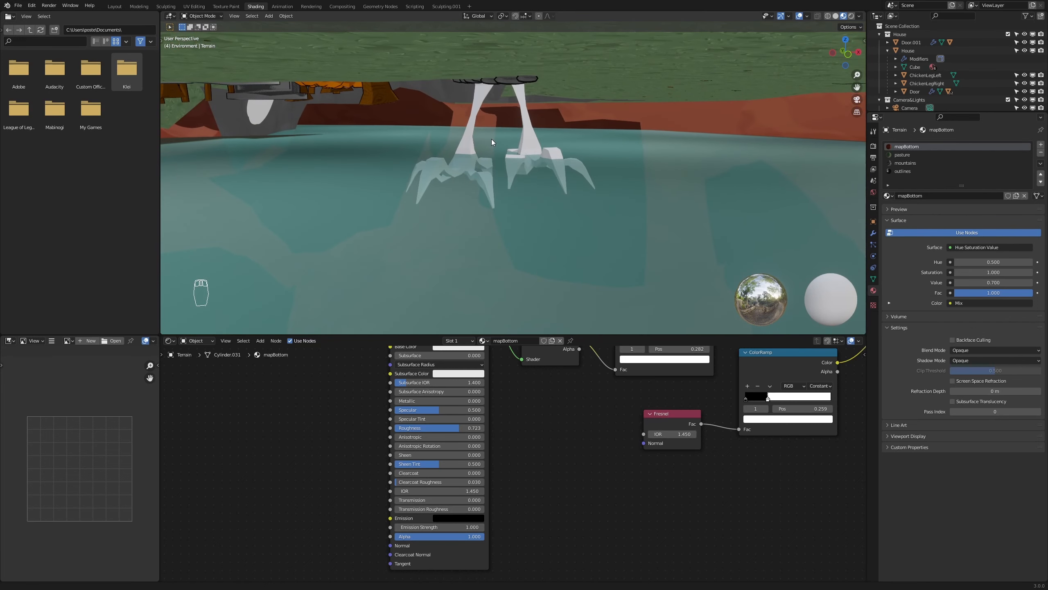
click(530, 147)
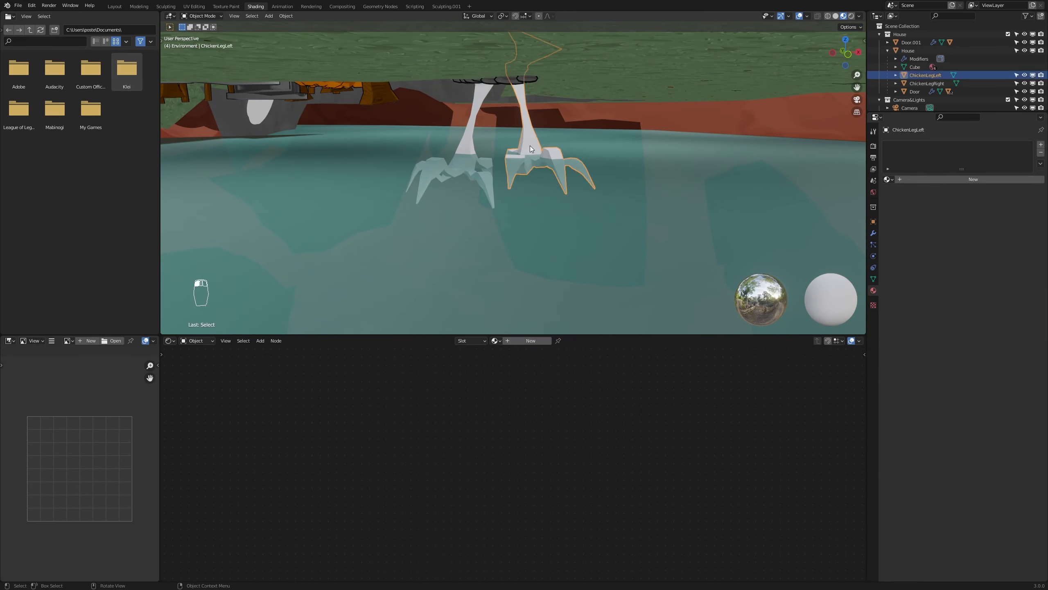
shift+click(472, 130)
key(ctrl+i)
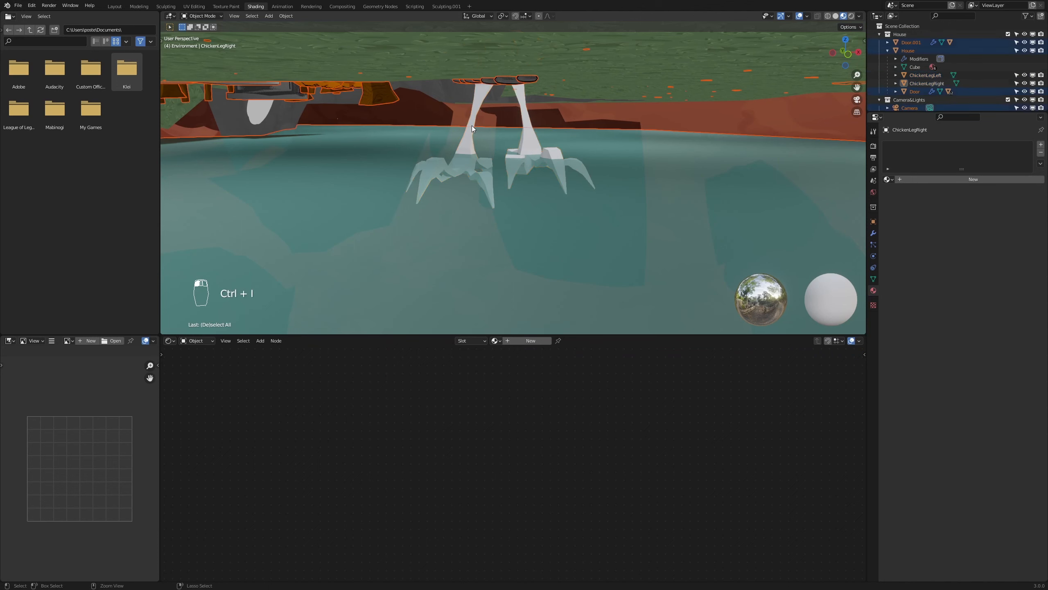
key(h)
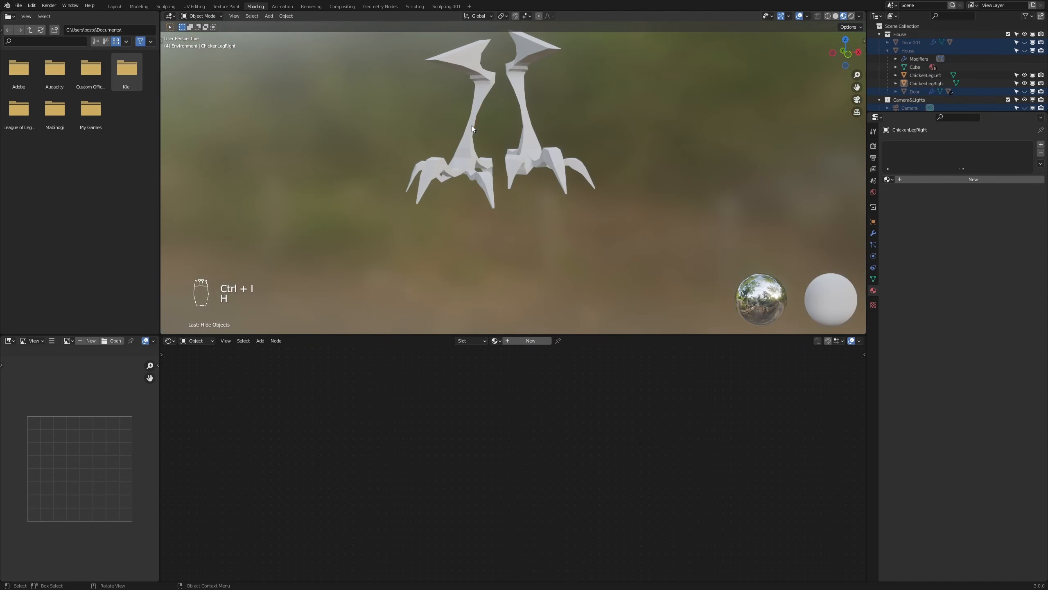
Step: Switch the viewport to Solid shading and open the left chicken leg for mesh editing
middle_drag(471, 125, 547, 206)
scroll(634, 198, up, 5)
click(576, 240)
key(z)
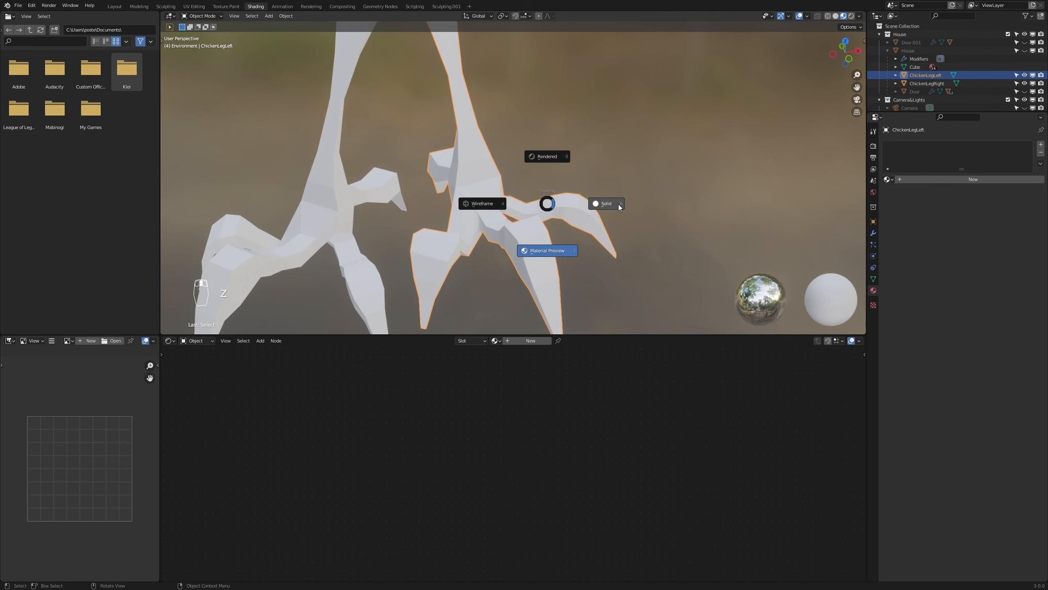
click(618, 204)
mouse_move(463, 243)
middle_down()
mouse_move(471, 218)
mouse_move(437, 241)
mouse_move(465, 240)
mouse_move(430, 248)
mouse_move(425, 162)
mouse_move(459, 239)
mouse_move(444, 244)
middle_up()
key(Tab)
Step: Delete the face at the base of the left leg and the faces at the inner end of the adjoining toe
click(444, 243)
key(x)
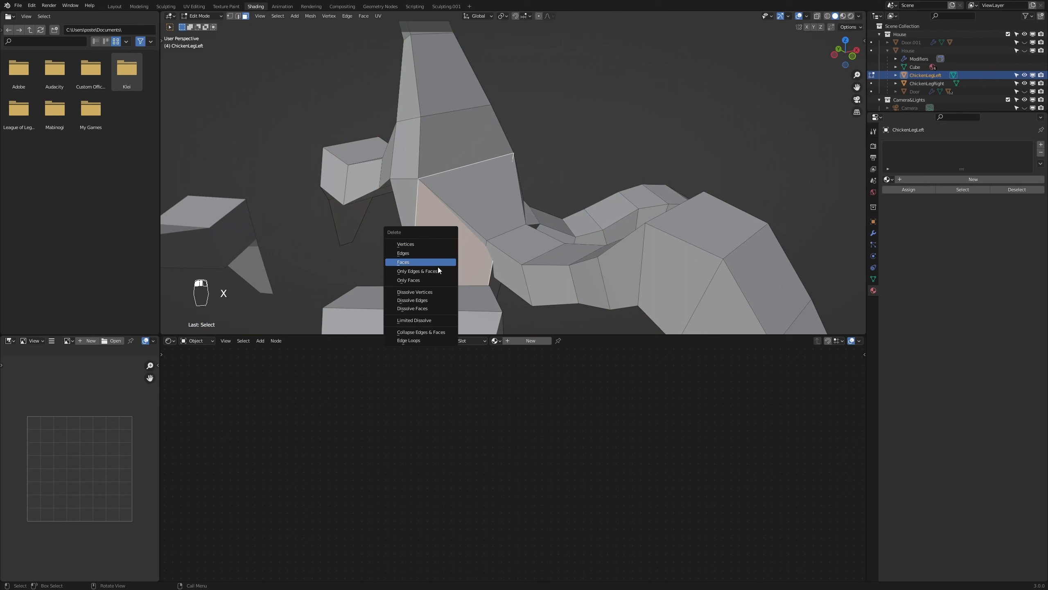
click(431, 263)
middle_drag(431, 263, 416, 253)
click(437, 201)
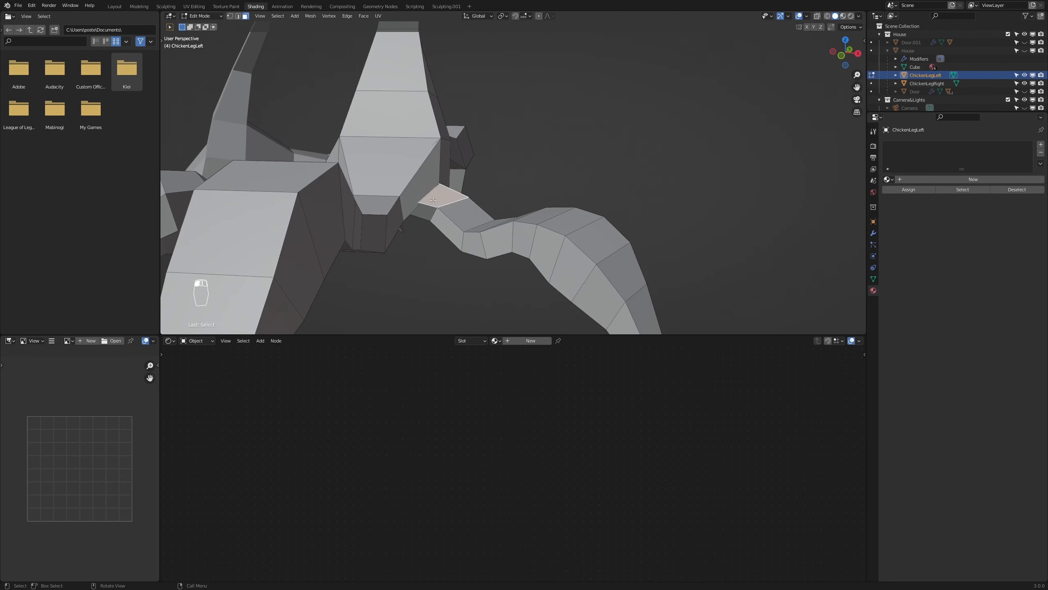
key(x)
click(426, 201)
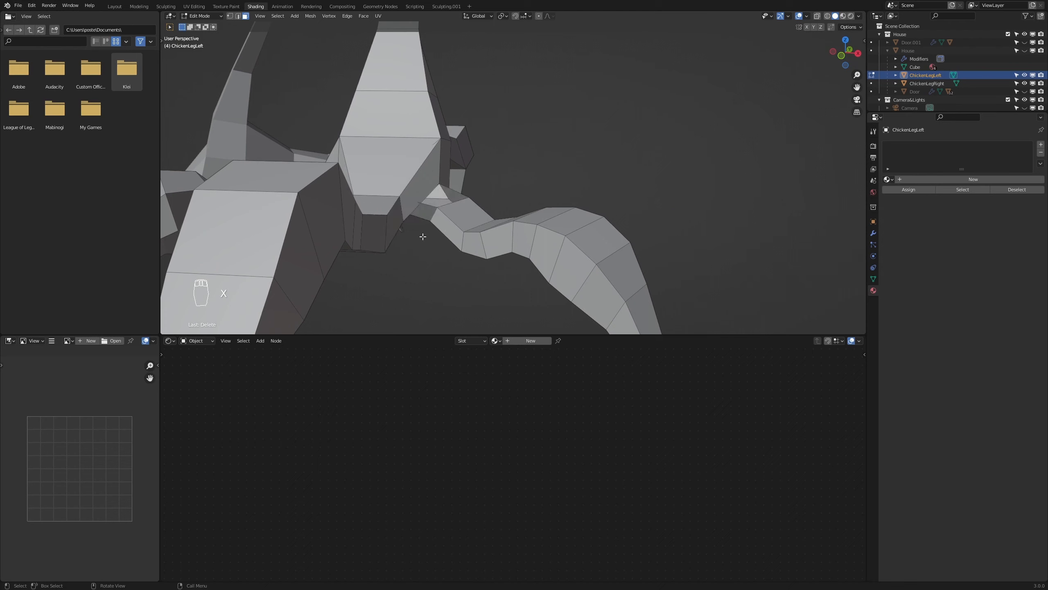
key(x)
click(431, 205)
middle_drag(431, 205, 429, 224)
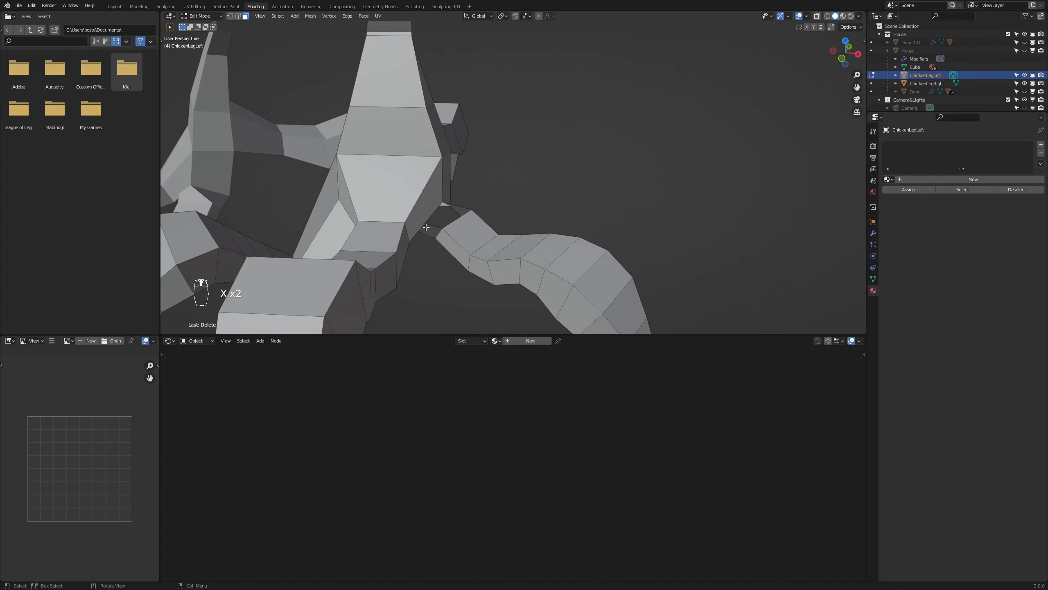
Step: Delete the remaining unwanted faces where the toes join the left foot
scroll(426, 227, up, 2)
click(386, 256)
key(x)
click(386, 257)
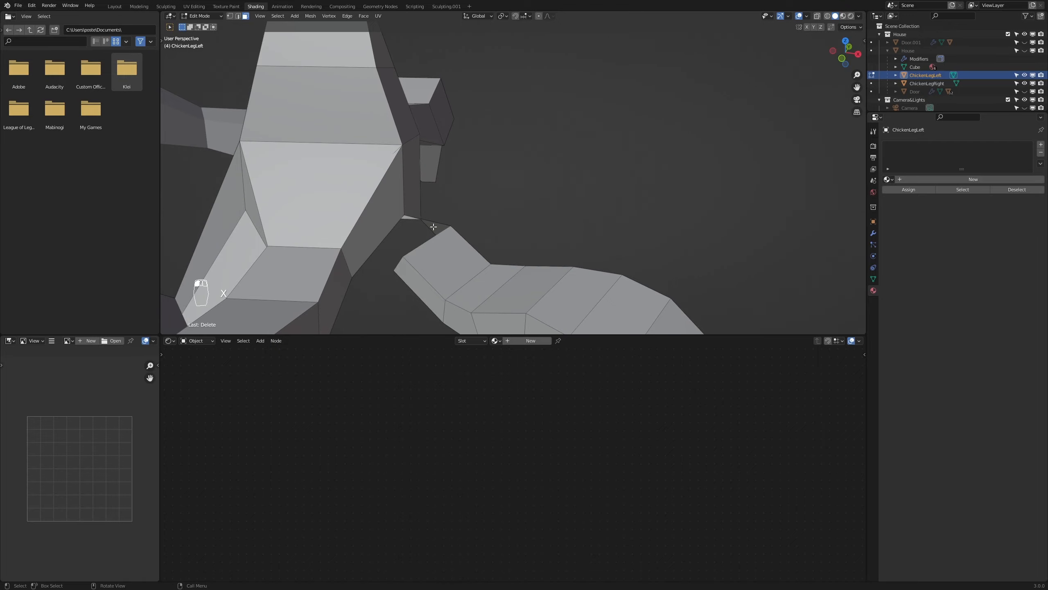
middle_drag(434, 227, 384, 247)
click(374, 260)
key(x)
click(374, 262)
Step: Move the open edge at the inner end of the detached toe about 0.103 m along Y, and adjust its position freely
key(2)
key(g)
key(y)
click(725, 276)
key(g)
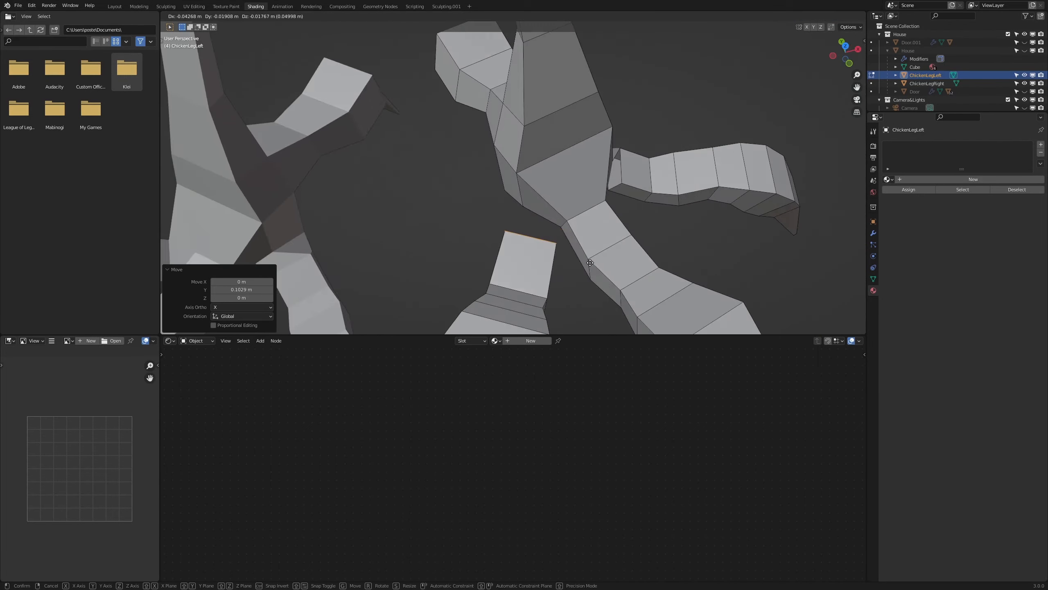
click(590, 263)
middle_drag(591, 263, 584, 219)
Step: Merge vertices around the open toe joint of the left foot, repositioning them to close the gap
key(1)
click(310, 15)
mouse_move(345, 75)
click(388, 84)
key(g)
middle_drag(635, 186, 604, 108)
click(604, 109)
key(m)
click(554, 202)
Step: Try to shift the edge at the open end of the toe slightly toward the foot
key(2)
click(613, 164)
key(g)
click(593, 186)
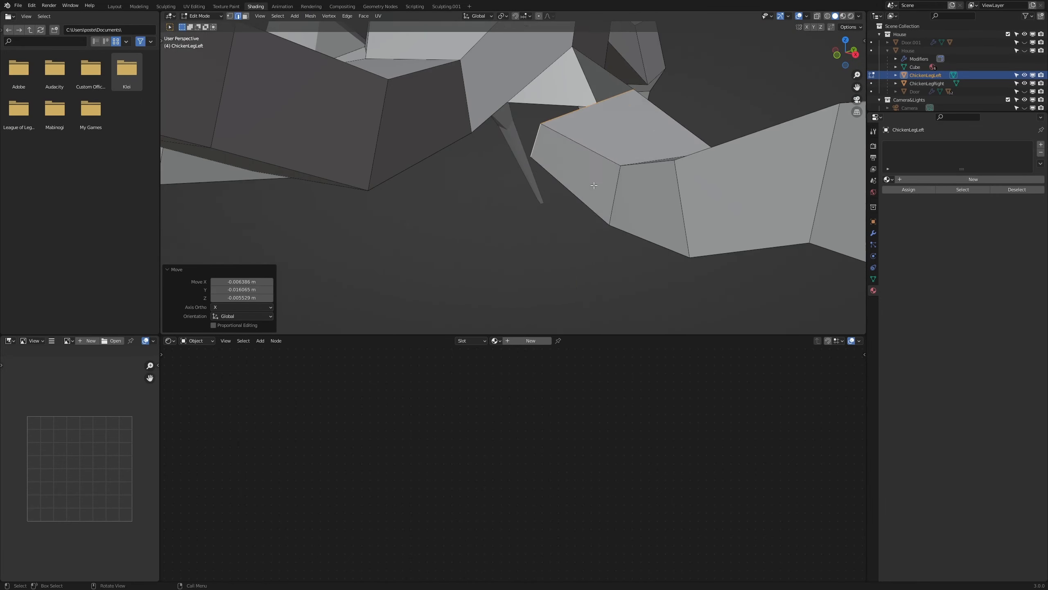
middle_drag(593, 186, 570, 165)
key(ctrl+z)
Step: Close the remaining gap at the toe joint by merging vertices, extruding new geometry and filling a face, and leave mesh editing
key(1)
click(310, 16)
click(387, 84)
click(440, 150)
middle_drag(454, 124, 516, 103)
key(e)
click(537, 136)
click(558, 112)
key(f)
key(Tab)
middle_drag(559, 166, 590, 250)
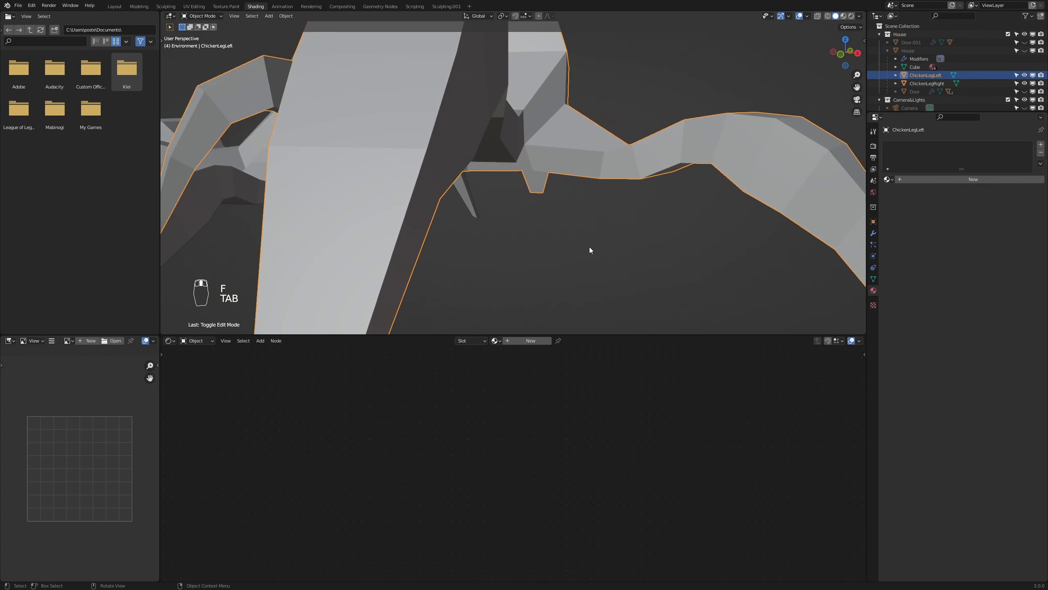
Step: Recalculate the normals of the entire left leg mesh with the Inside option turned off
key(Tab)
key(1)
key(a)
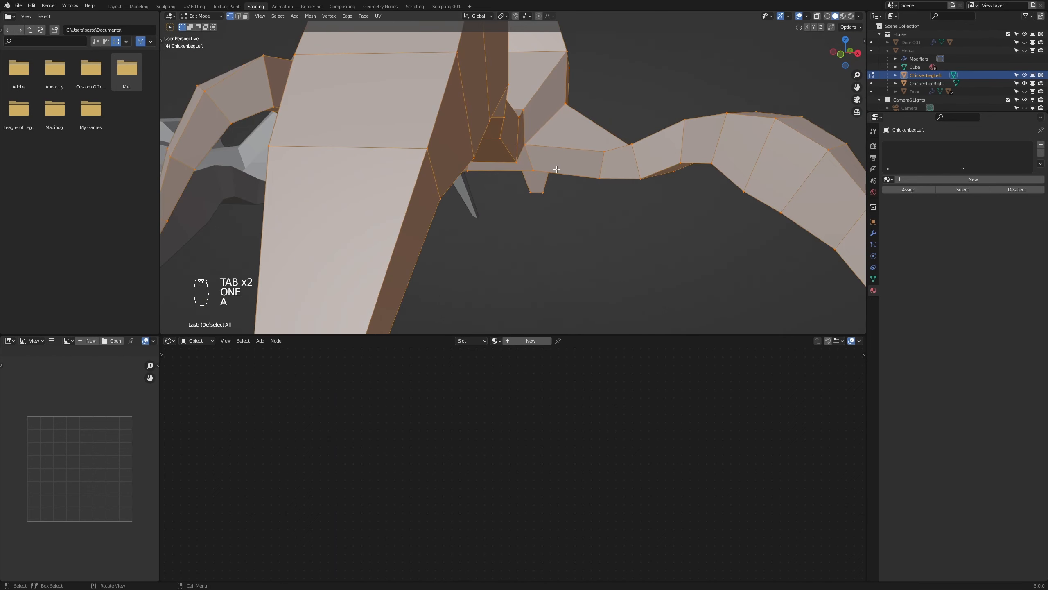
key(ctrl+shift+n)
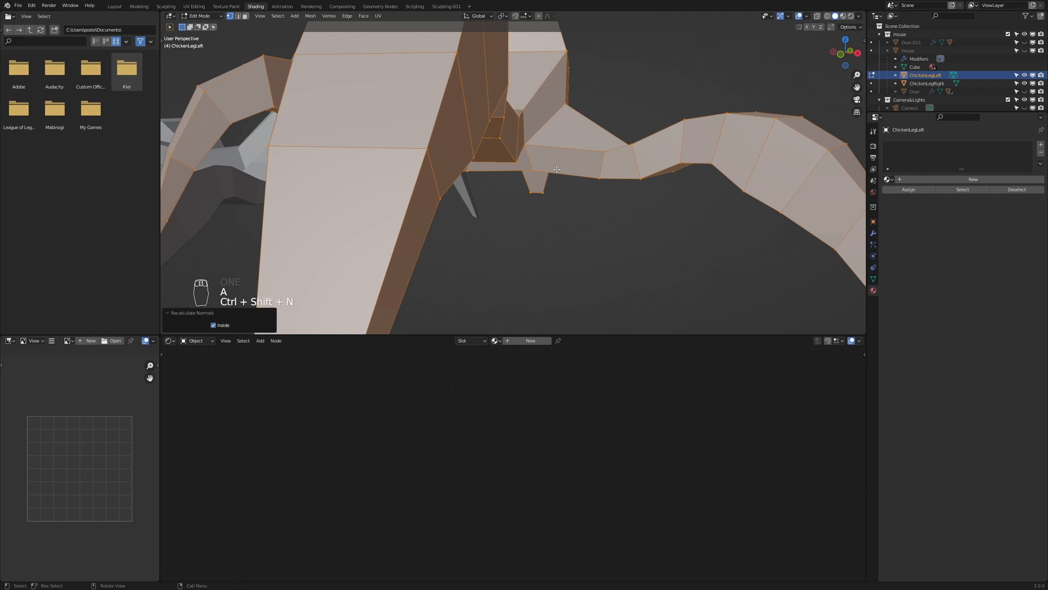
click(216, 326)
scroll(413, 227, down, 6)
key(Tab)
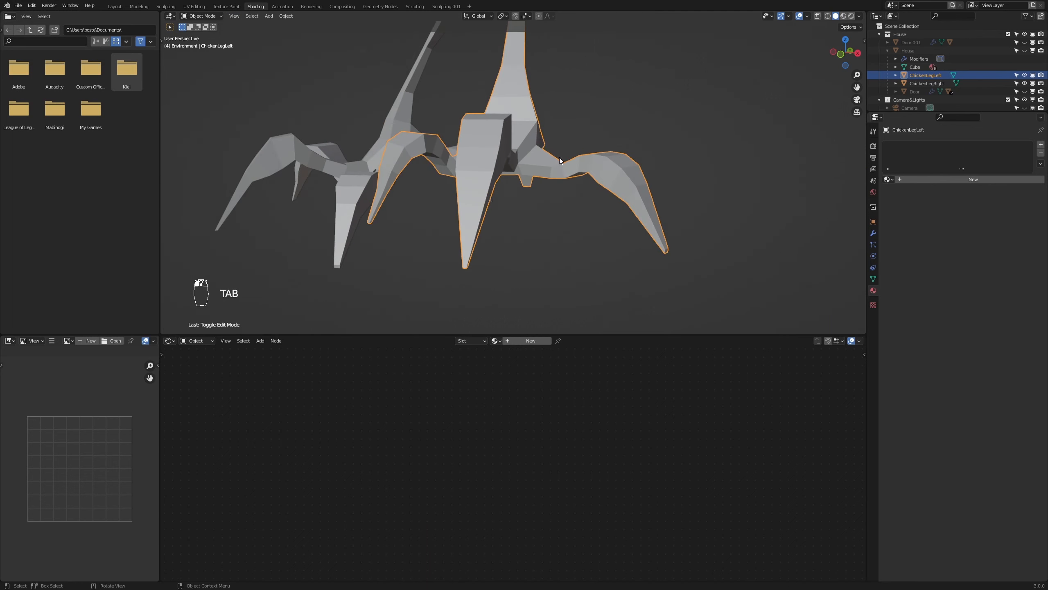
Step: Apply Shade Smooth to the left chicken leg
right_click(512, 130)
click(512, 130)
scroll(615, 157, up, 2)
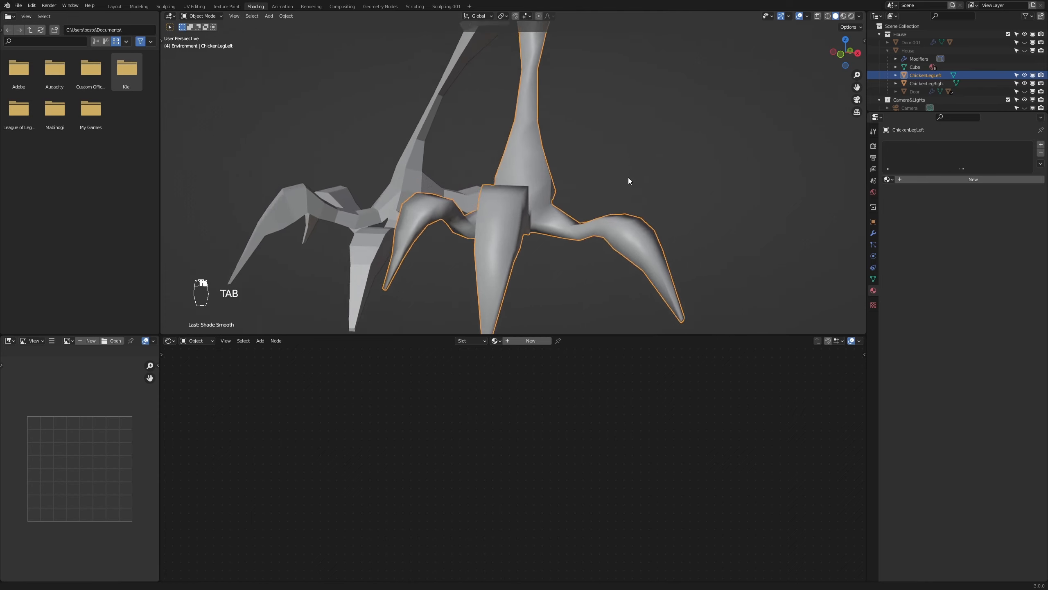
Step: Assign the bush material to the left leg and make an independent copy of it named ChickenLegs
middle_drag(628, 181, 557, 218)
scroll(614, 261, down, 5)
scroll(586, 230, up, 4)
click(890, 179)
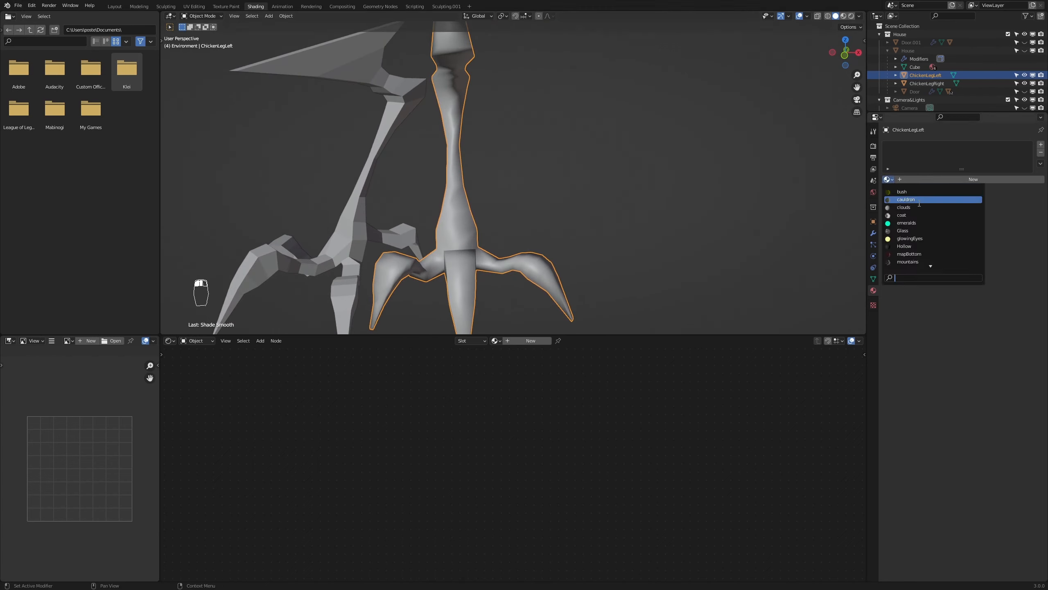
click(916, 190)
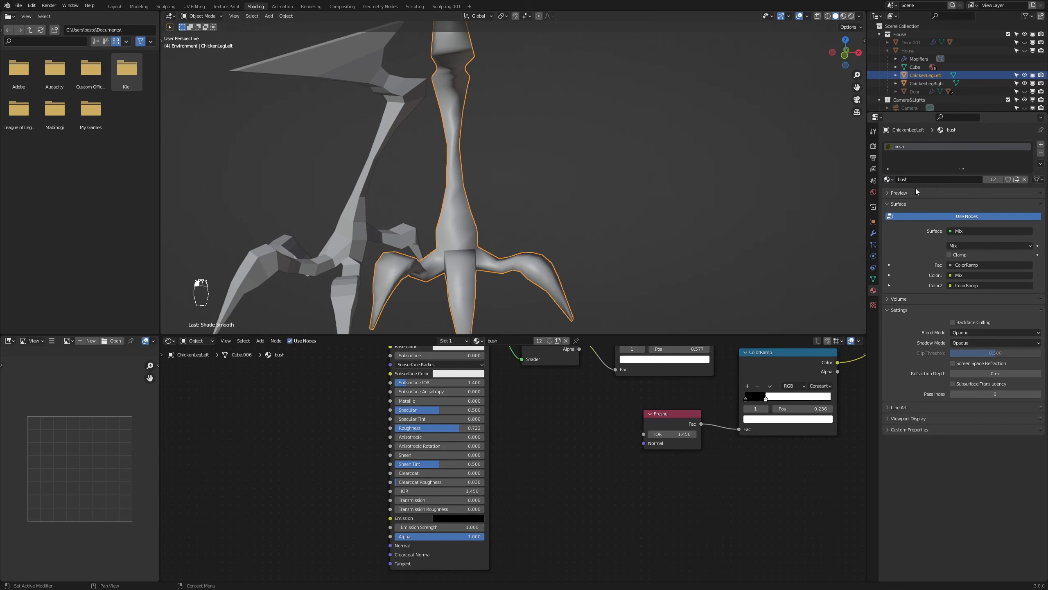
click(1016, 180)
text(ChickenLegs)
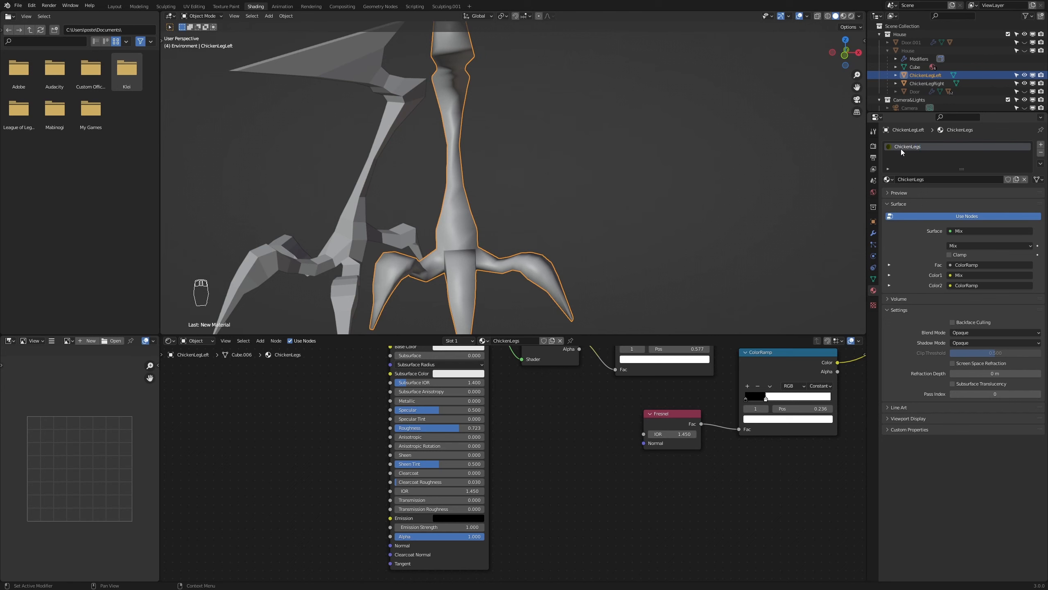
Step: Set the first stop of the ColorRamp fed by the Mapping node to black
middle_drag(468, 181, 713, 229)
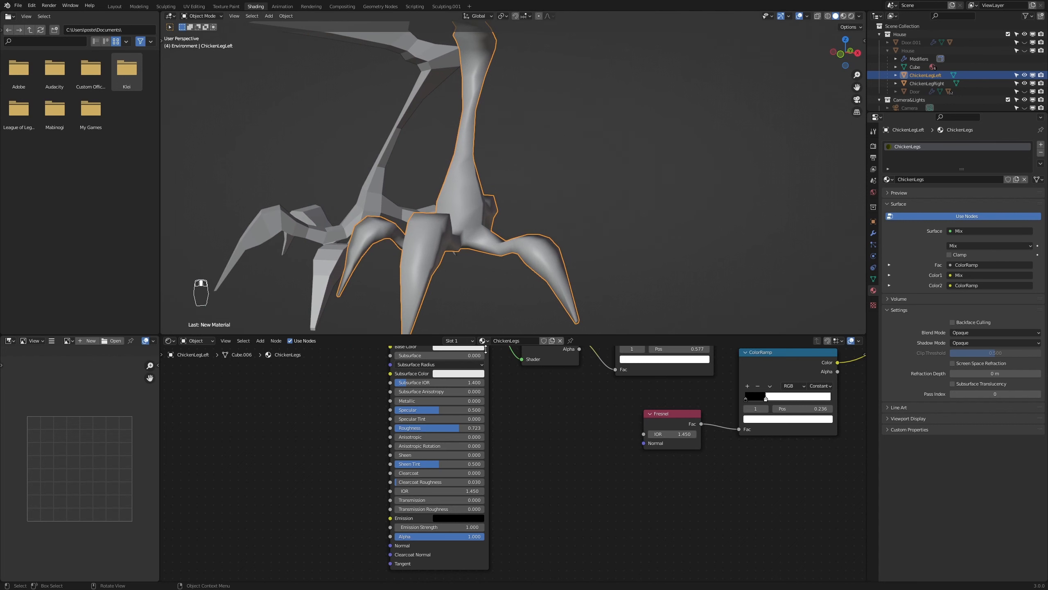
middle_drag(571, 405, 455, 575)
middle_drag(461, 421, 488, 504)
click(454, 442)
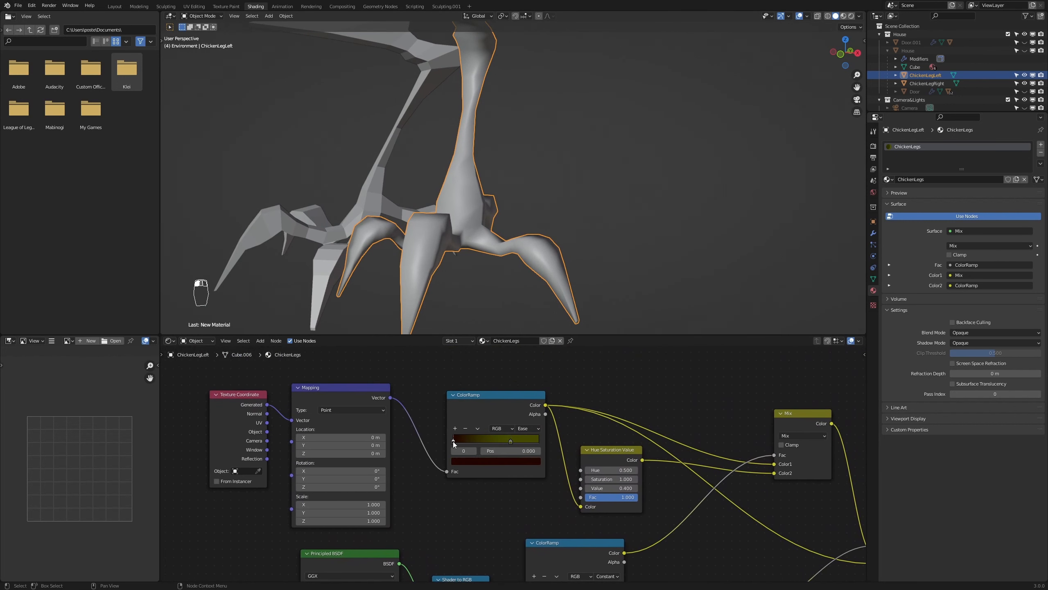
click(484, 462)
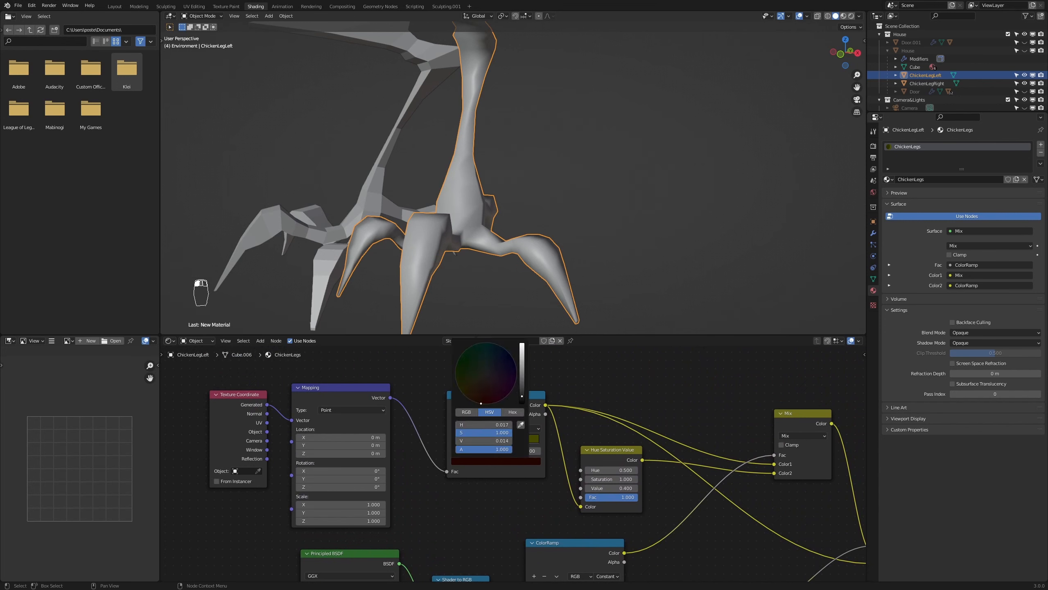
drag(523, 396, 522, 403)
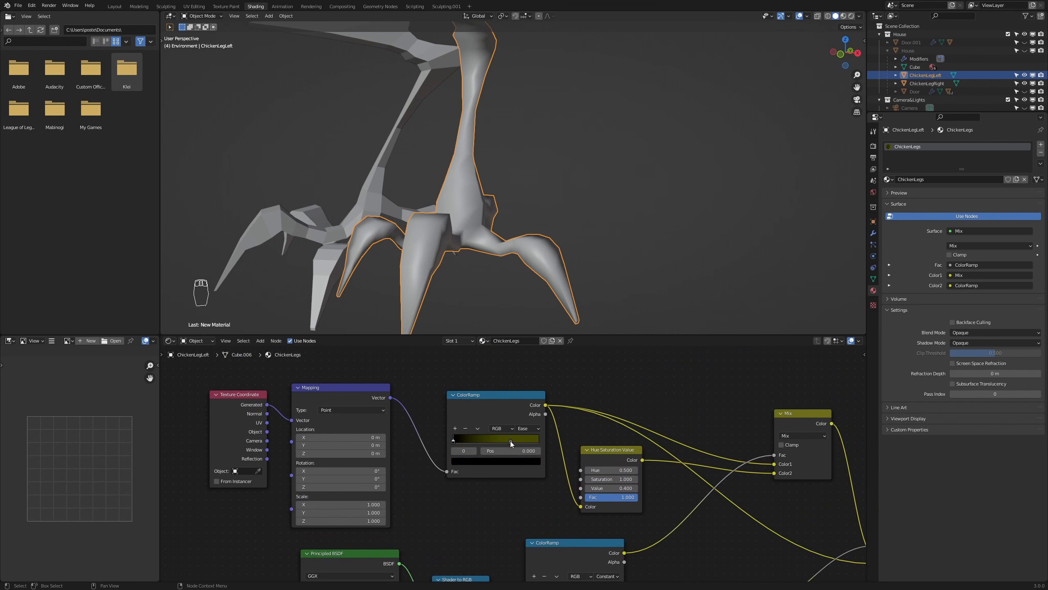
Step: Set the ColorRamp's second stop to a bright orange and switch the viewport to Material Preview
click(511, 441)
click(516, 462)
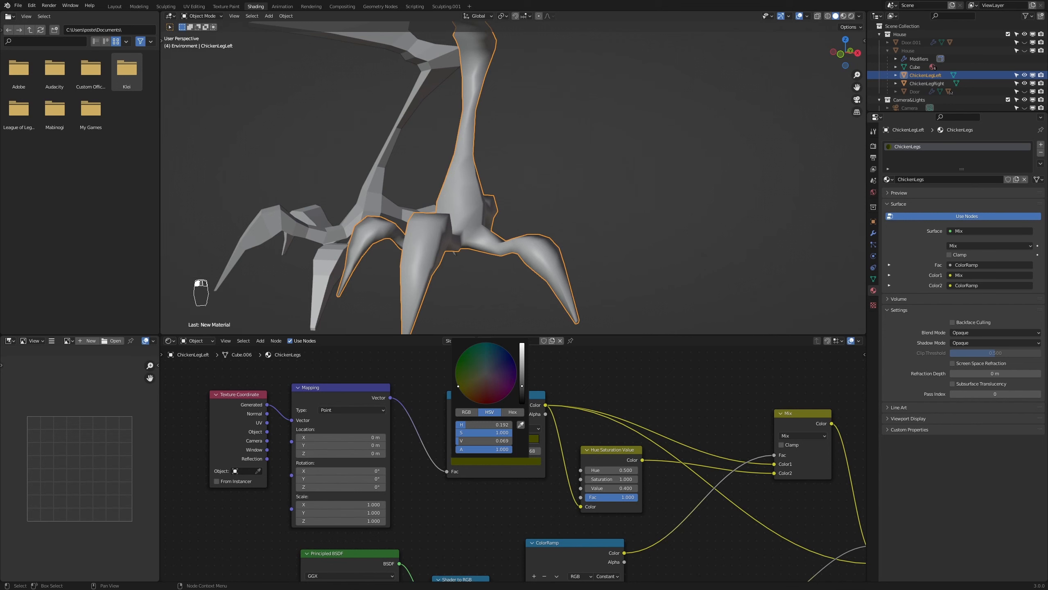
mouse_move(458, 386)
mouse_down()
mouse_move(470, 394)
mouse_move(522, 374)
mouse_move(522, 364)
mouse_up()
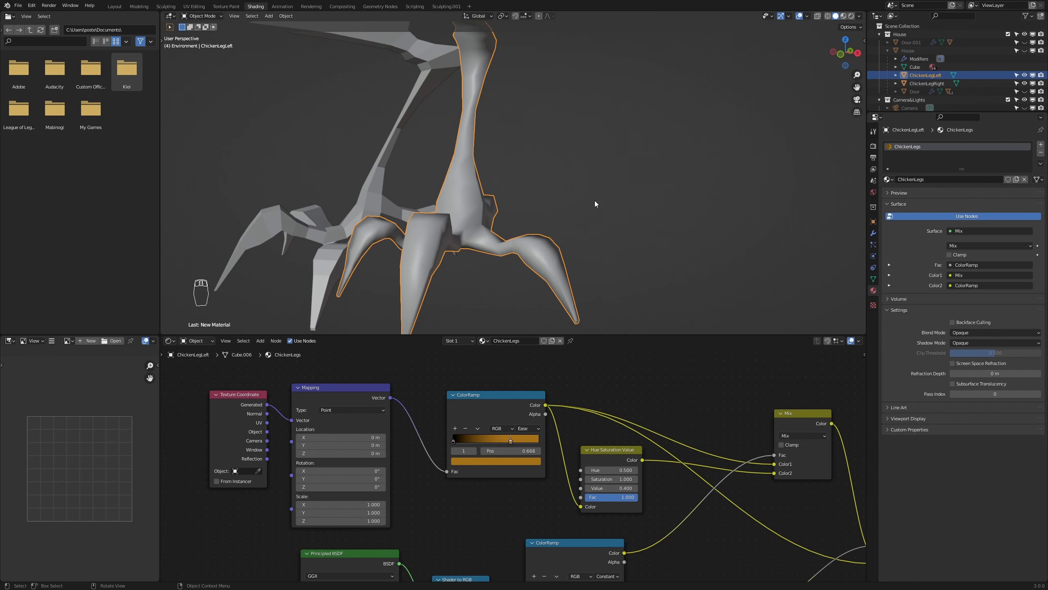
key(z)
click(566, 241)
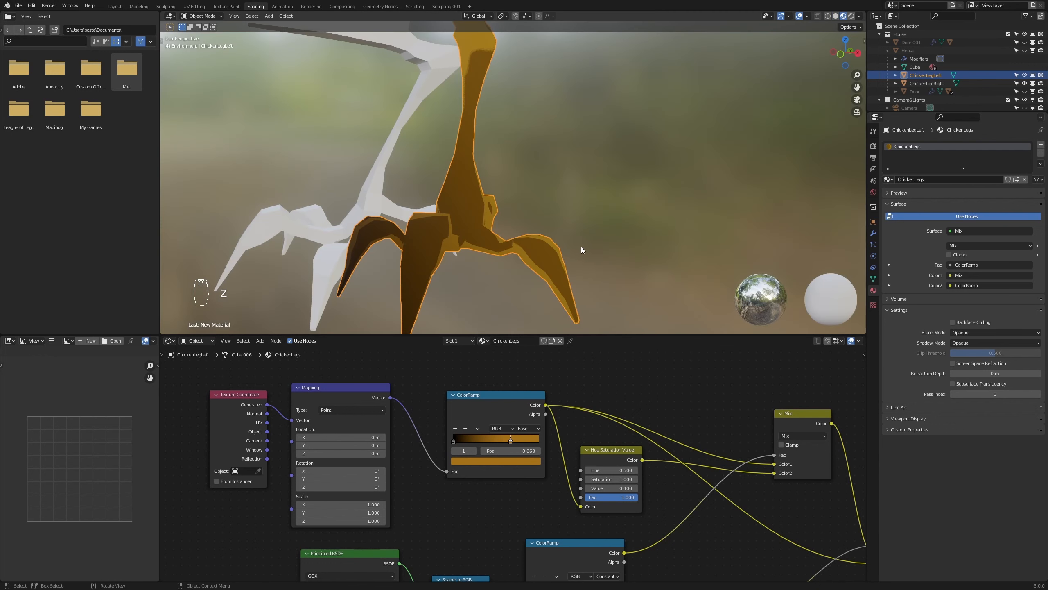
Step: Connect the Texture Coordinate node's Object output to the Mapping node's Vector input
middle_drag(599, 234, 529, 280)
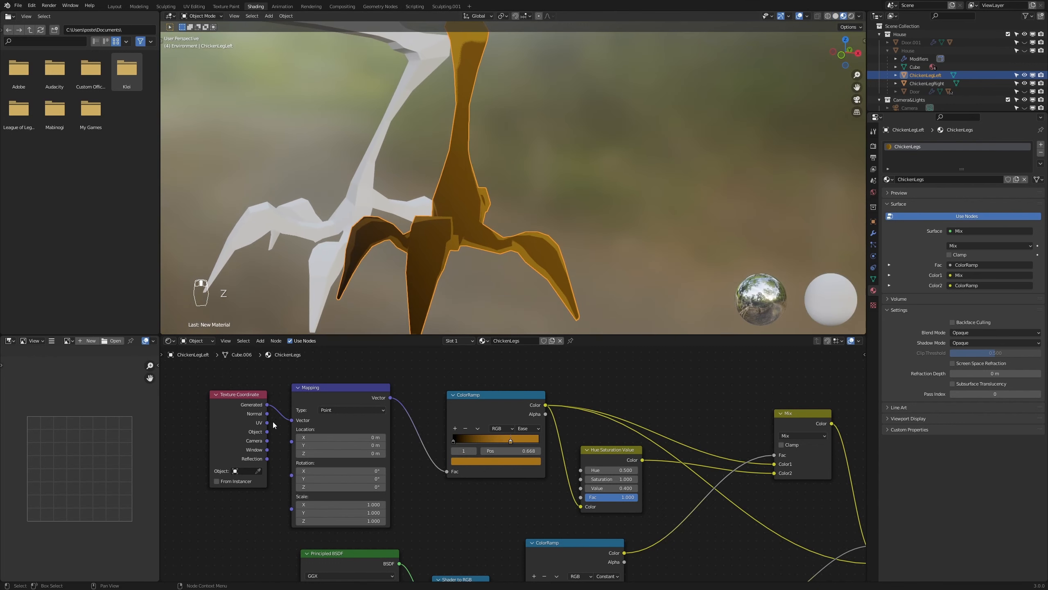
drag(267, 432, 293, 421)
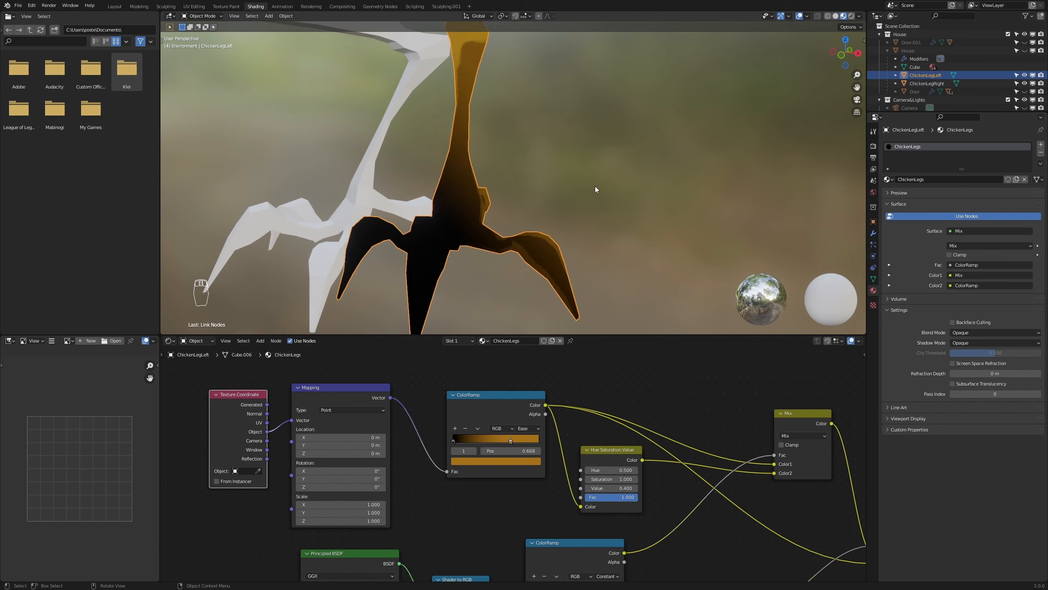
middle_drag(582, 185, 571, 259)
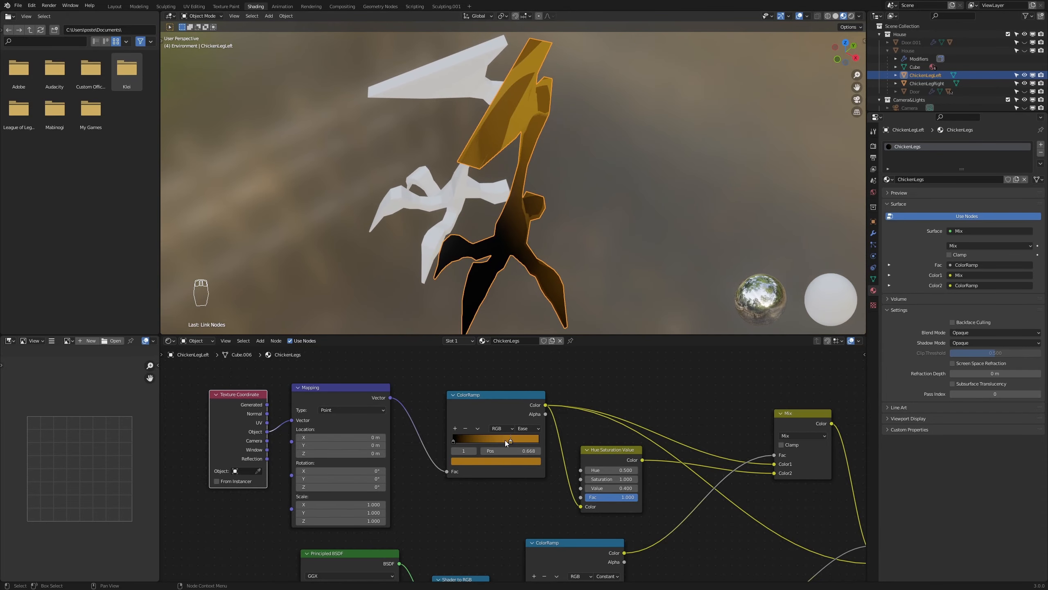
Step: Move the ColorRamp's orange stop to position 1.000 and its black stop to 0.268
drag(511, 441, 559, 444)
middle_drag(583, 226, 487, 185)
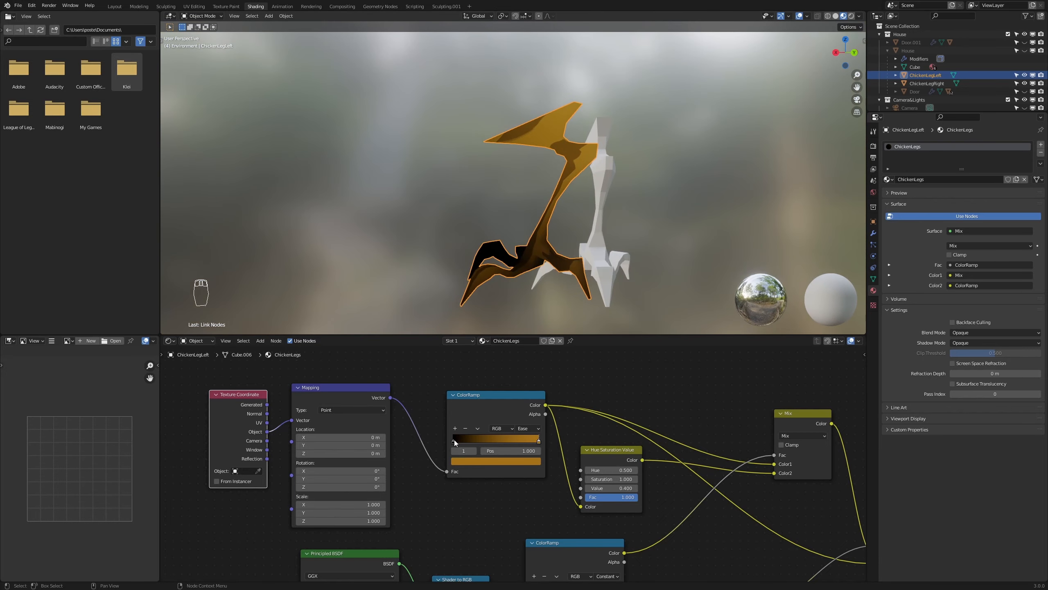
drag(454, 440, 480, 445)
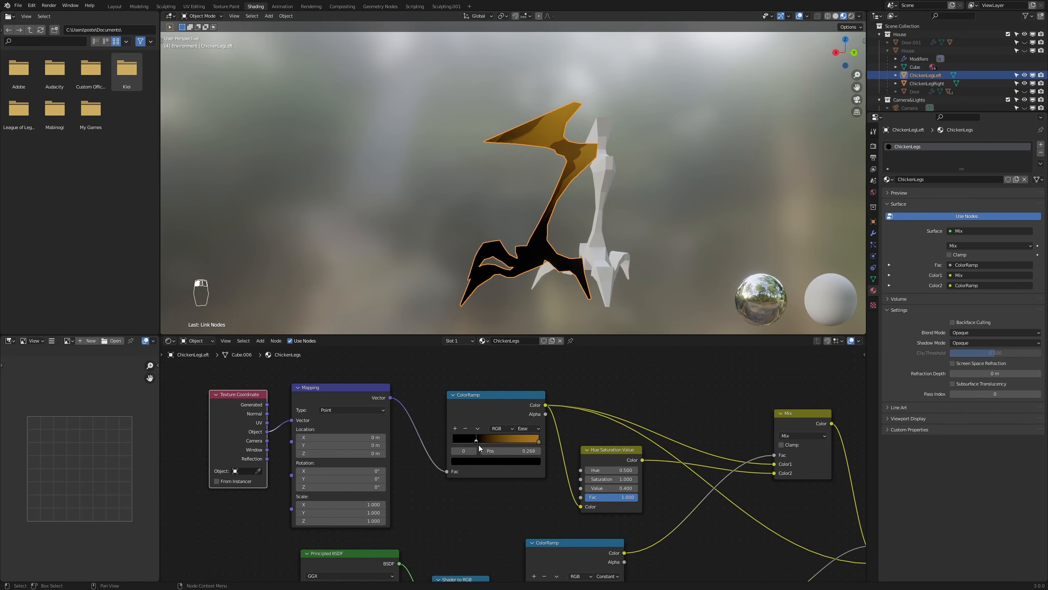
Step: Add a second material slot to the left chicken leg and assign the existing outlines material to it
mouse_move(629, 239)
middle_down()
mouse_move(729, 255)
mouse_move(622, 251)
mouse_move(631, 239)
middle_up()
scroll(626, 249, up, 3)
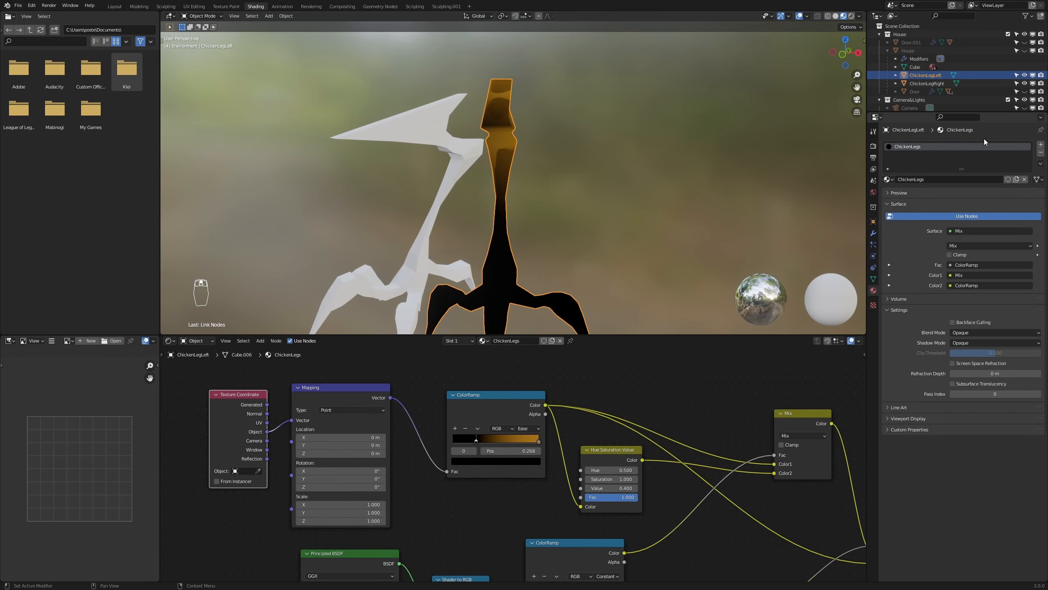
click(1040, 145)
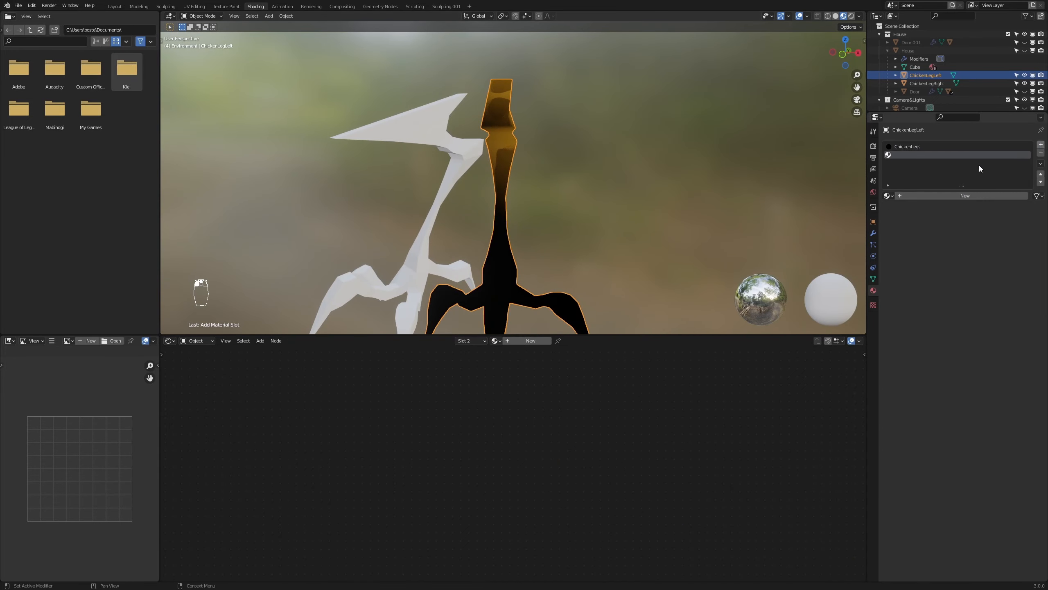
click(890, 196)
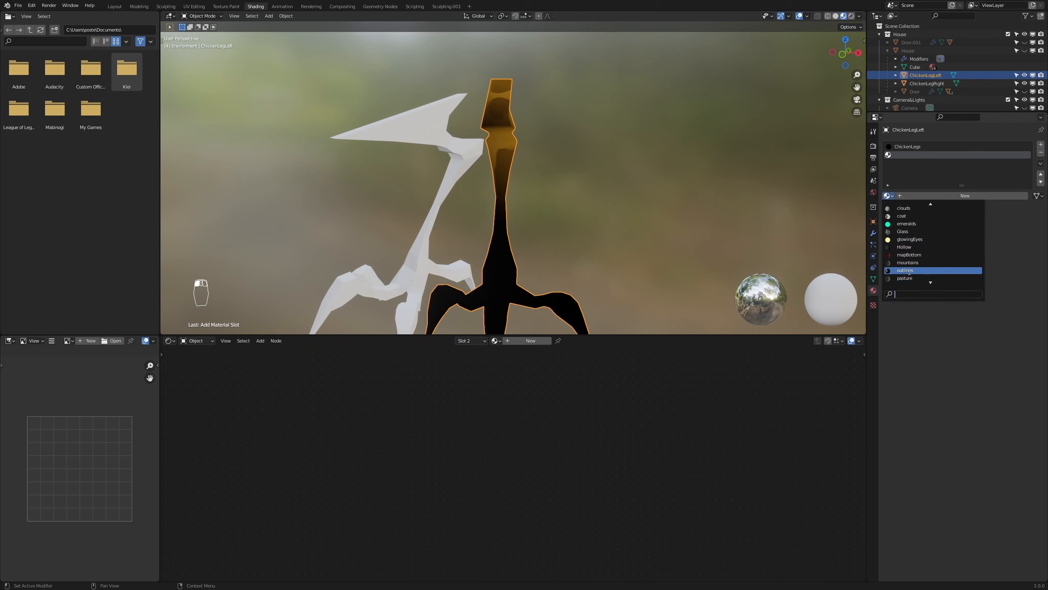
click(905, 270)
scroll(664, 257, down, 3)
scroll(656, 258, up, 2)
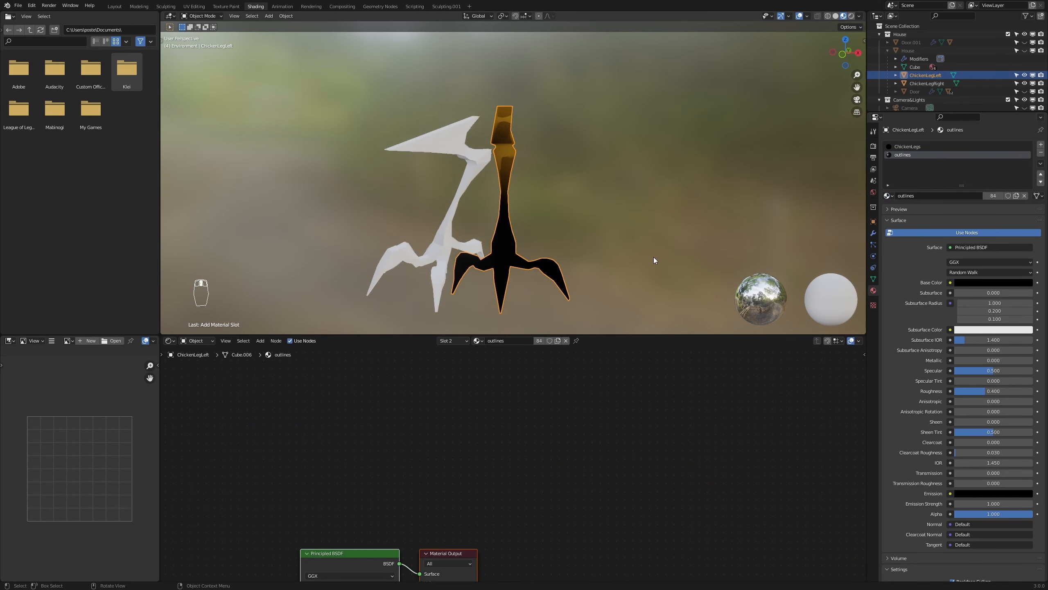
Step: Add a Solidify modifier to the left chicken leg and set its thickness to -0.01 m
click(874, 233)
click(902, 144)
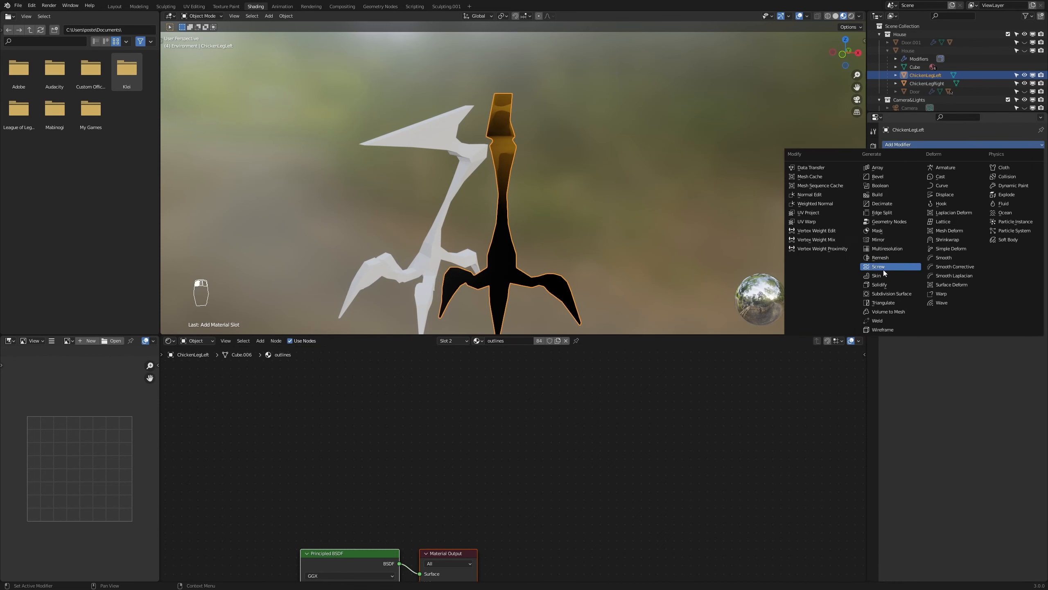
click(882, 285)
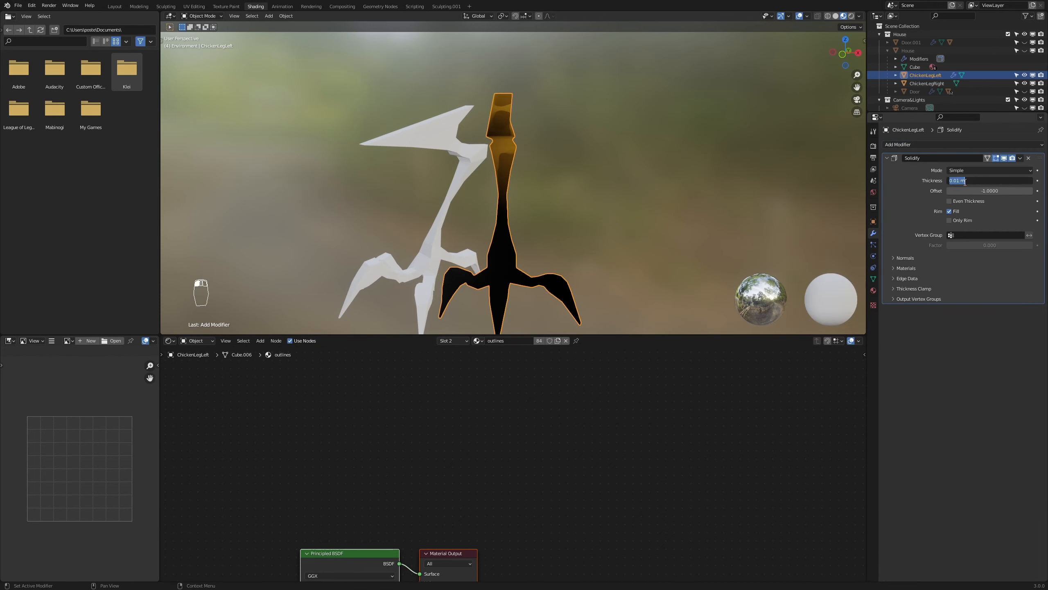
text(-)
key(Return)
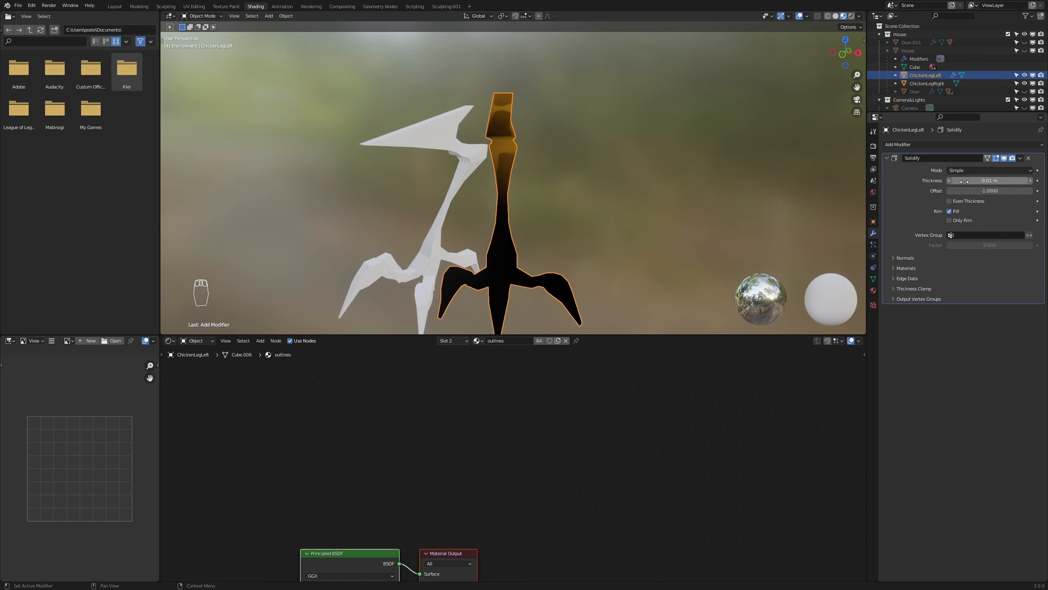
Step: Enable flipped and high-quality normals on the Solidify modifier and set its material offset to 1
click(911, 260)
click(951, 270)
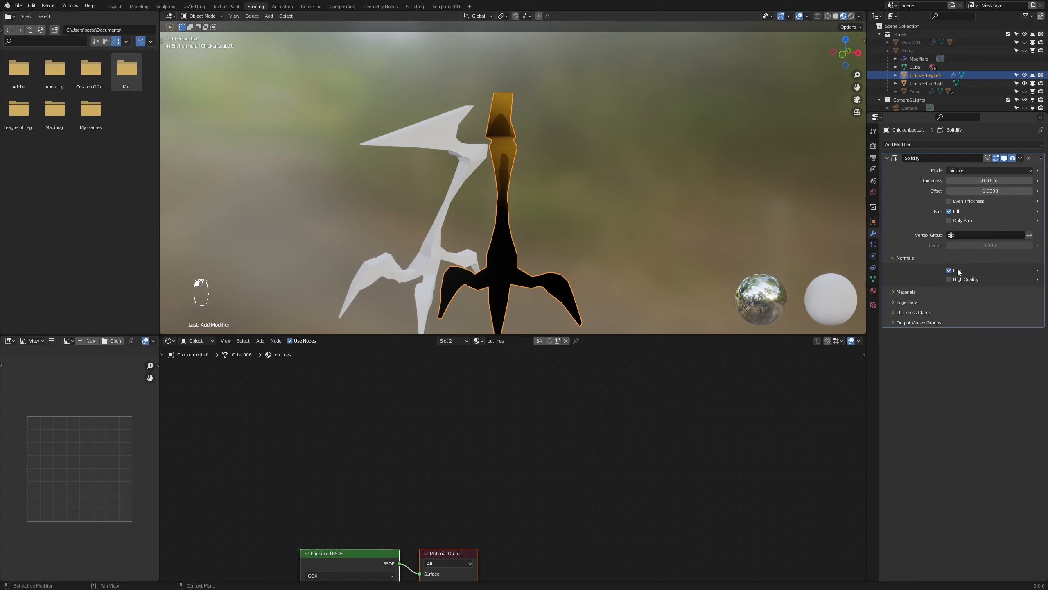
click(955, 279)
click(903, 291)
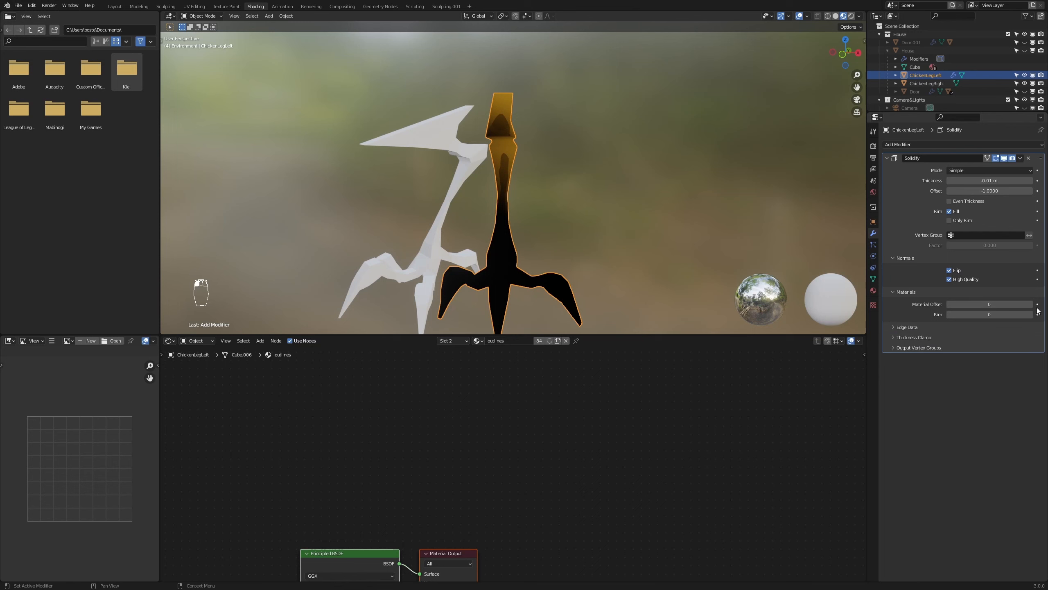
middle_drag(598, 194, 558, 176)
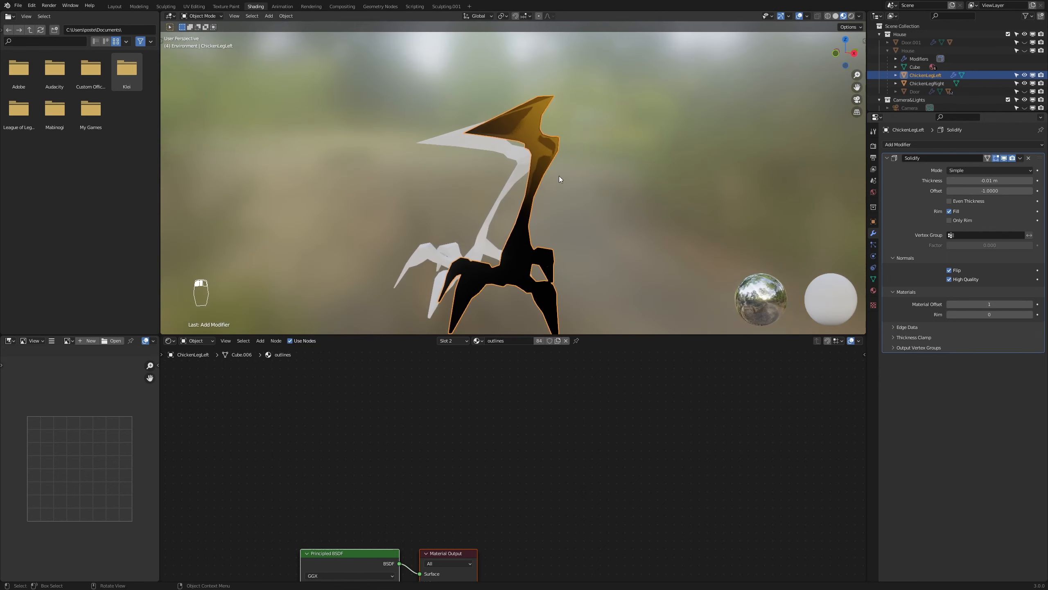
scroll(559, 176, up, 3)
middle_drag(664, 173, 686, 179)
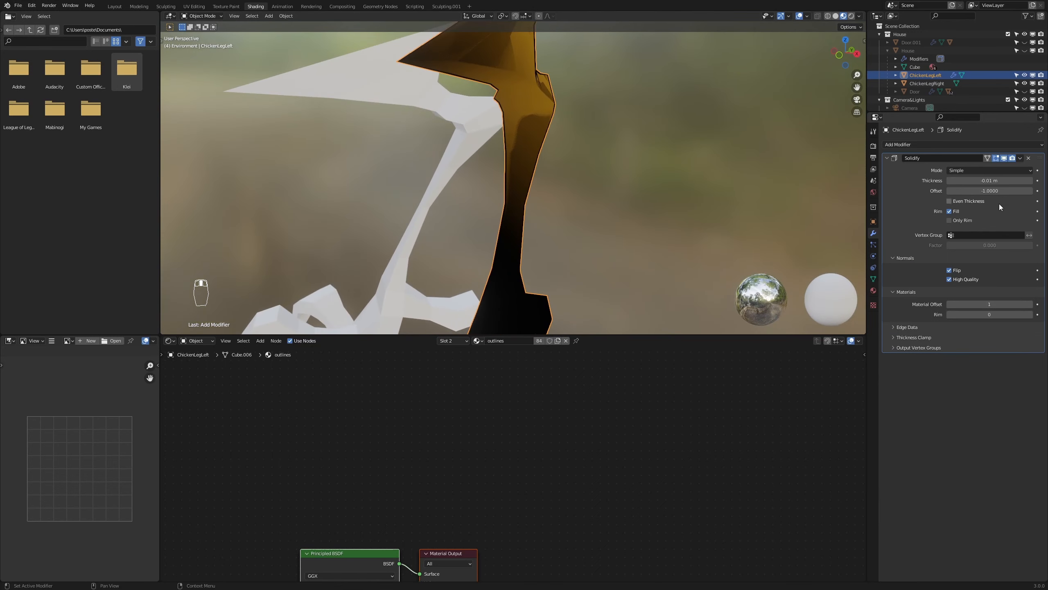
Step: Set the Solidify modifier's thickness to -0.02 m
click(996, 181)
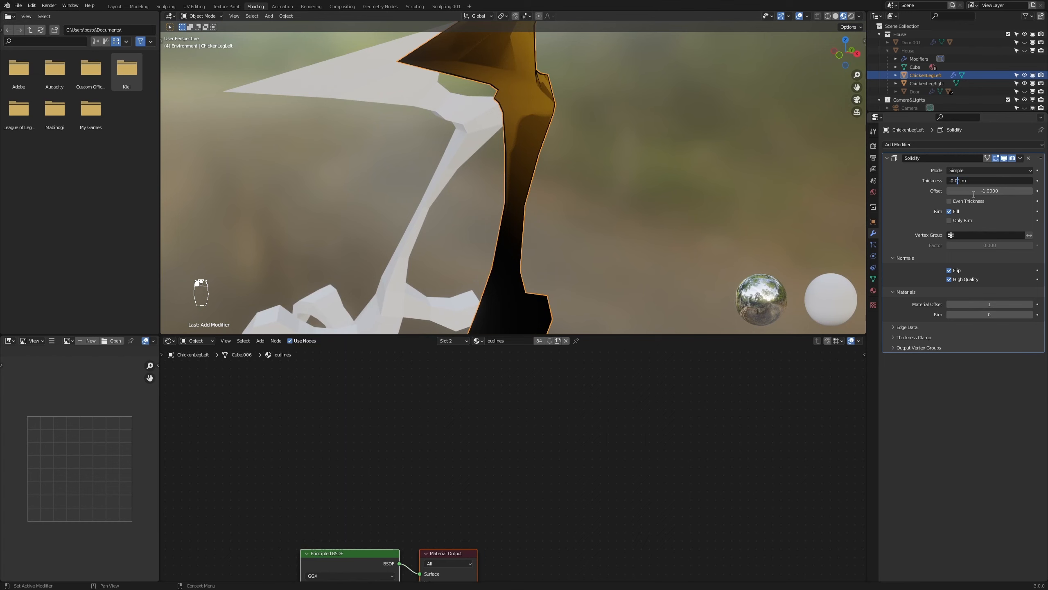
key(Return)
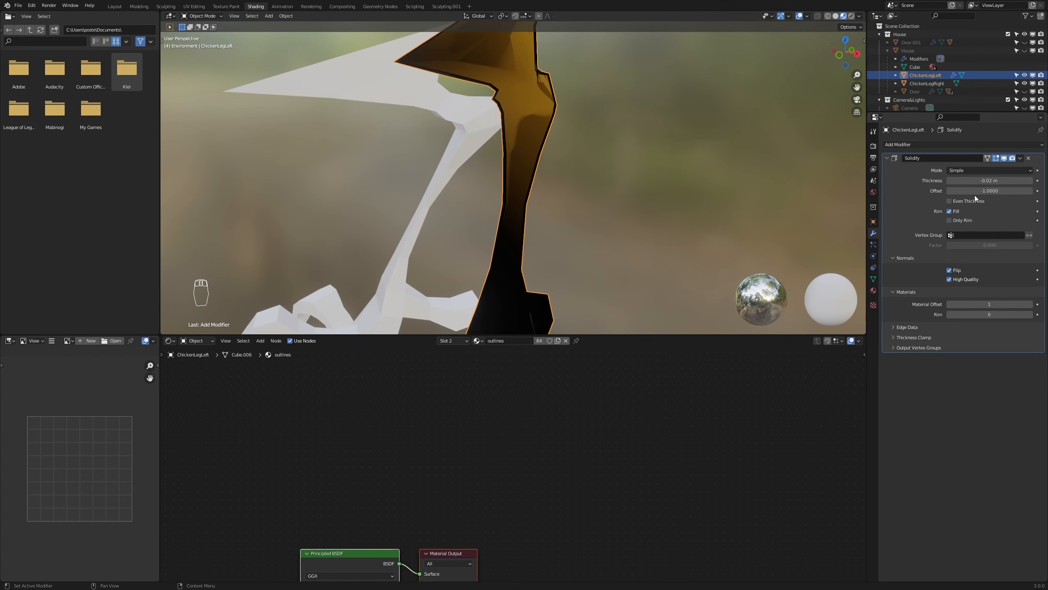
scroll(515, 143, down, 5)
middle_drag(626, 167, 593, 219)
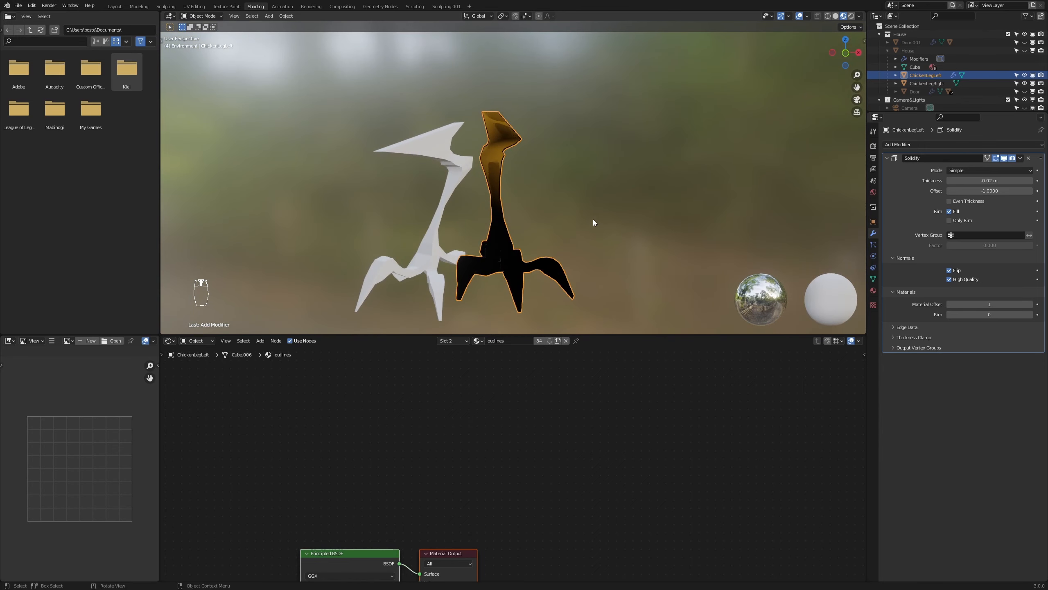
Step: In front view, duplicate the left leg onto the white right leg, about 1 m along negative X, and rotate it about -52° around Z
key(KP_1)
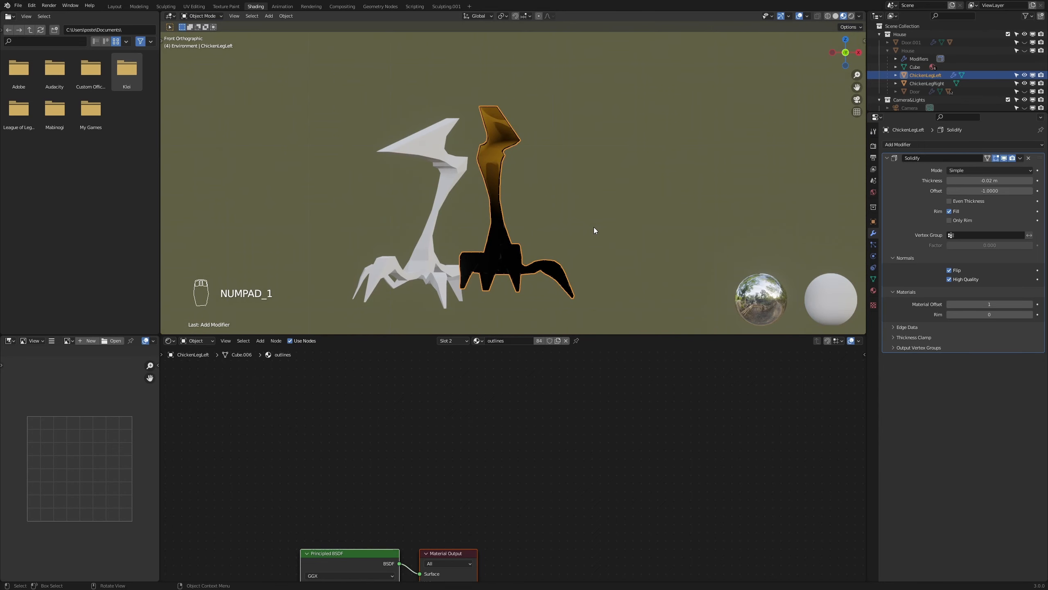
key(shift+d)
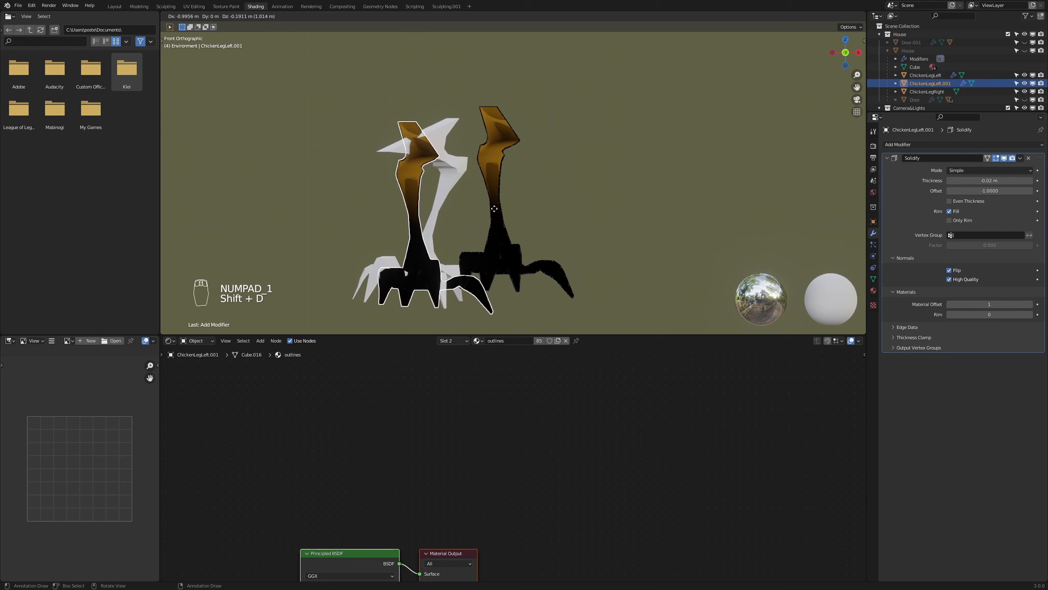
click(491, 212)
key(r)
key(z)
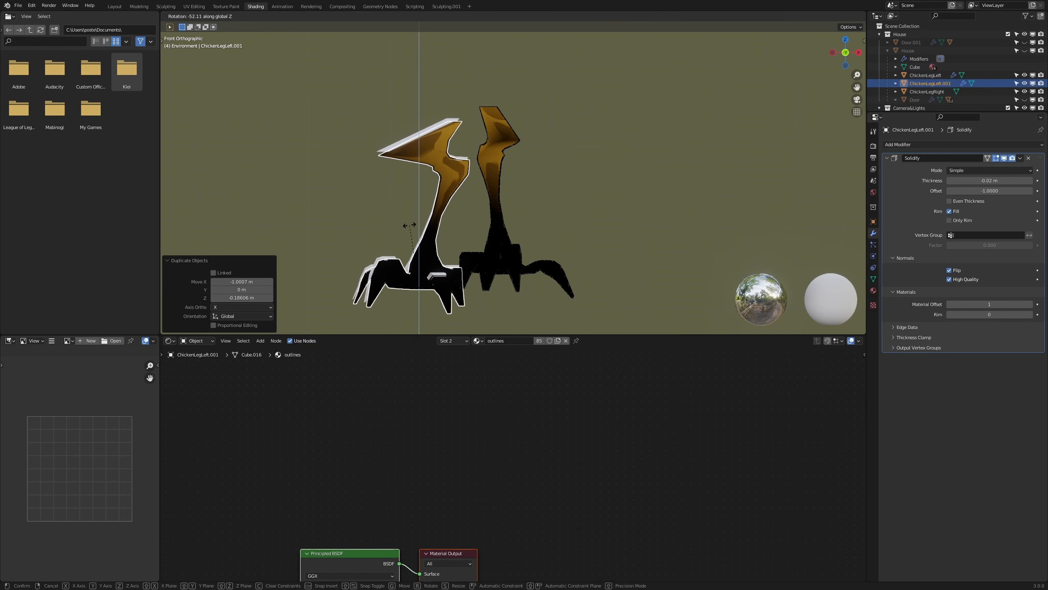
click(410, 226)
key(g)
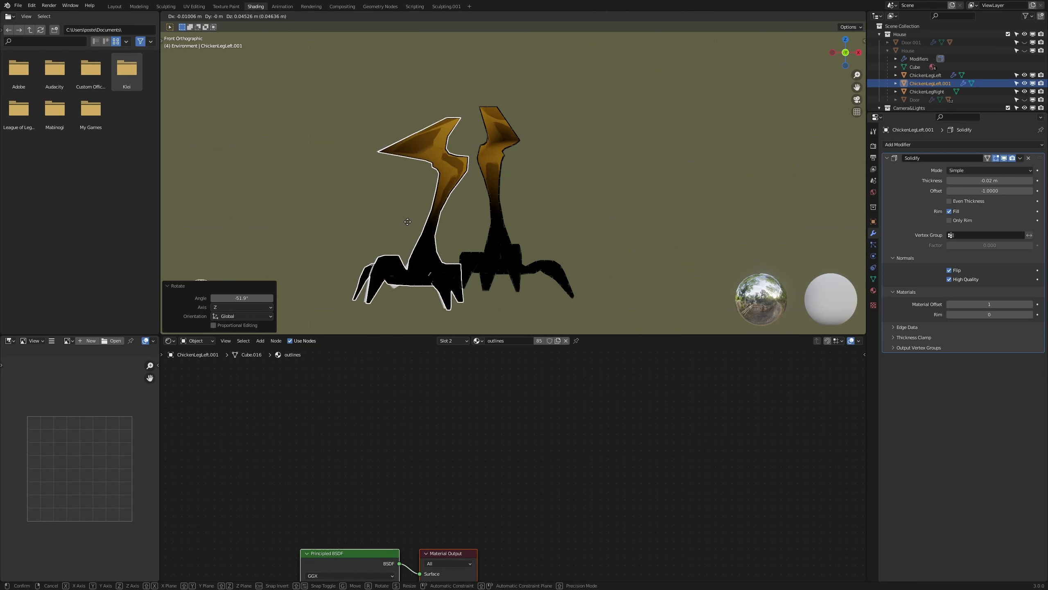
click(408, 221)
Step: Move the duplicated leg about 0.2 m along Y and about 0.11 m along X to line up with the white leg
middle_drag(408, 222, 512, 285)
key(g)
key(y)
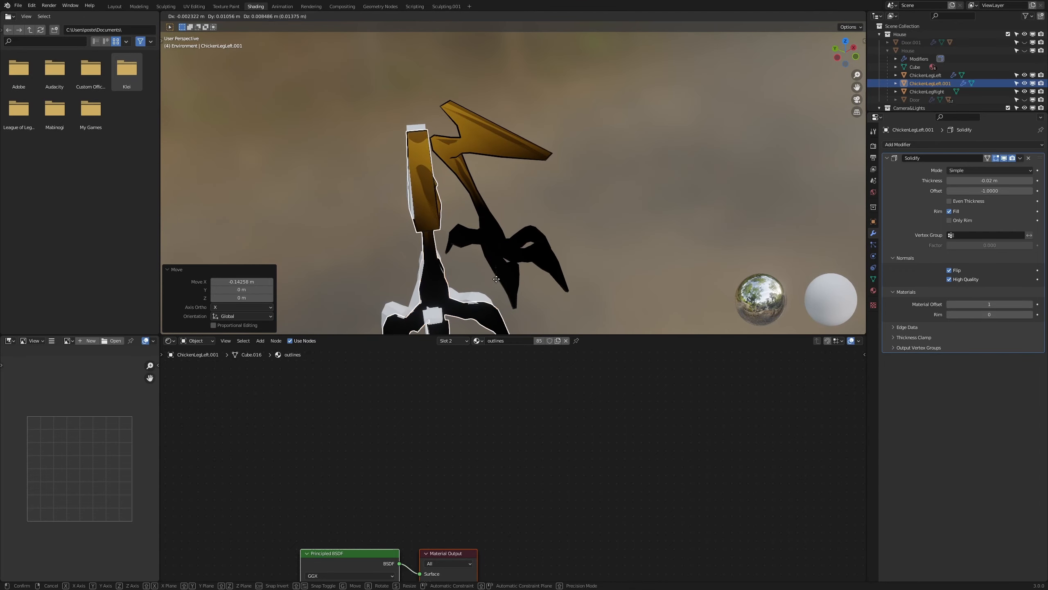
click(491, 264)
key(g)
key(x)
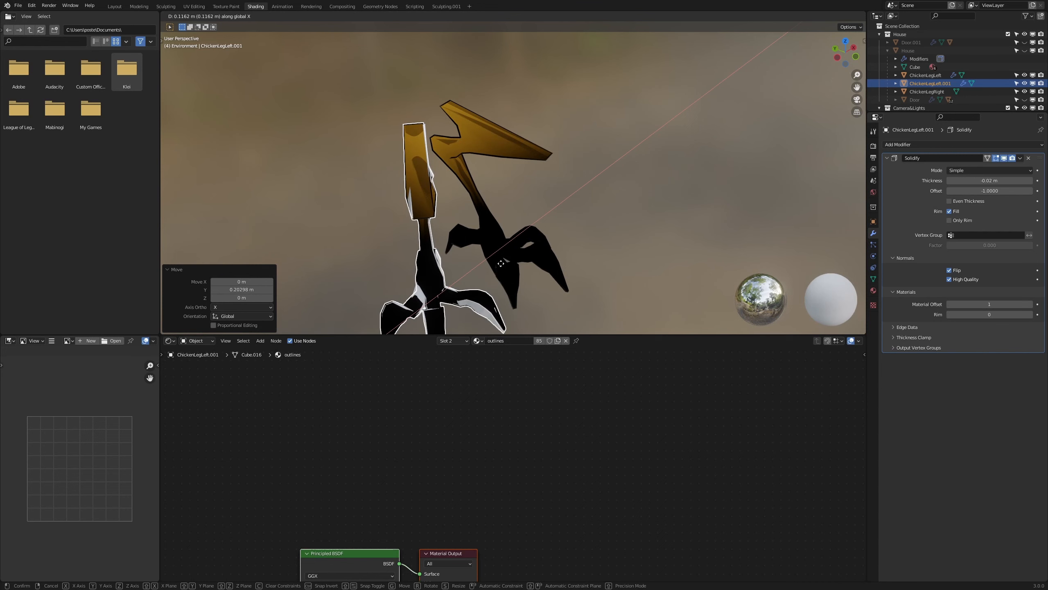
click(500, 263)
Step: Rotate the duplicated leg about 2.7° around Z and move it about 0.05 m along X
middle_drag(499, 266, 497, 301)
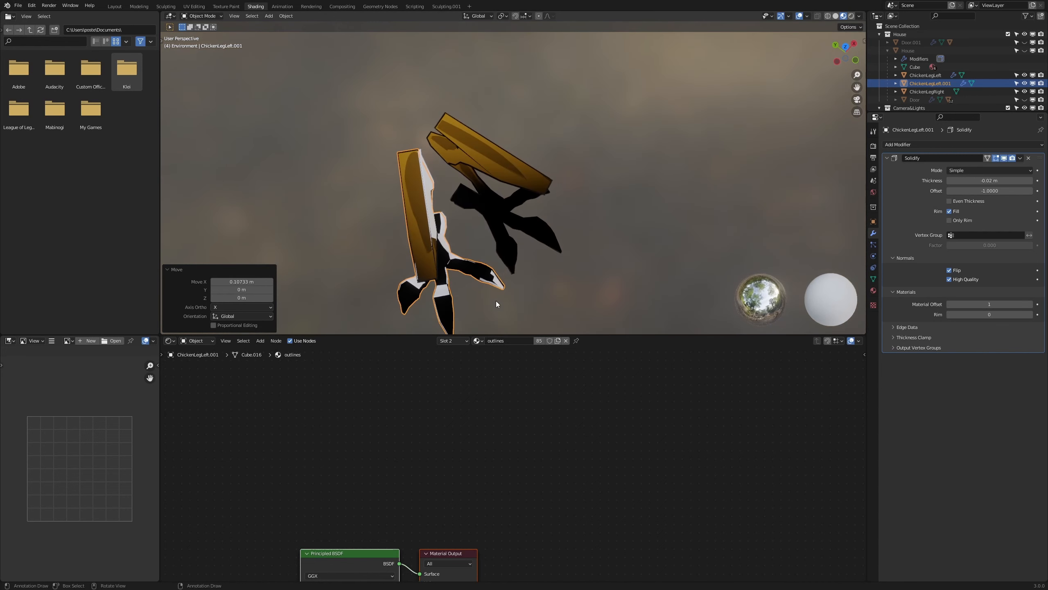
key(r)
key(z)
click(503, 268)
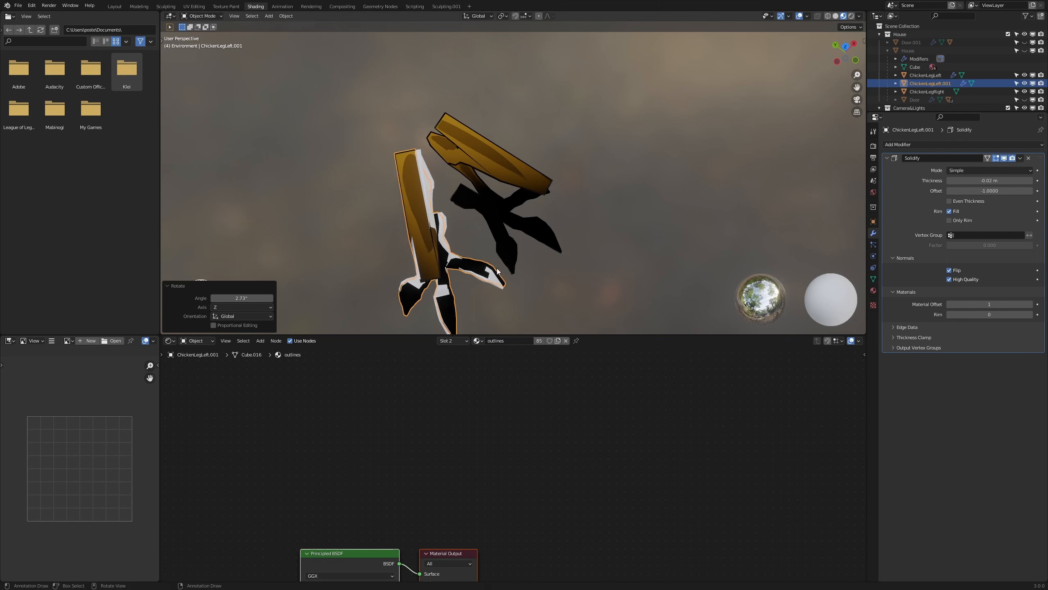
key(g)
key(x)
click(504, 266)
Step: Rotate the duplicated leg about -4.3° and a further -0.6° around Z, and shift it about -0.03 m along X
key(r)
key(z)
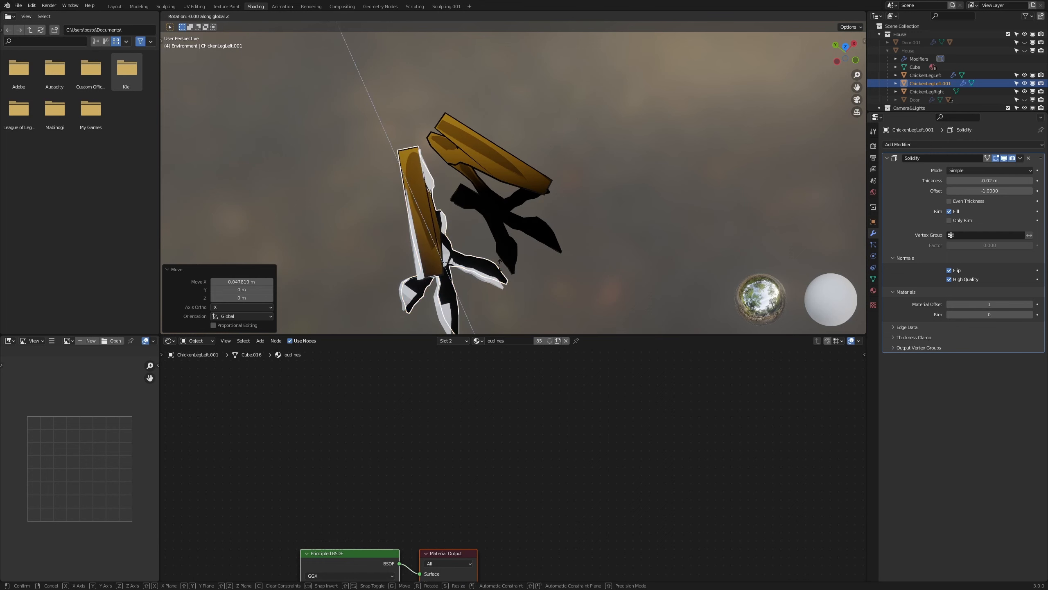
click(493, 265)
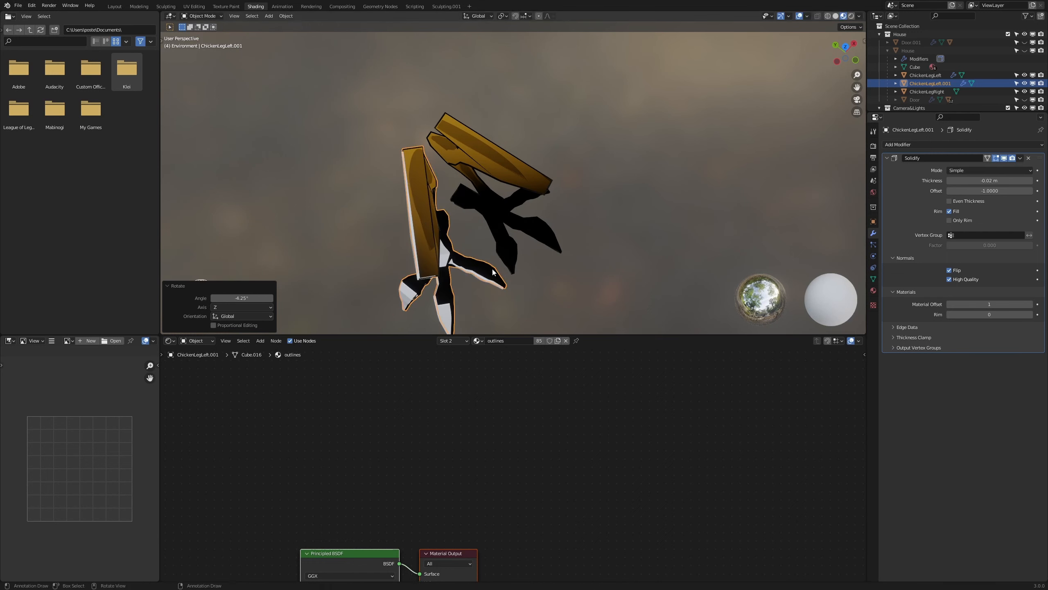
key(r)
key(z)
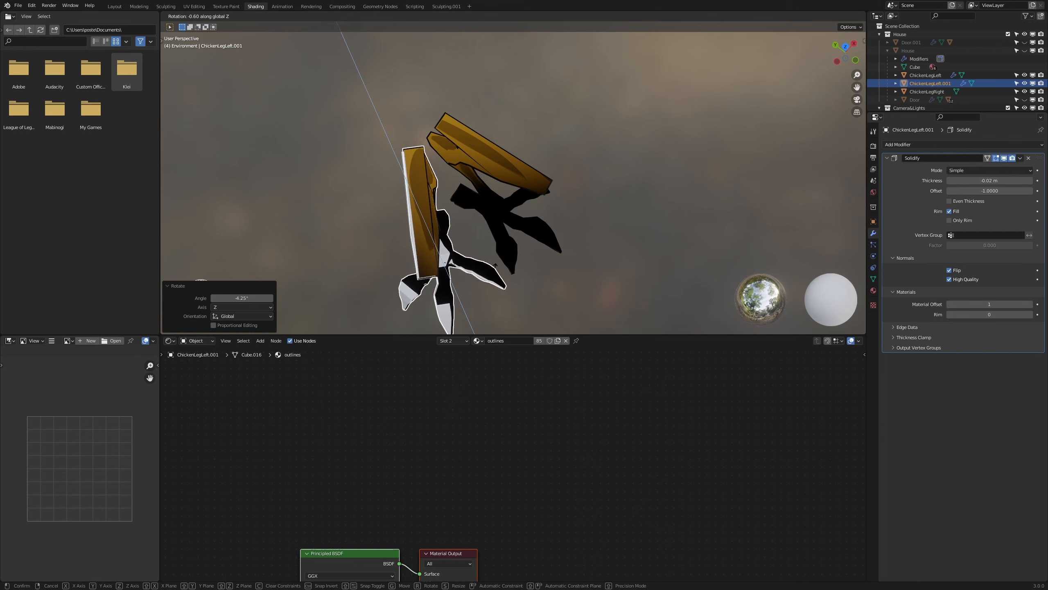
click(495, 267)
key(g)
key(x)
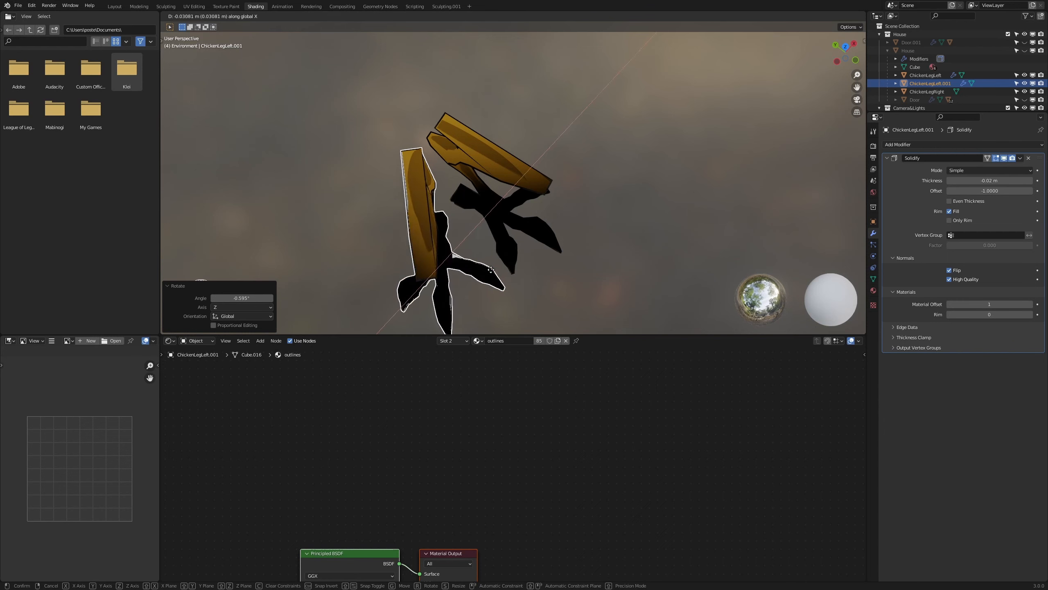
click(491, 269)
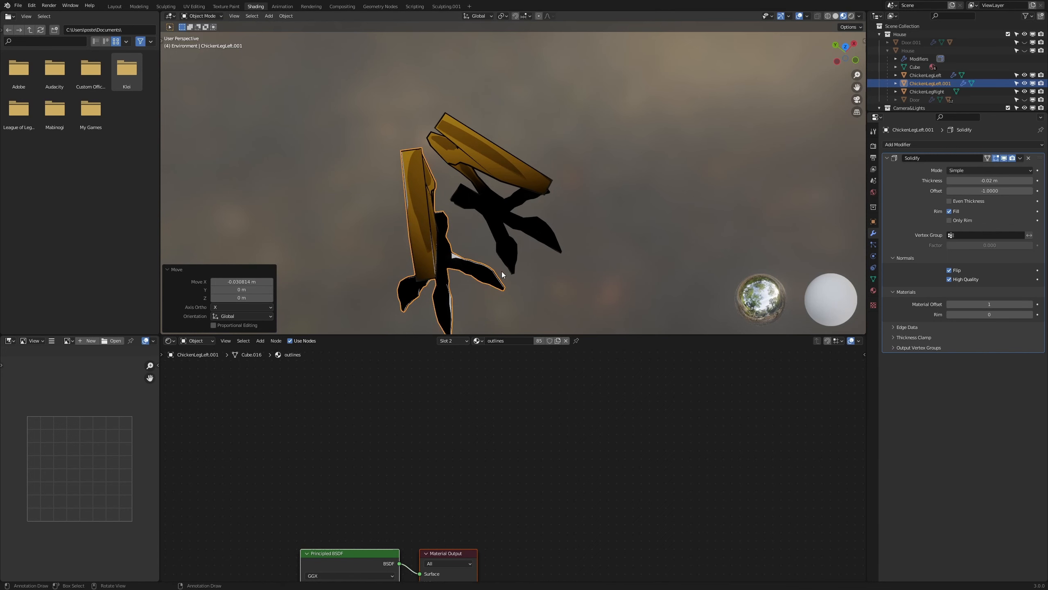
Step: Delete the white ChickenLegRight object overlapping the duplicated leg
middle_drag(502, 271, 448, 215)
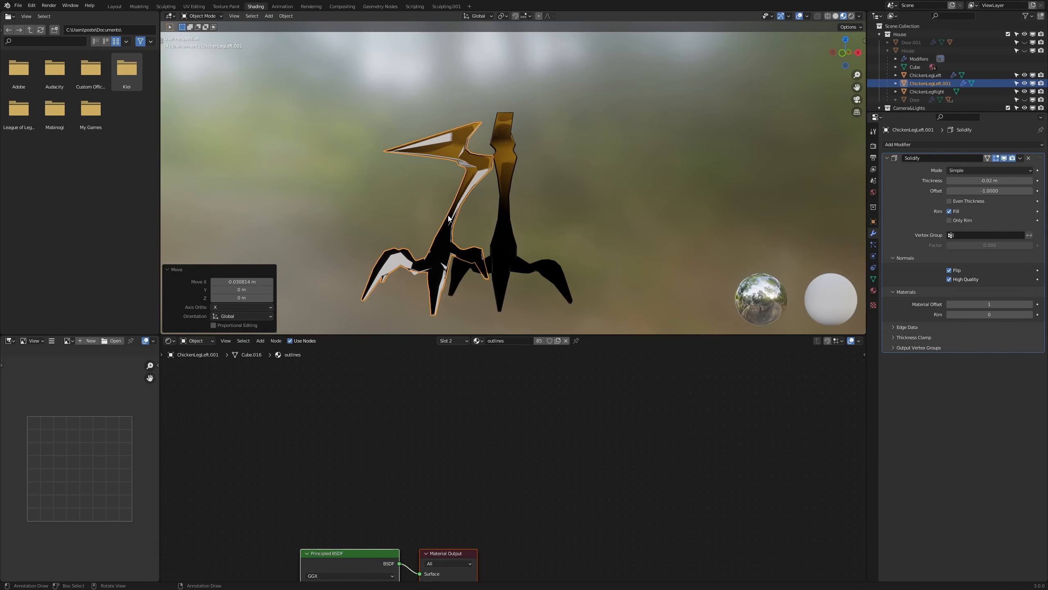
click(479, 174)
key(x)
click(479, 174)
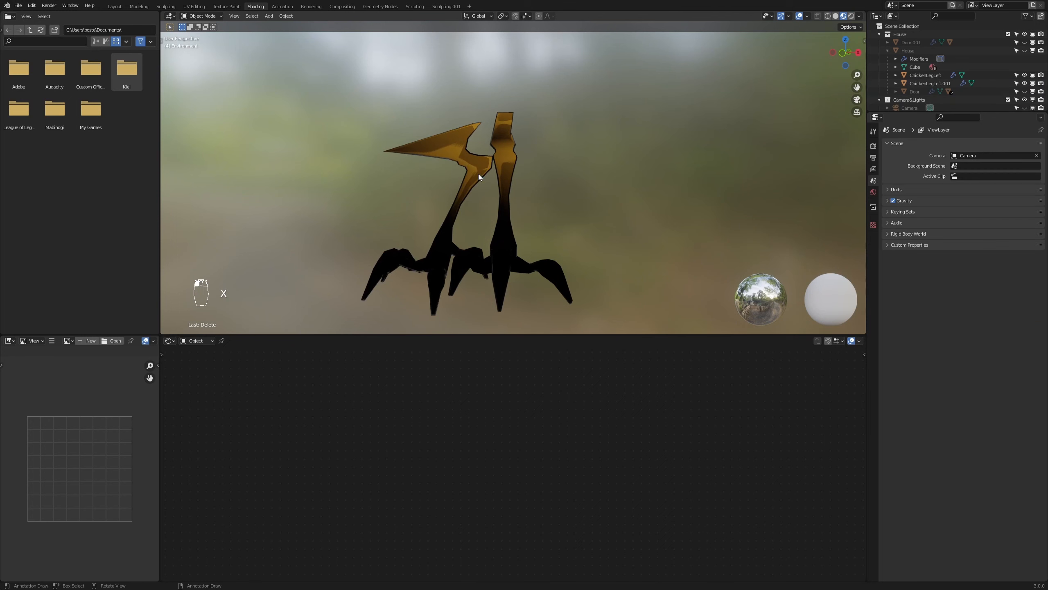
Step: Unhide all hidden objects of the scene and clear the selection, with the whole floating island in view
scroll(575, 221, down, 2)
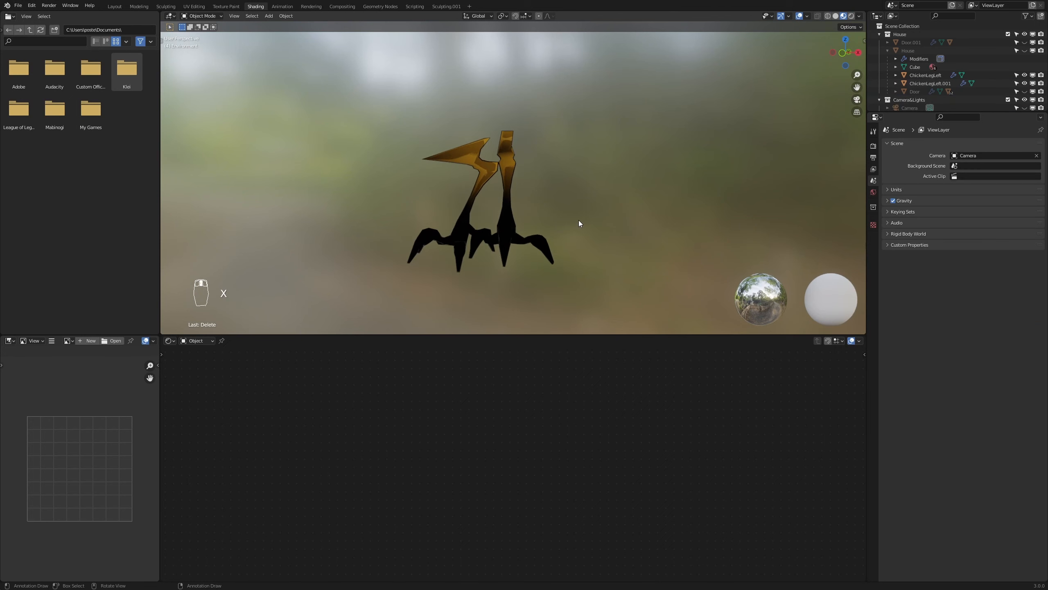
key(alt+h)
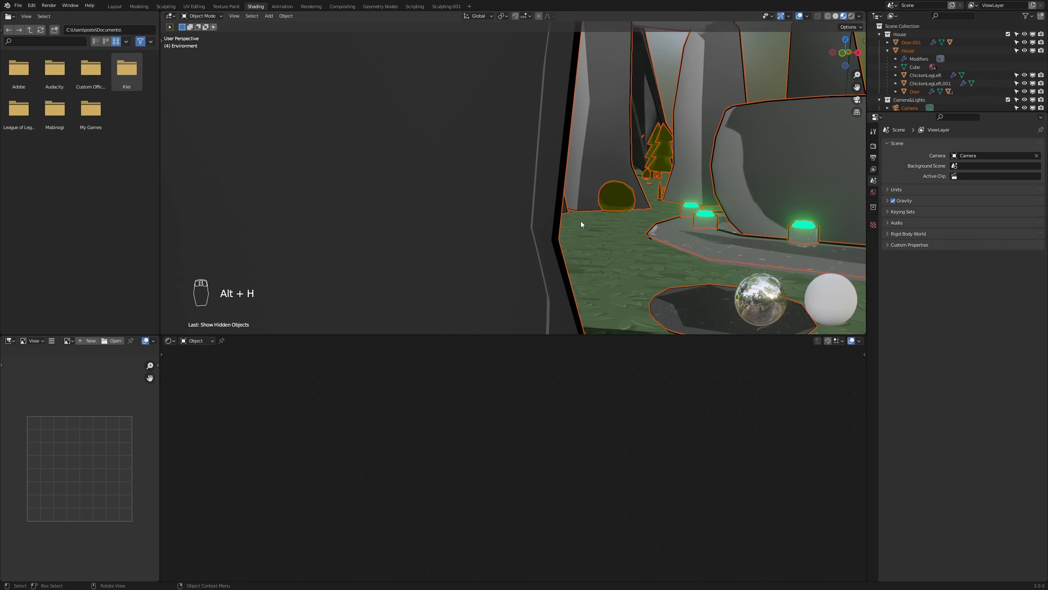
middle_drag(586, 220, 605, 235)
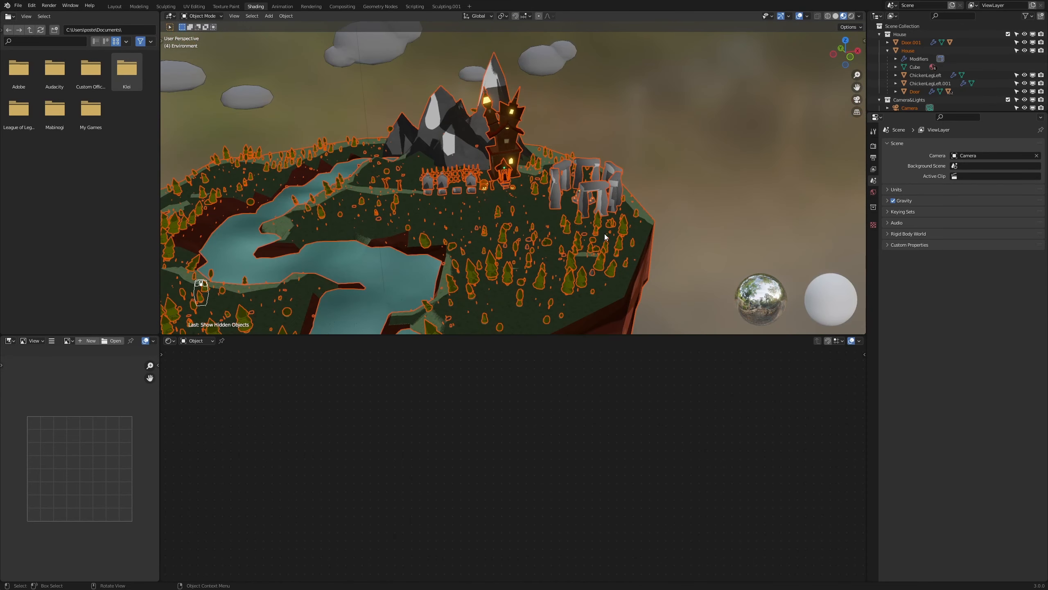
middle_drag(654, 285, 696, 233)
scroll(693, 238, down, 2)
click(697, 233)
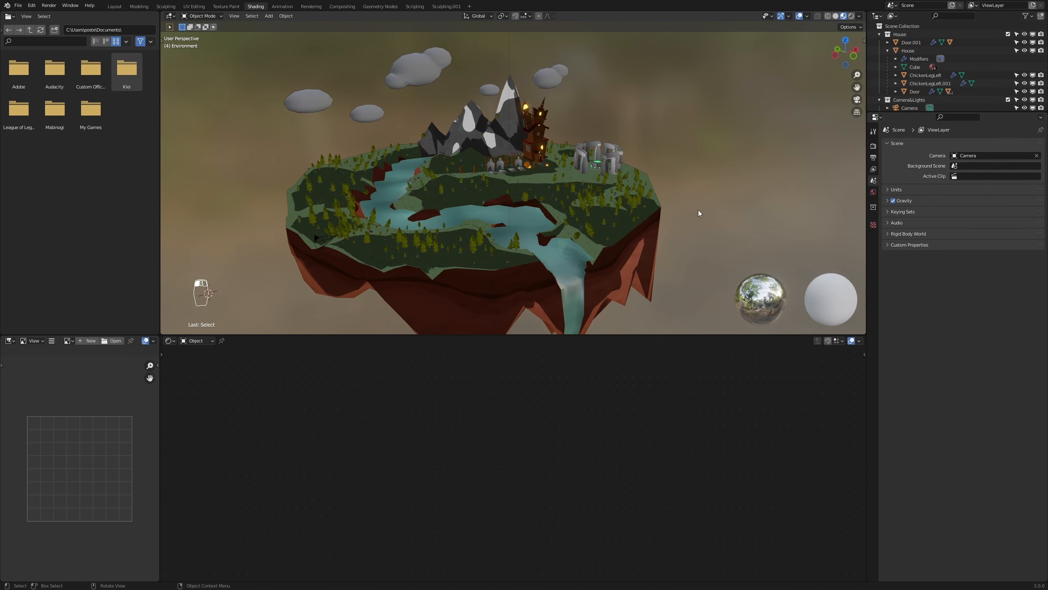
Step: Make the House collection active and collapse its contents in the outliner
click(910, 34)
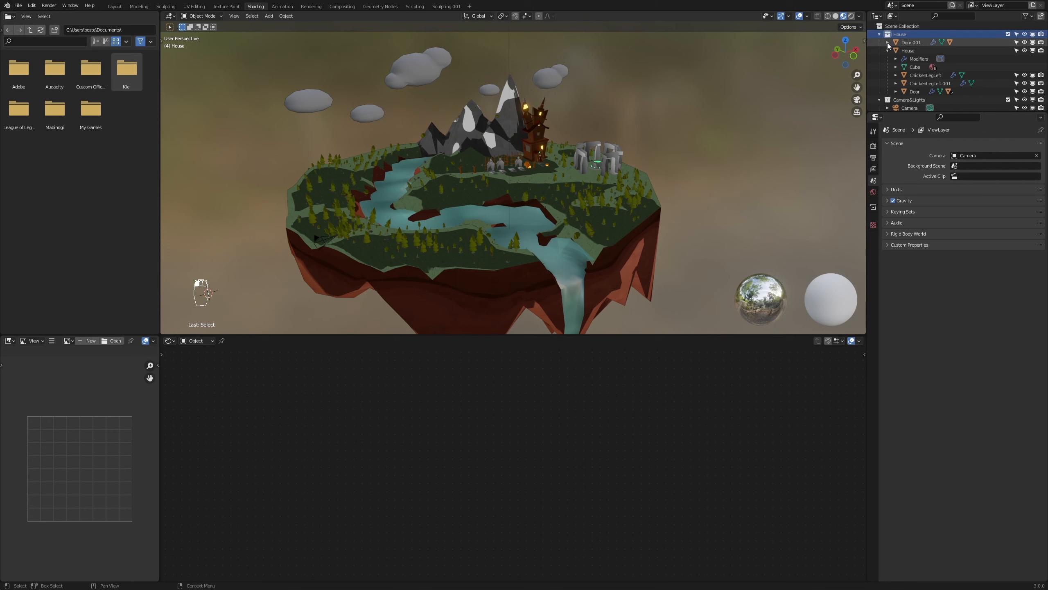
click(879, 34)
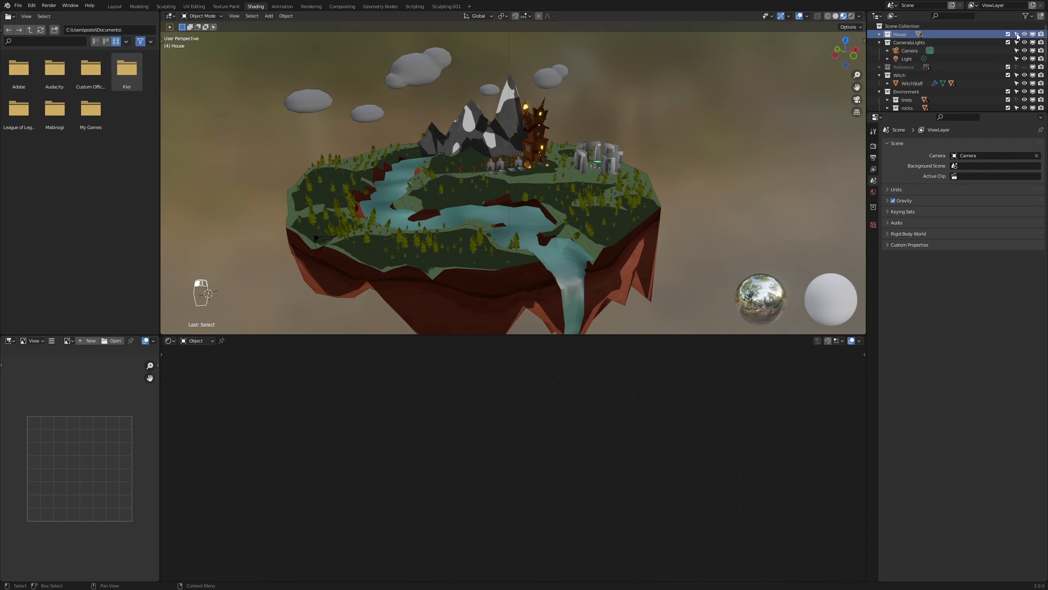
Step: Collapse the Witch and Environment collections in the outliner and make the map collection active
click(1034, 34)
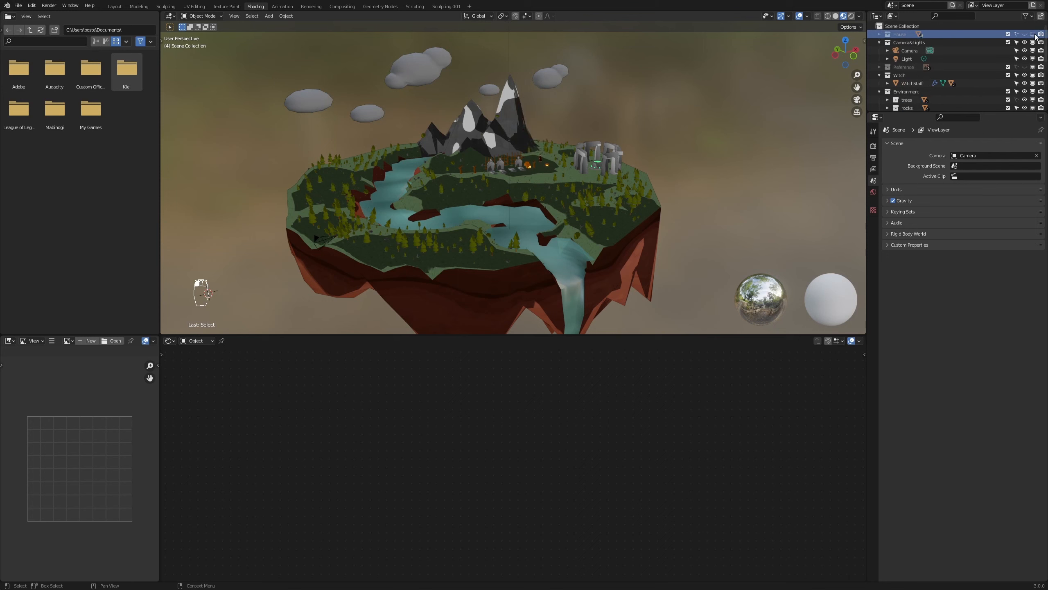
click(1030, 34)
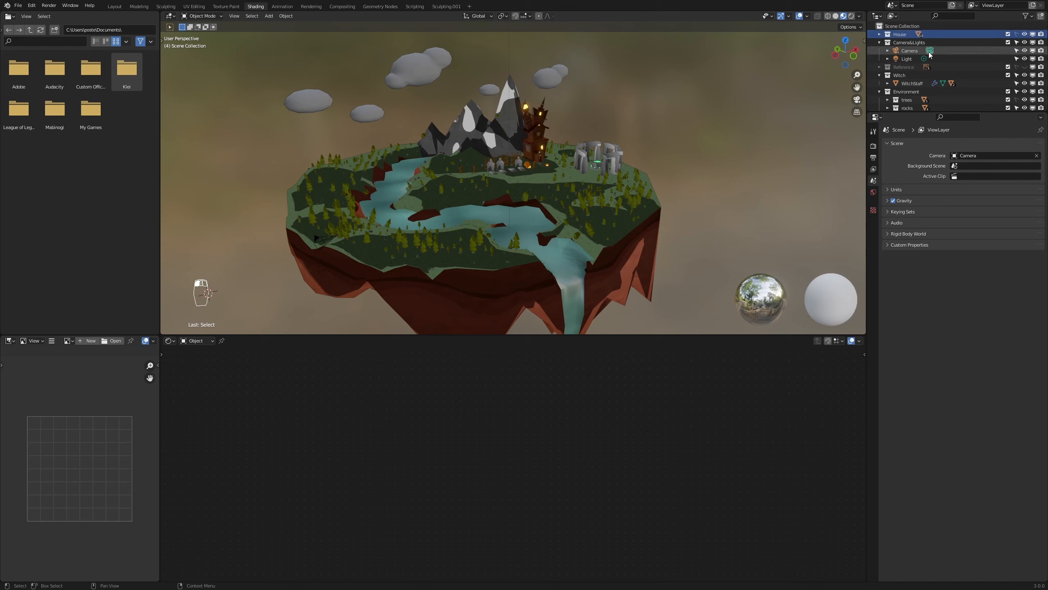
click(908, 76)
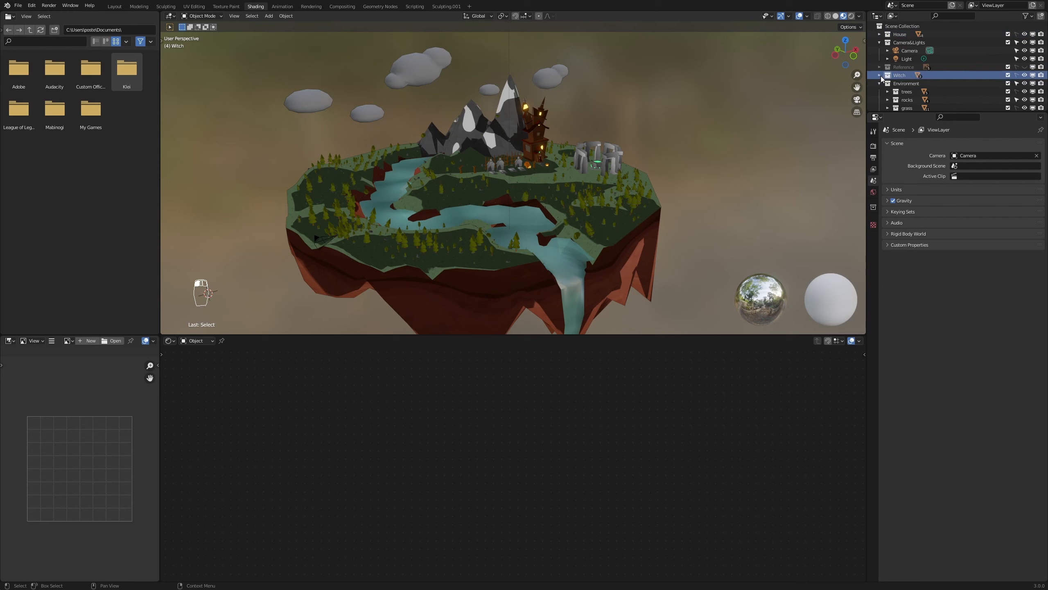
click(880, 76)
click(880, 84)
click(907, 93)
scroll(912, 96, down, 3)
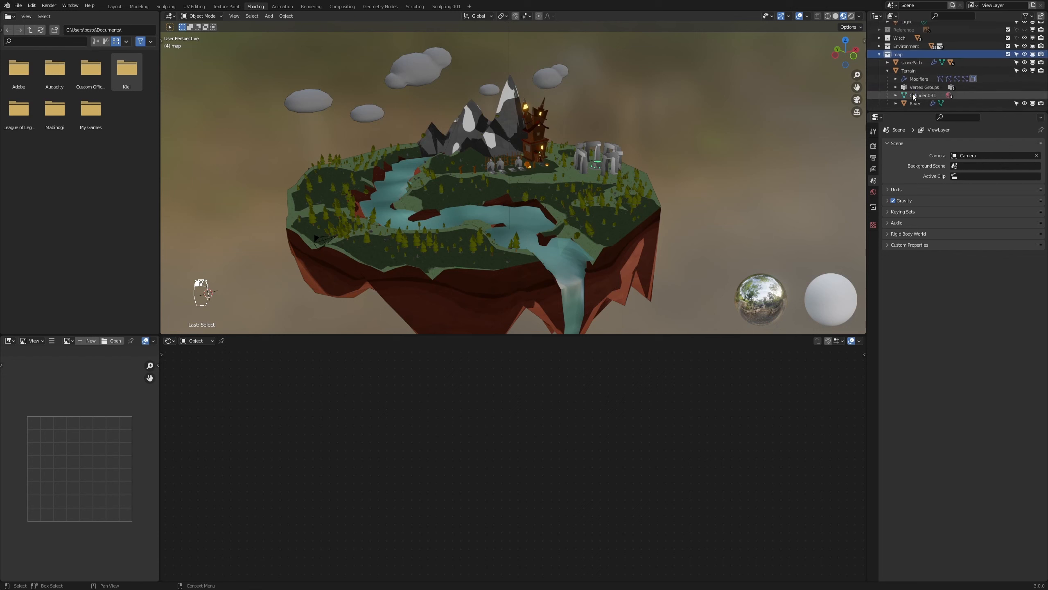
Step: Add an ico sphere to the map collection and scale it up by about 1.775
key(shift+a)
mouse_move(567, 198)
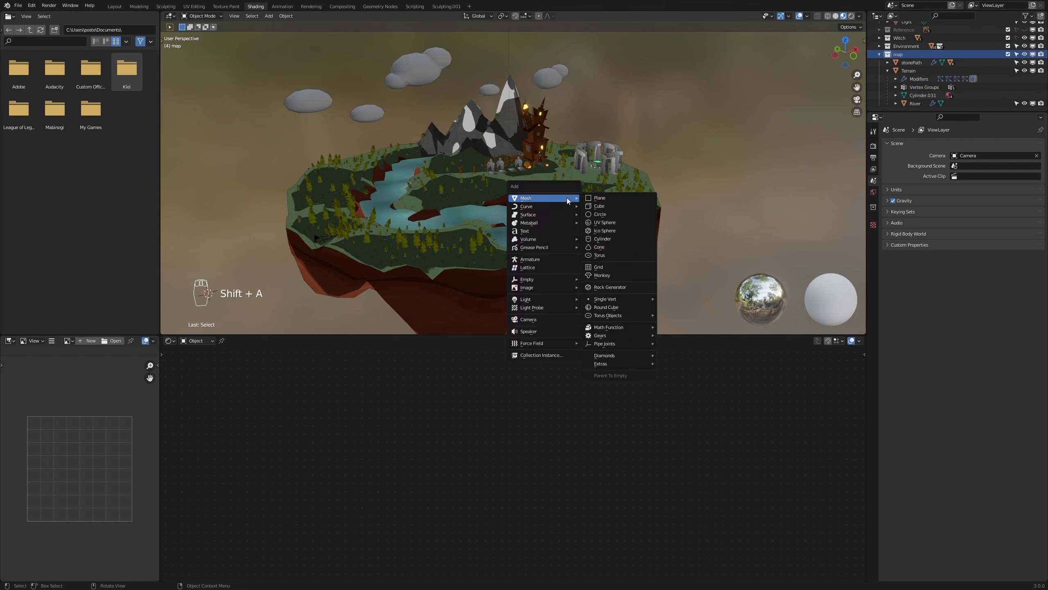
click(624, 233)
scroll(474, 250, down, 5)
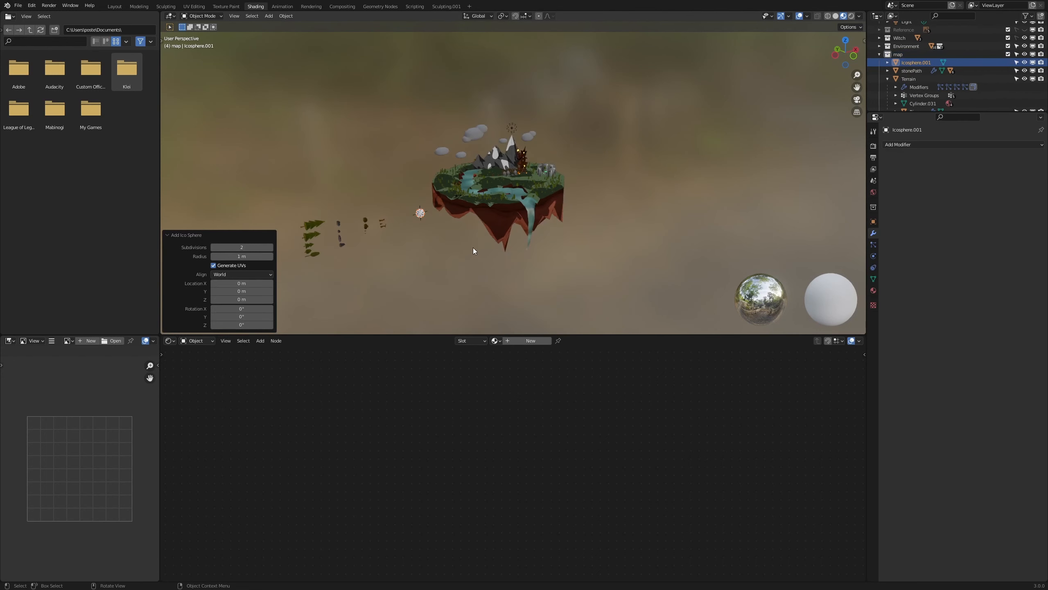
scroll(473, 244, up, 2)
key(s)
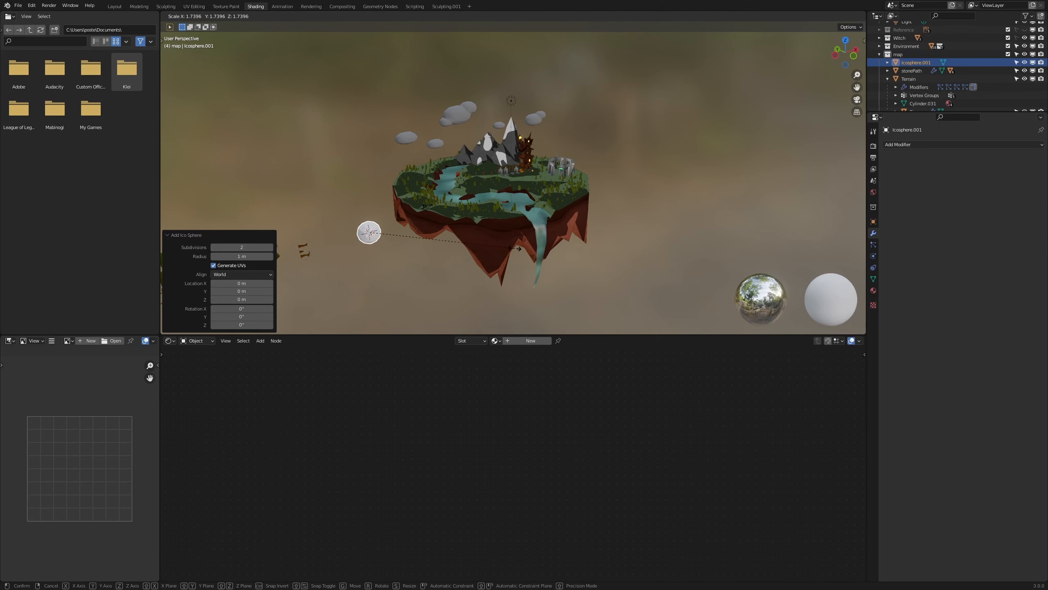
click(520, 249)
Step: Move the ico sphere about 36.1 m along X and 6.9 m along Y beside the mountains, and raise it about 9.03 m
key(KP_7)
key(g)
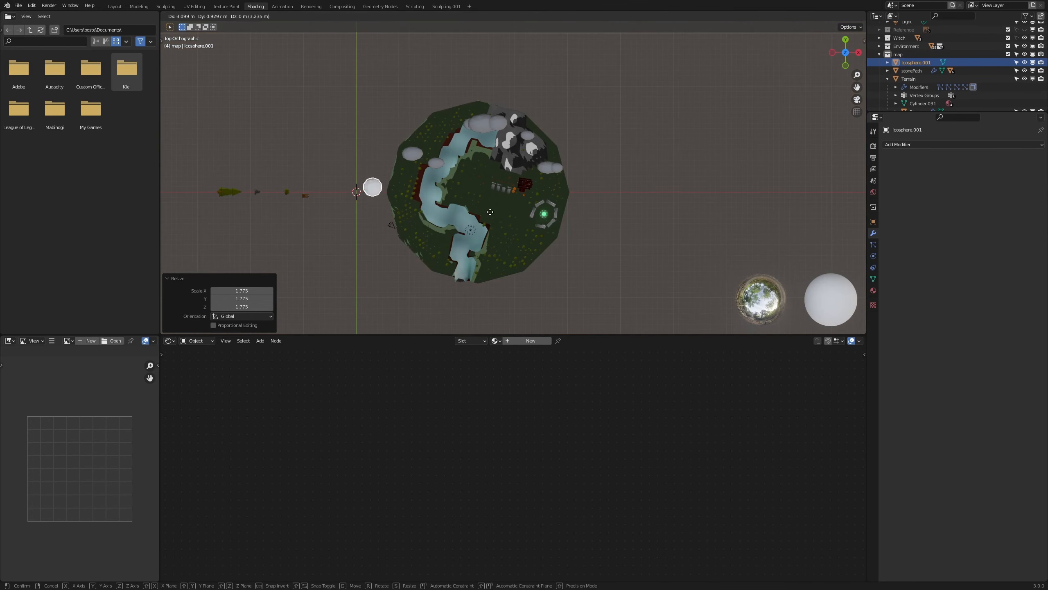
click(602, 190)
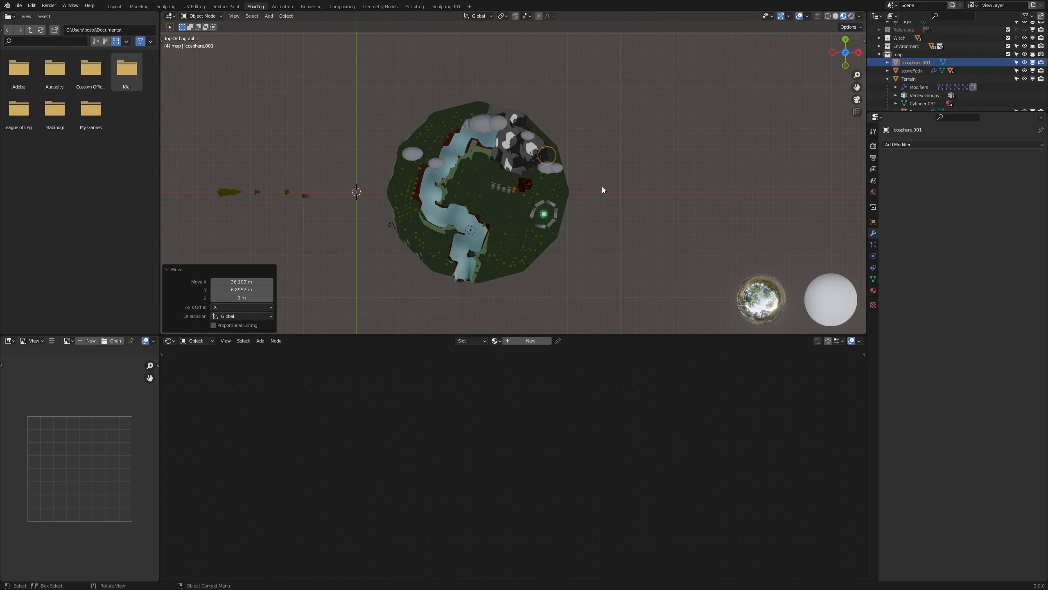
middle_drag(602, 187, 656, 191)
key(g)
key(z)
click(665, 151)
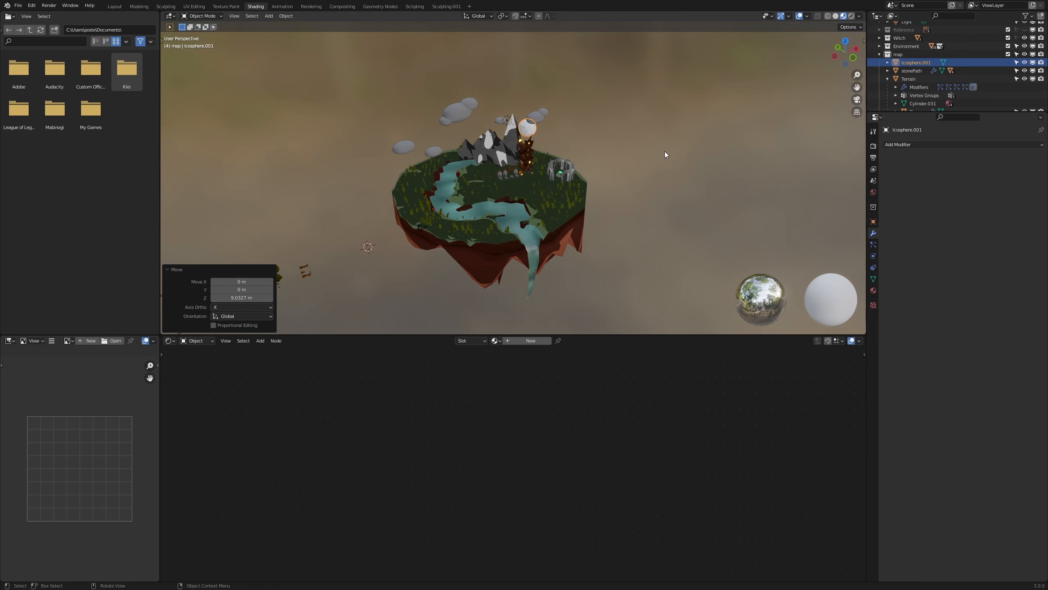
Step: Scale the sphere down to about 0.877 and reposition it in the sky behind the top of the tower house, beside the mountain peak
scroll(665, 150, up, 8)
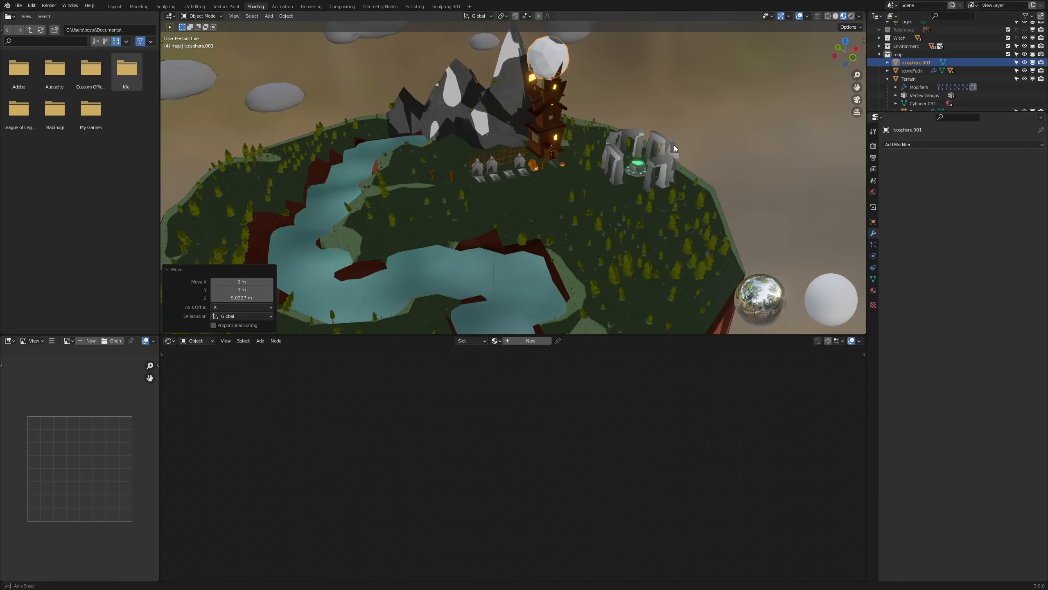
middle_drag(674, 145, 608, 185)
key(s)
click(681, 250)
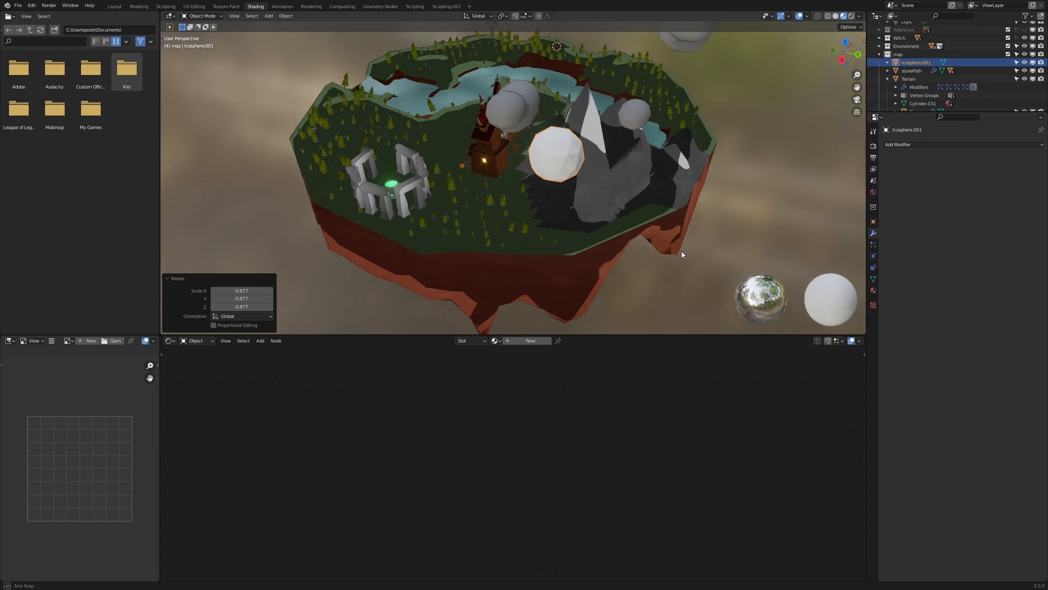
middle_drag(681, 251, 697, 125)
key(g)
click(708, 155)
key(g)
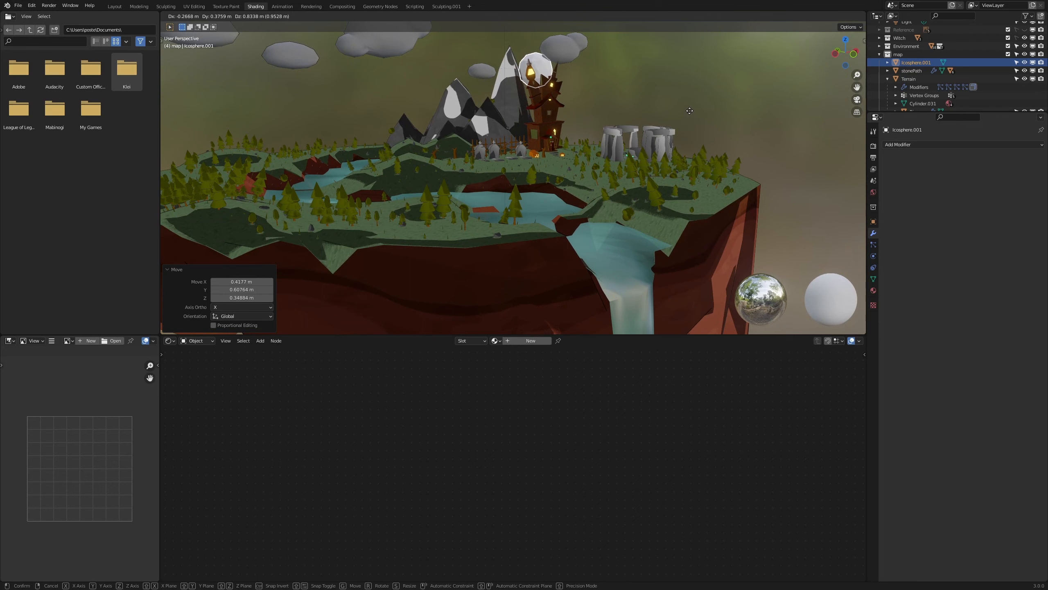
click(689, 111)
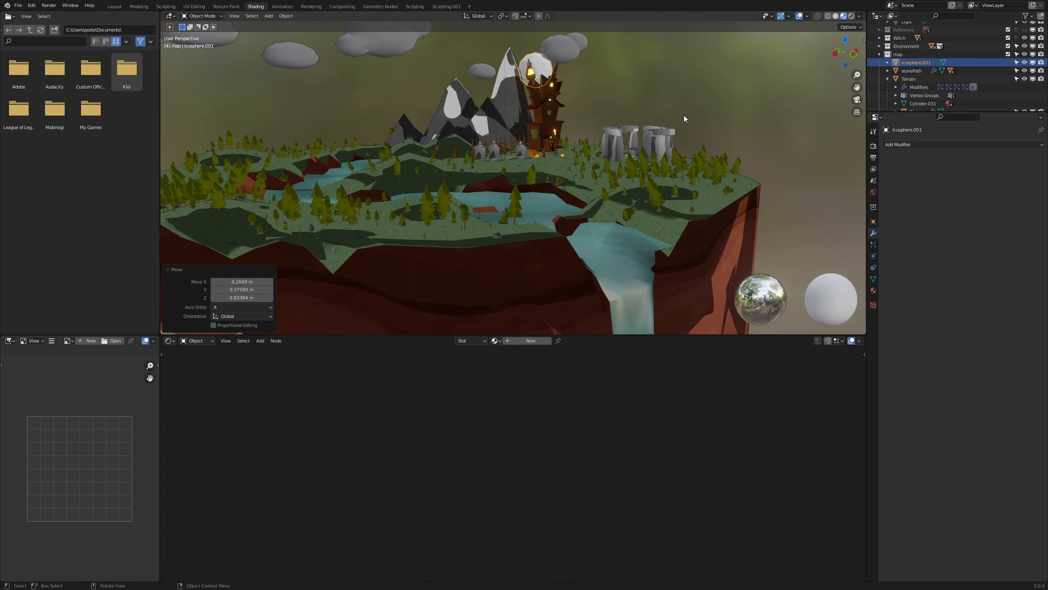
Step: Shade the sphere behind the house smooth
middle_drag(684, 115, 625, 82)
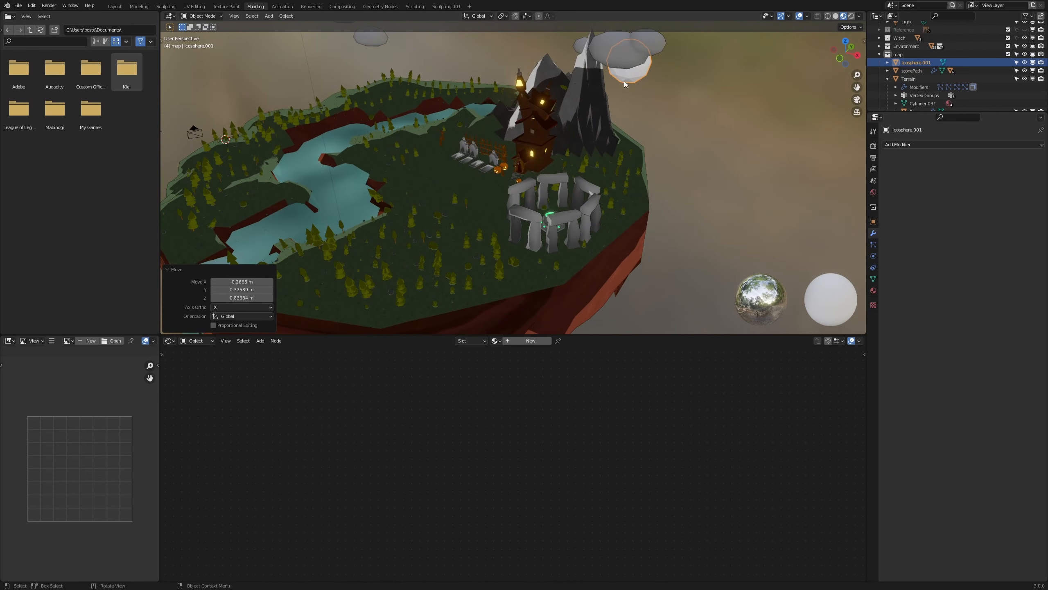
middle_drag(682, 111, 639, 92)
right_click(619, 77)
click(611, 78)
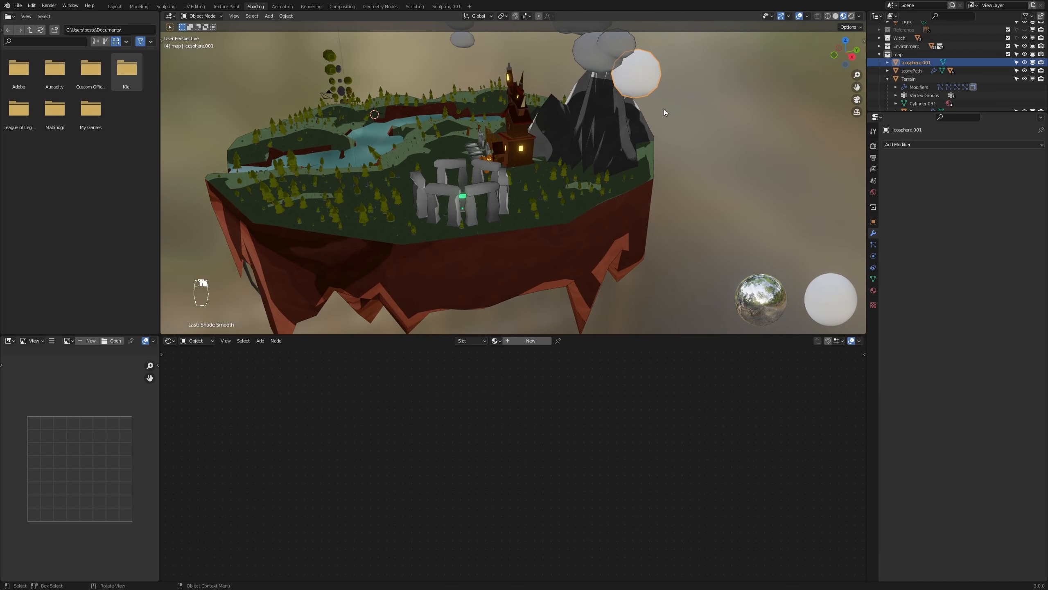
Step: Assign the glowingEyes material to the sphere, turn it into an independent copy and rename the copy Moon
click(873, 290)
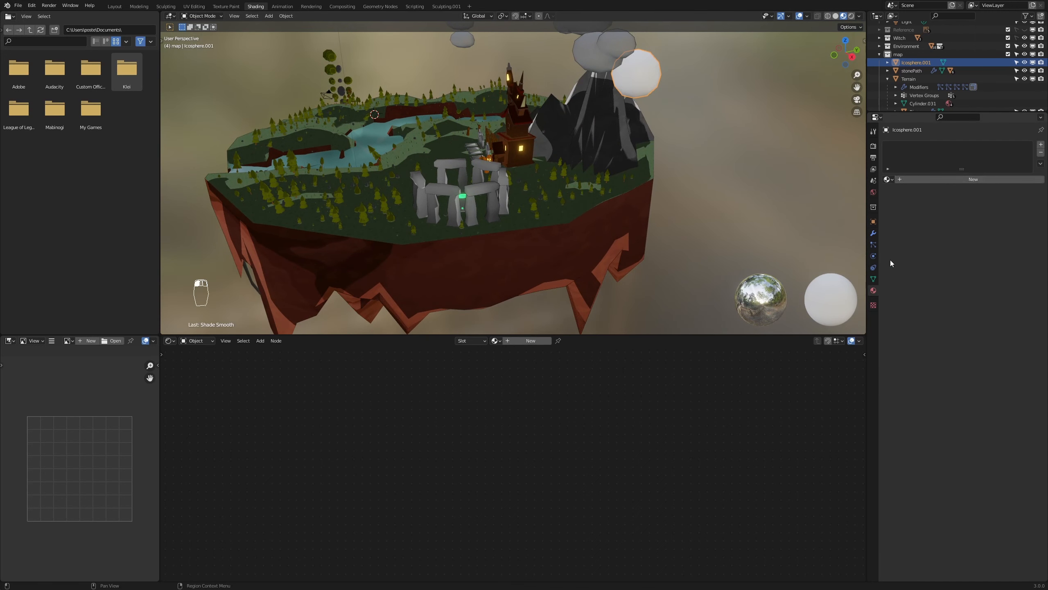
click(887, 180)
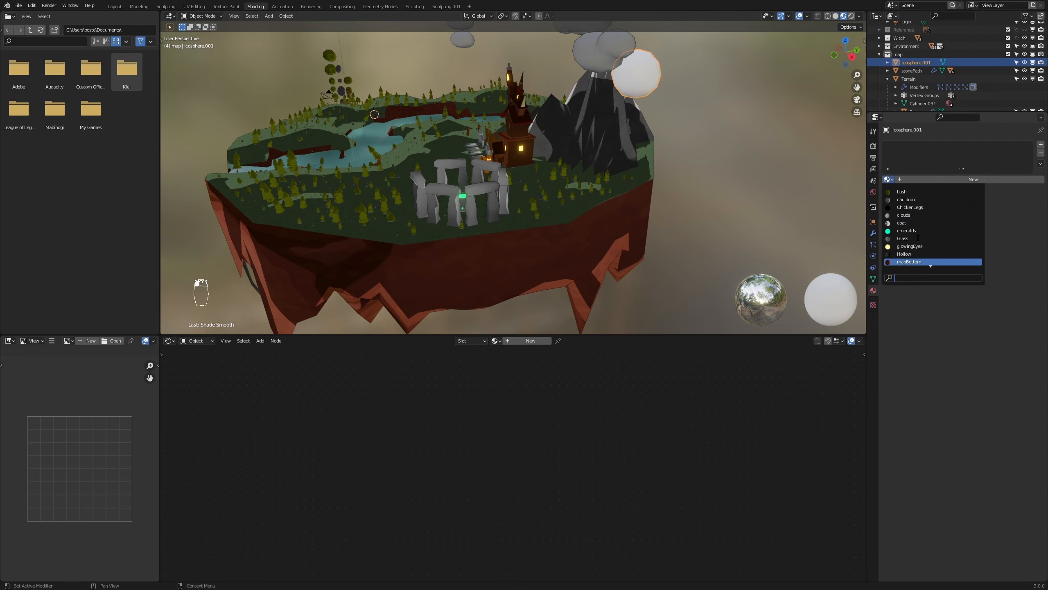
click(914, 246)
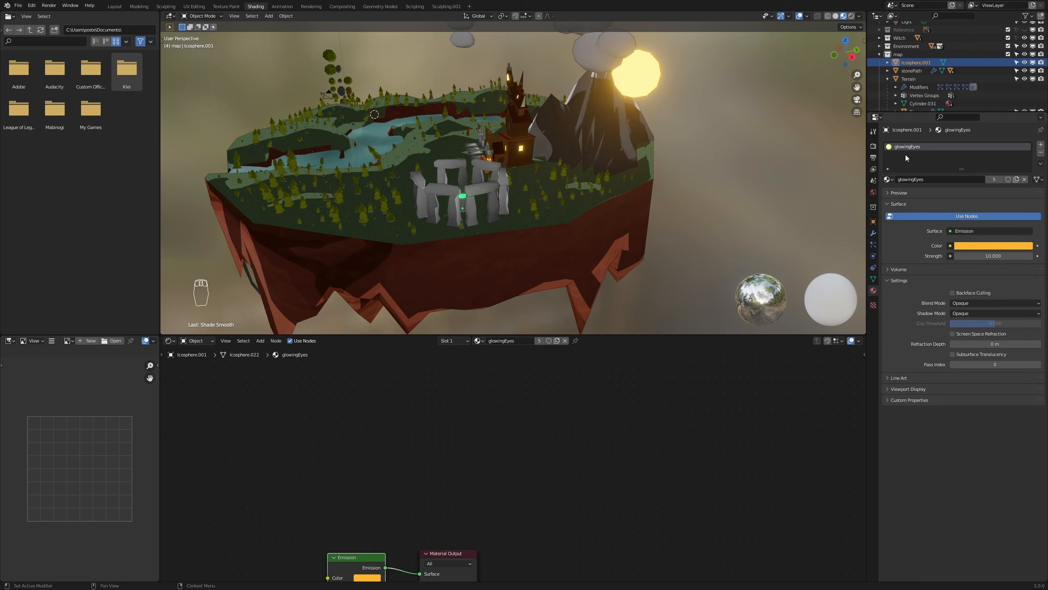
click(1017, 180)
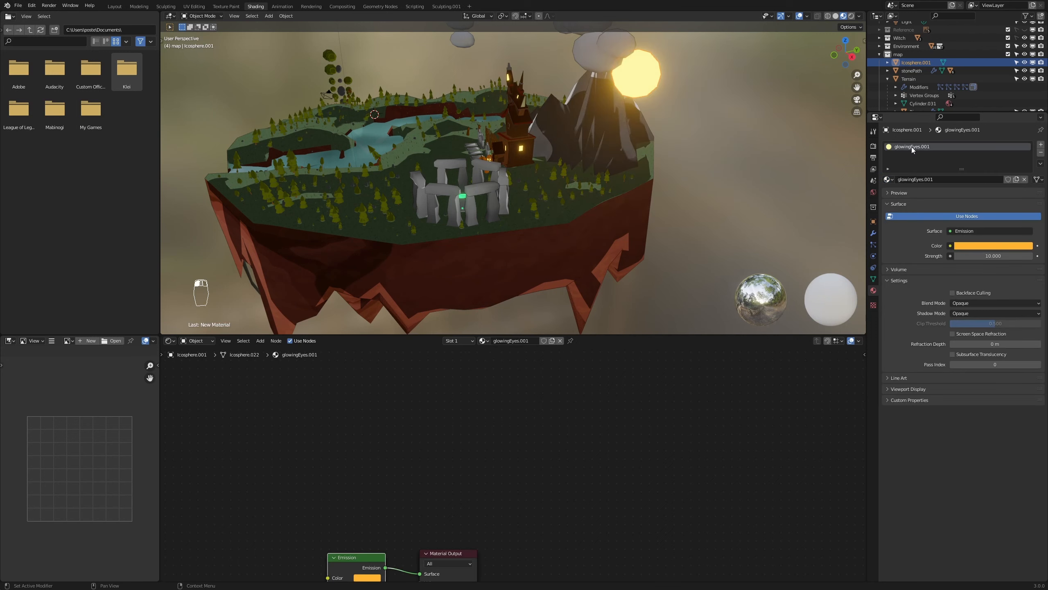
double_click(912, 147)
text(Moon)
key(Return)
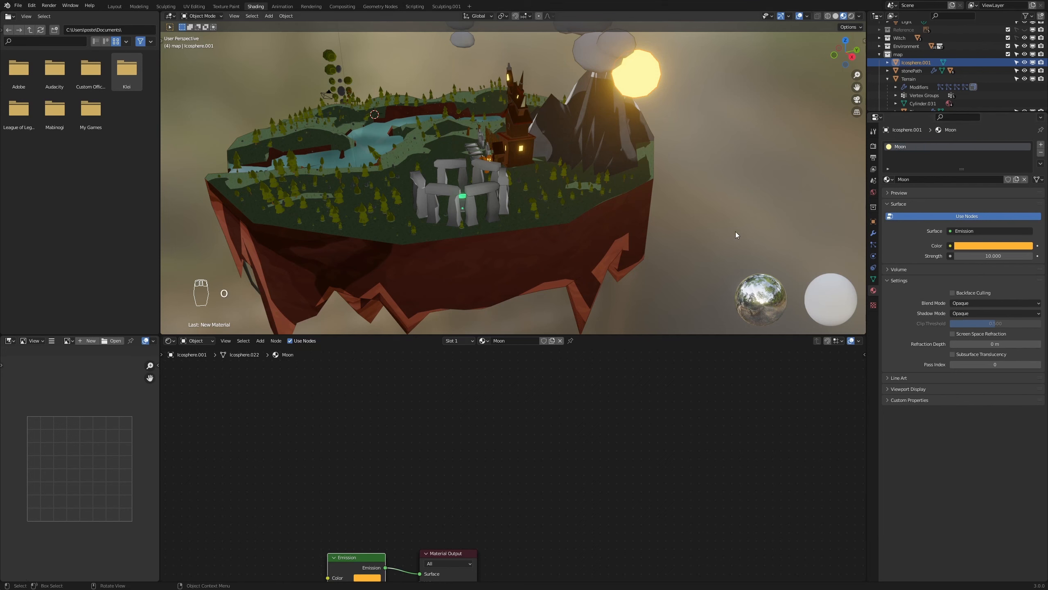
Step: Set the Moon material's emission strength to 15 and clear the selection
click(984, 256)
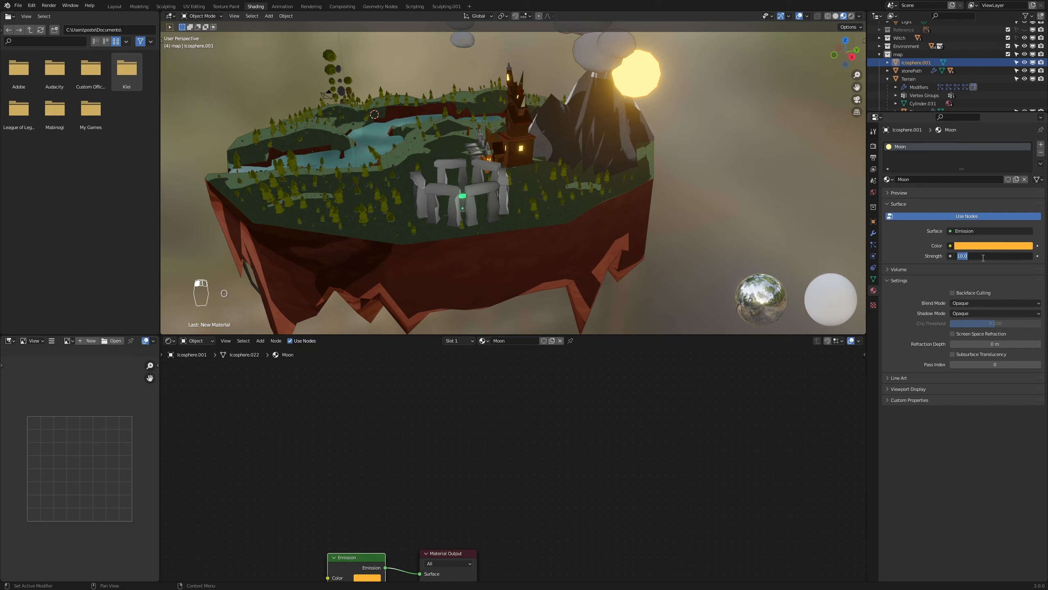
text(15)
key(Return)
middle_drag(683, 137, 560, 262)
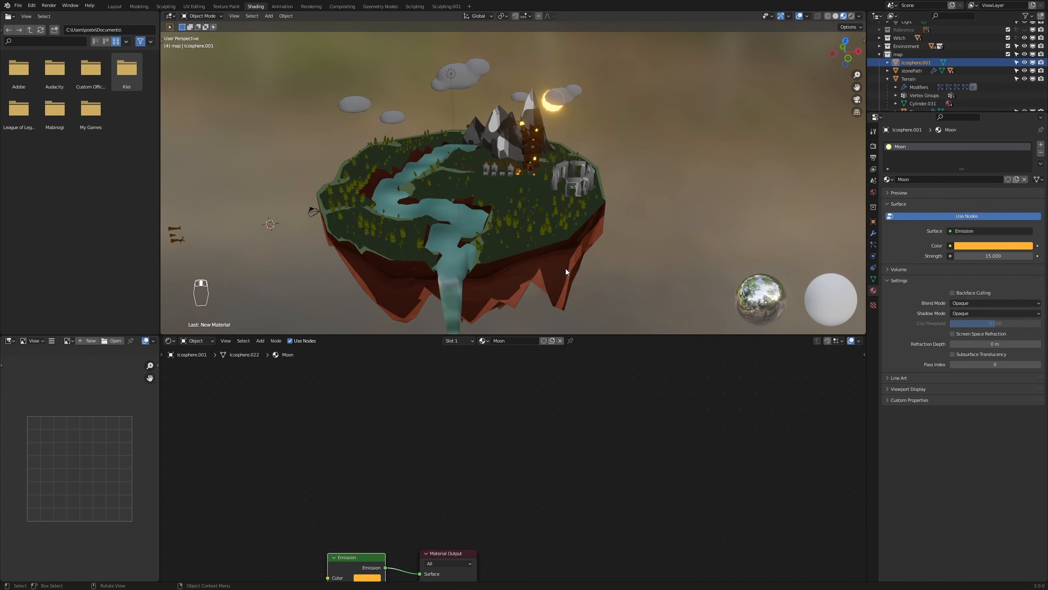
scroll(567, 271, up, 2)
click(657, 282)
middle_drag(656, 283, 678, 281)
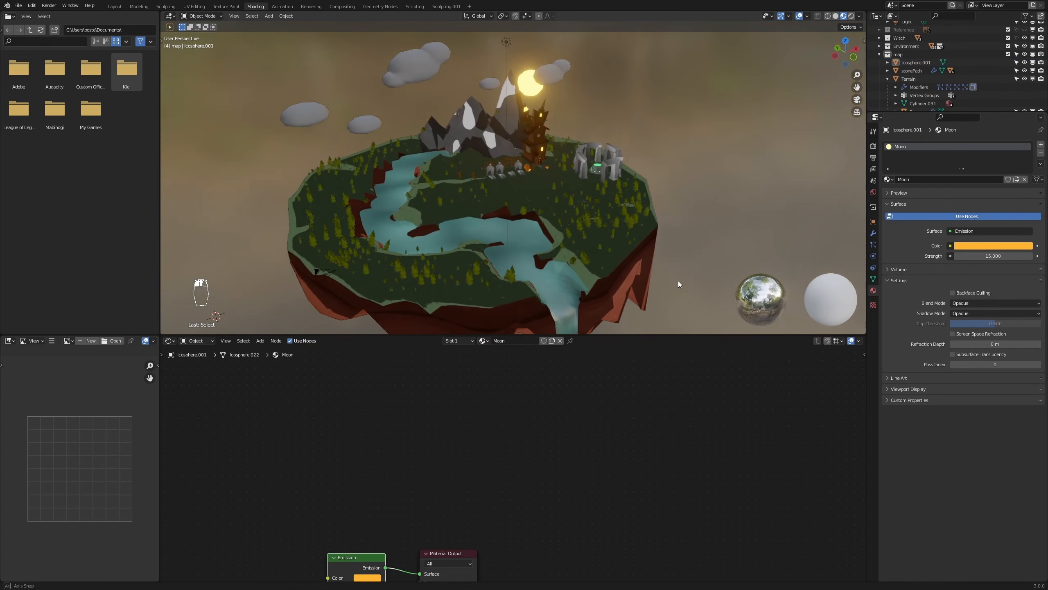
Step: Add a second ico sphere to the map collection and scale it up by about 14.848
scroll(617, 255, down, 3)
key(shift+a)
mouse_move(534, 201)
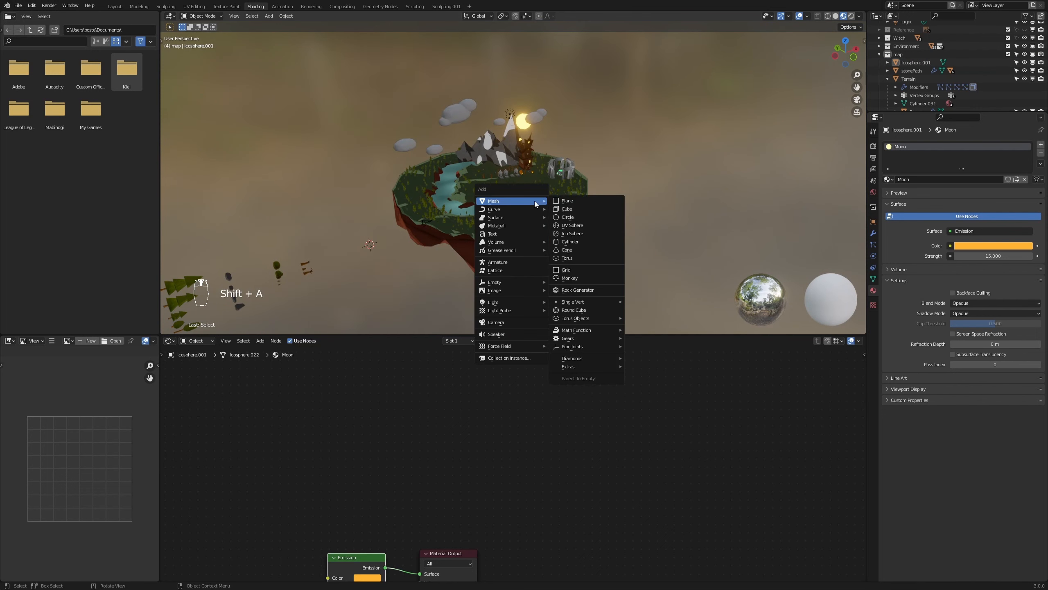
click(594, 233)
key(s)
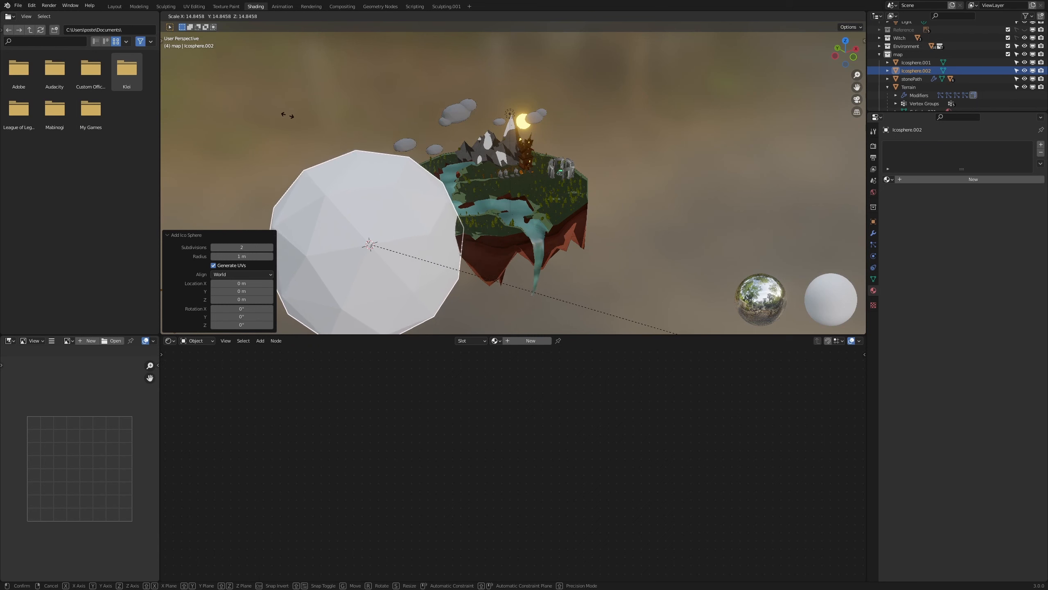
click(285, 110)
scroll(319, 110, down, 3)
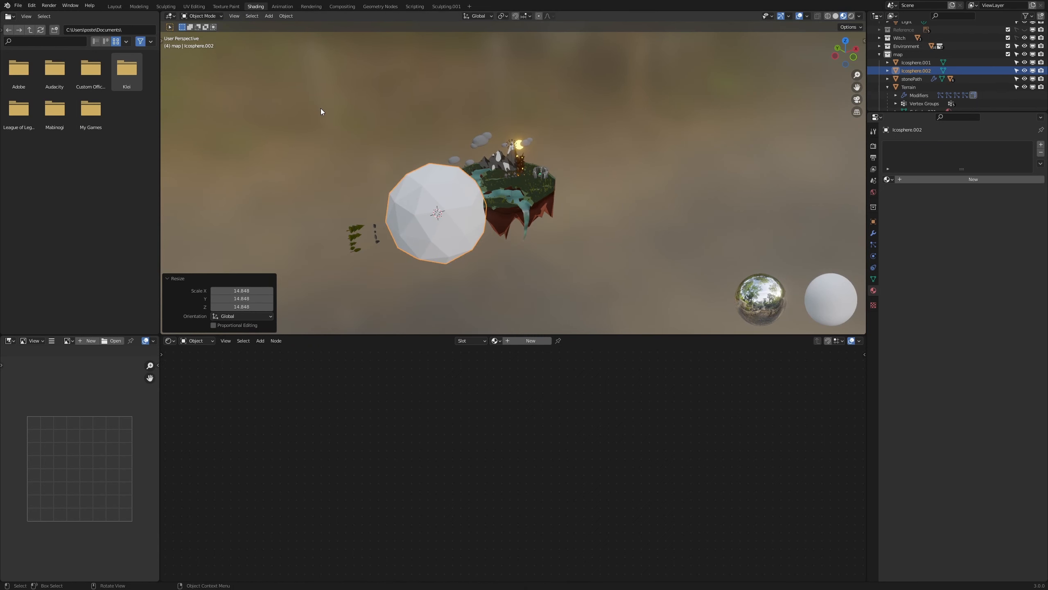
Step: Move the large sphere about 23.294 m along X over the island and scale it by about 1.797 to enclose the whole island
key(KP_7)
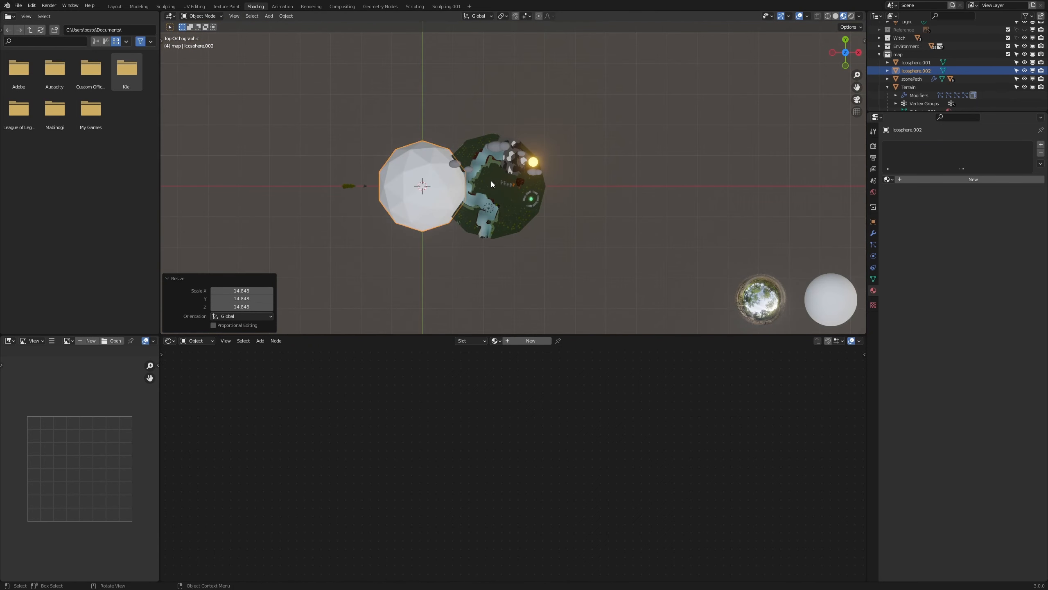
key(g)
key(x)
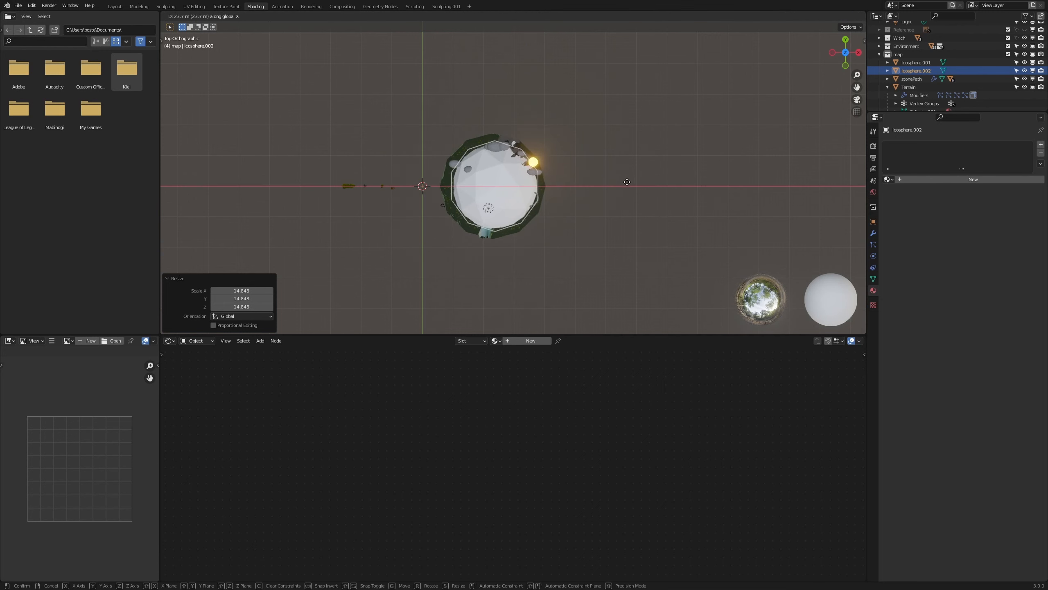
click(626, 182)
key(s)
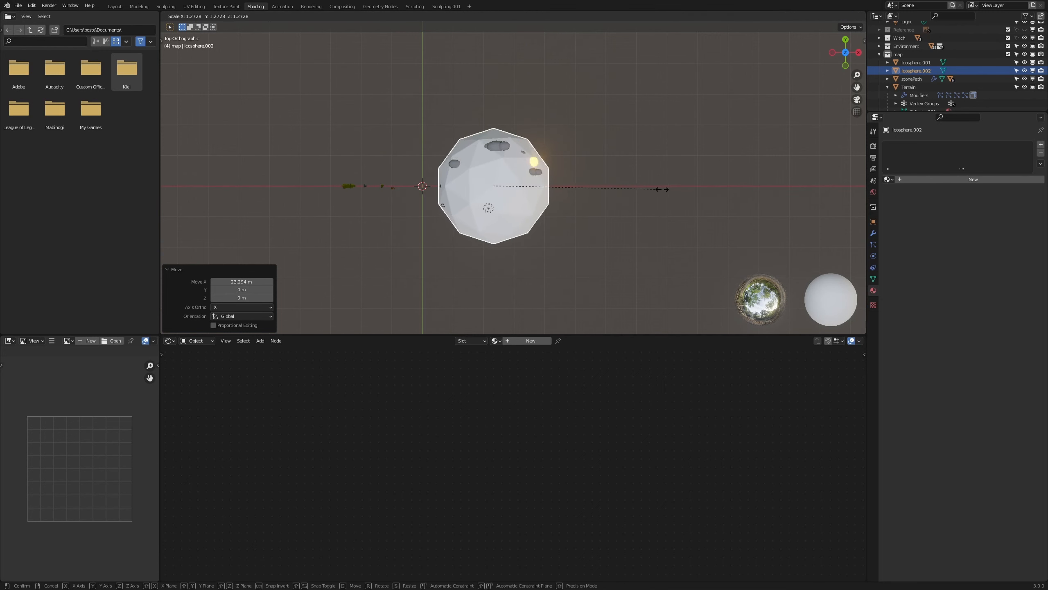
click(729, 200)
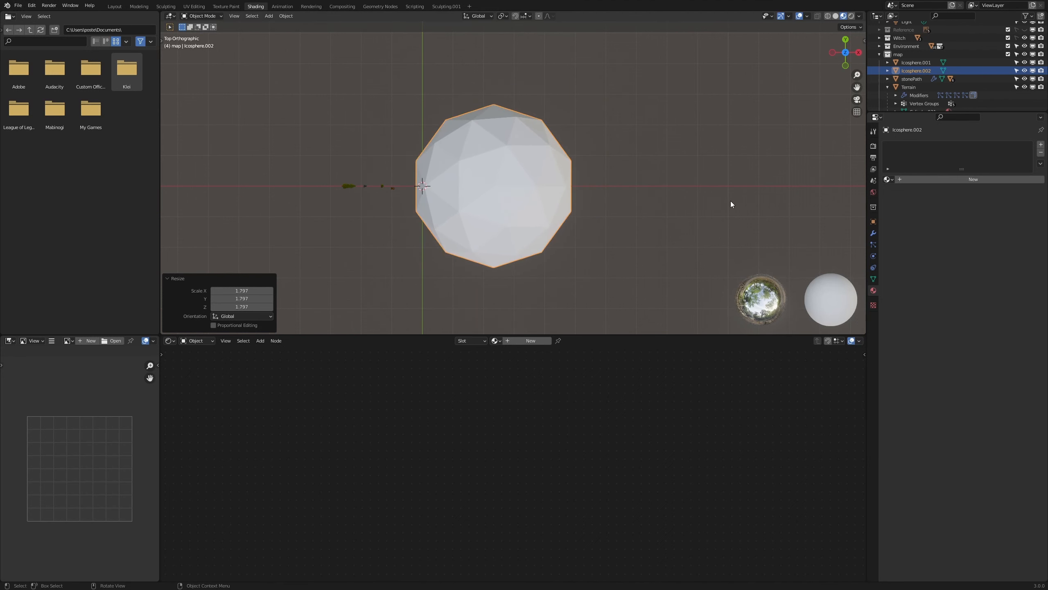
Step: Shade the large enclosing sphere smooth
scroll(681, 211, up, 2)
scroll(678, 212, down, 2)
right_click(512, 181)
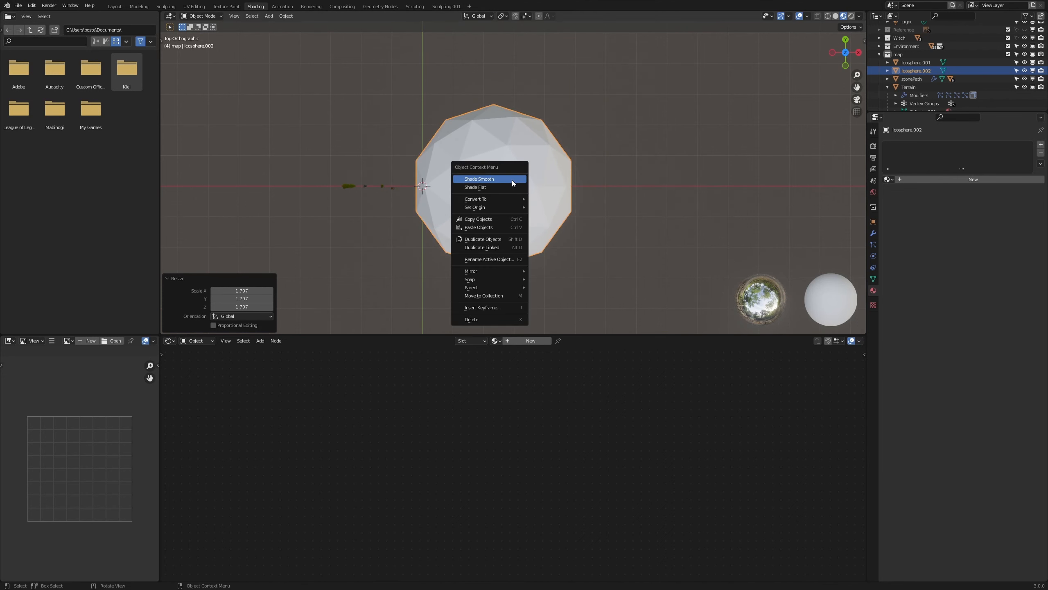
click(512, 181)
scroll(536, 190, up, 2)
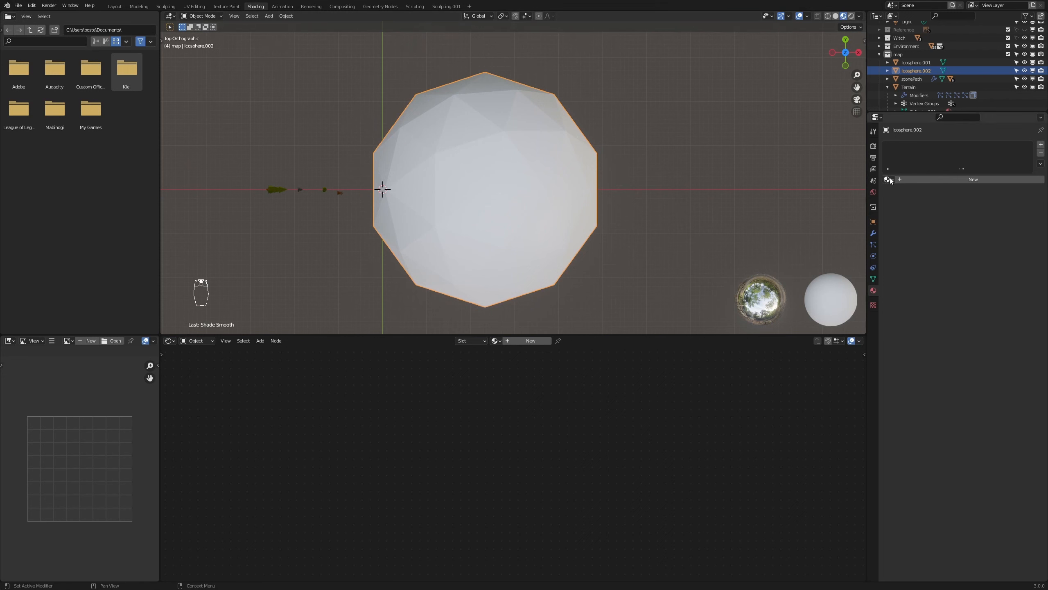
Step: Create a new material for the enclosing sphere, name it fog and bring its shader nodes into view
click(927, 178)
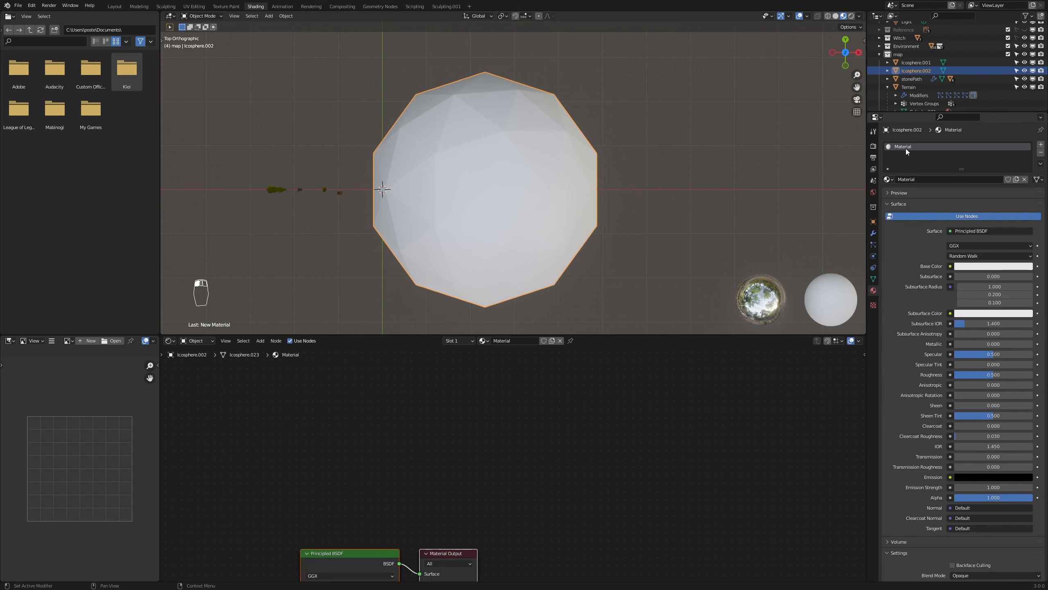
double_click(903, 146)
text(fog)
key(Return)
middle_drag(588, 249, 612, 240)
middle_drag(459, 561, 519, 425)
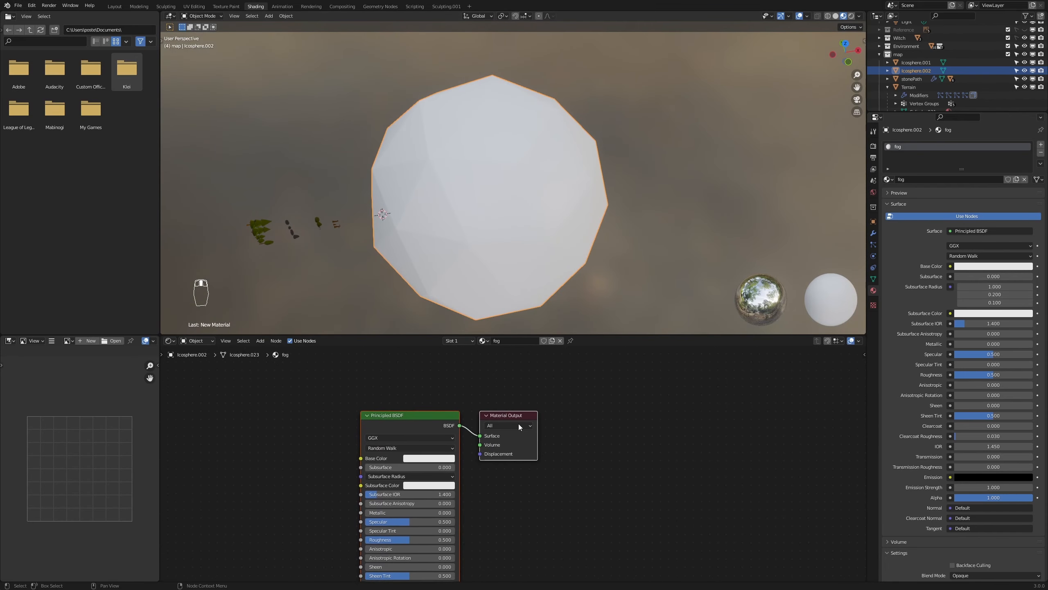
Step: Replace the fog material's Principled BSDF with a Principled Volume shader connected to the Volume input of the Material Output
drag(431, 397, 419, 411)
key(x)
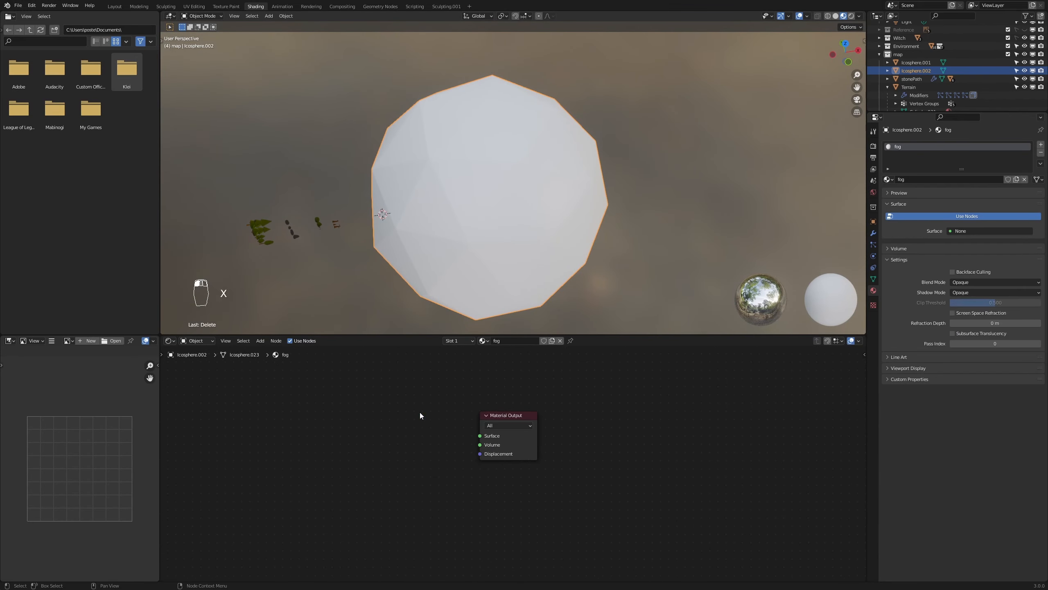
key(shift+a)
mouse_move(402, 441)
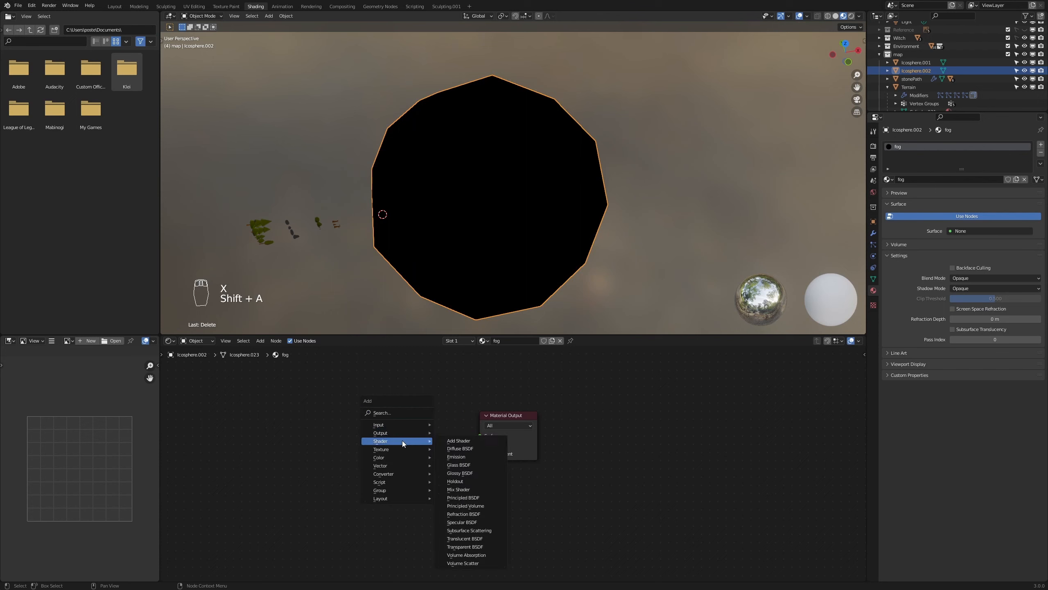
click(473, 505)
click(360, 390)
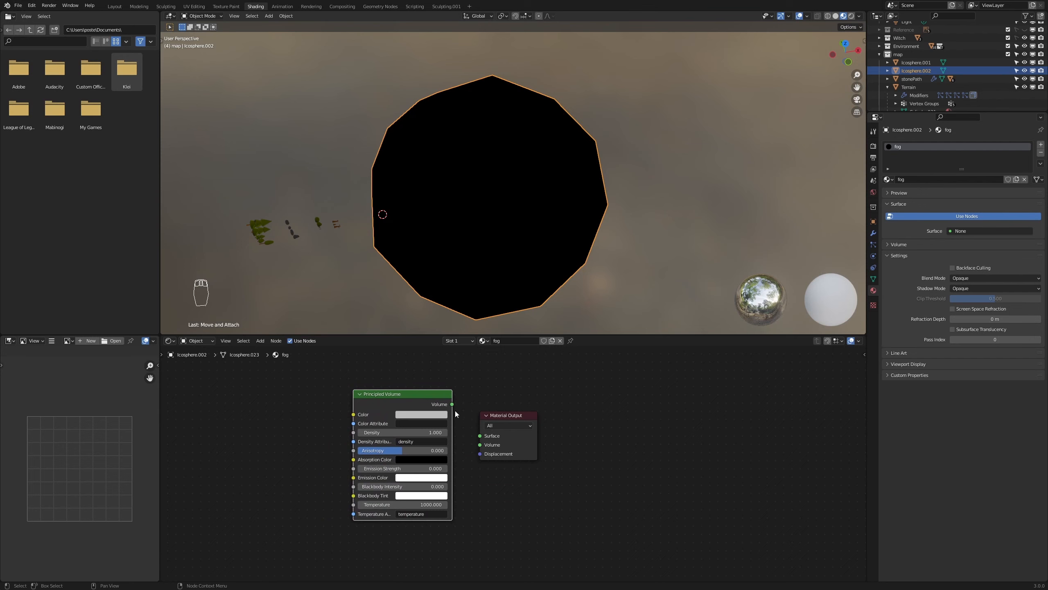
drag(452, 404, 480, 445)
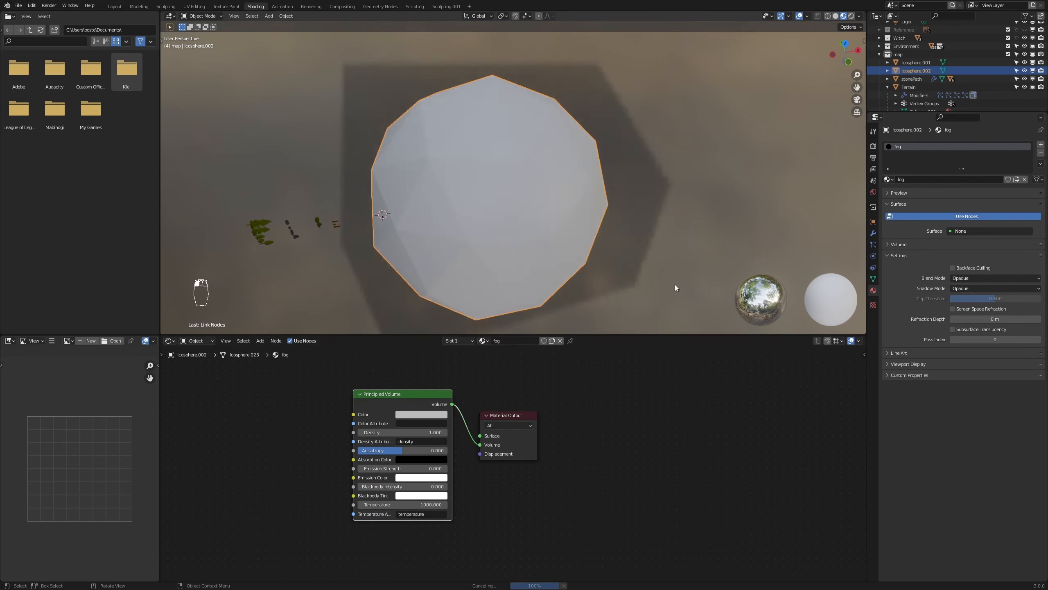
Step: Switch the viewport to rendered shading and set the Principled Volume's density to 0.1
middle_drag(613, 252, 614, 190)
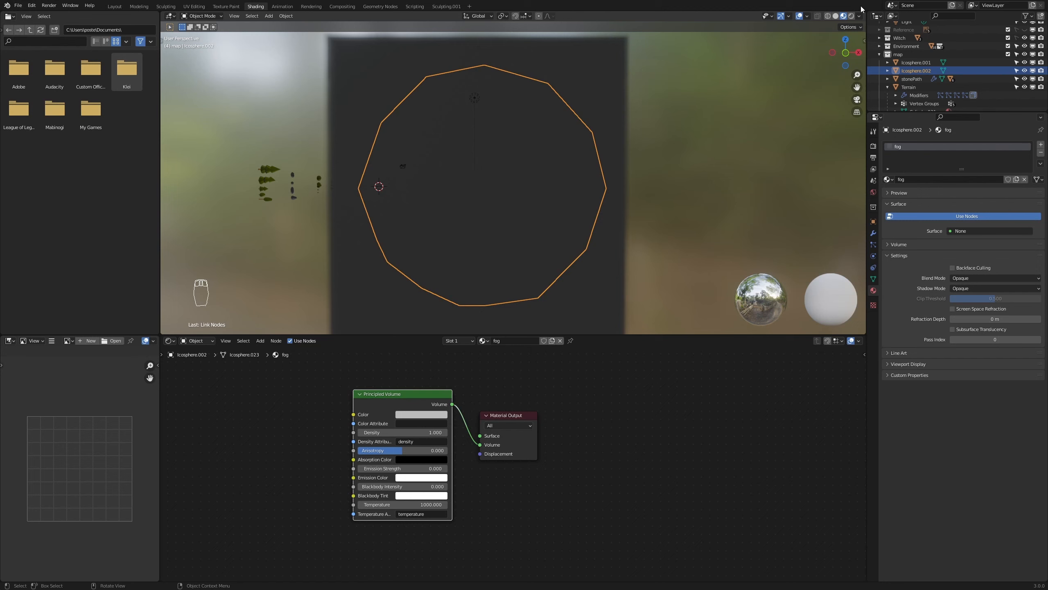
click(851, 18)
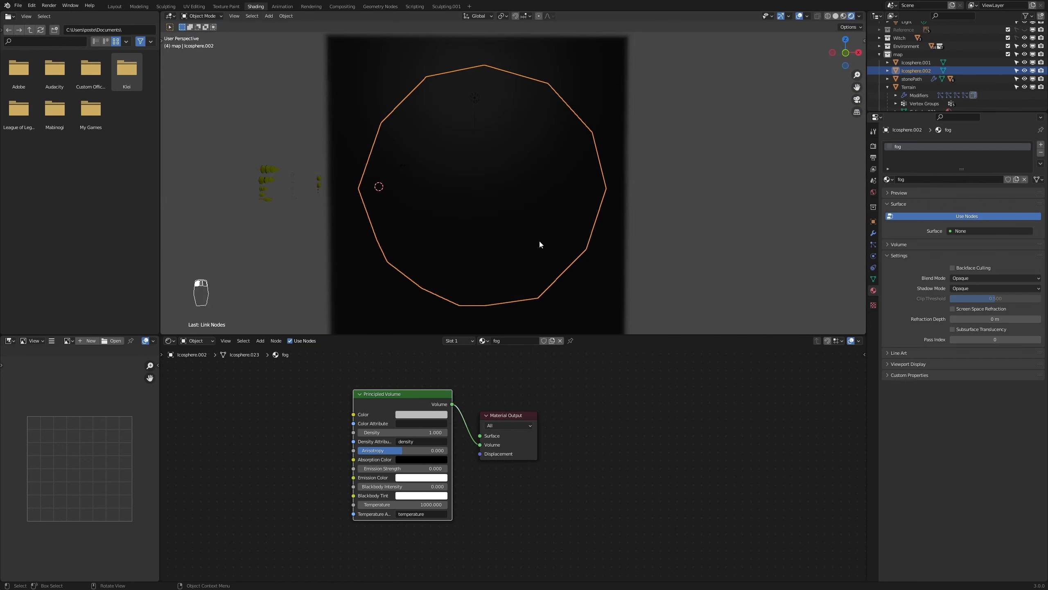
click(435, 432)
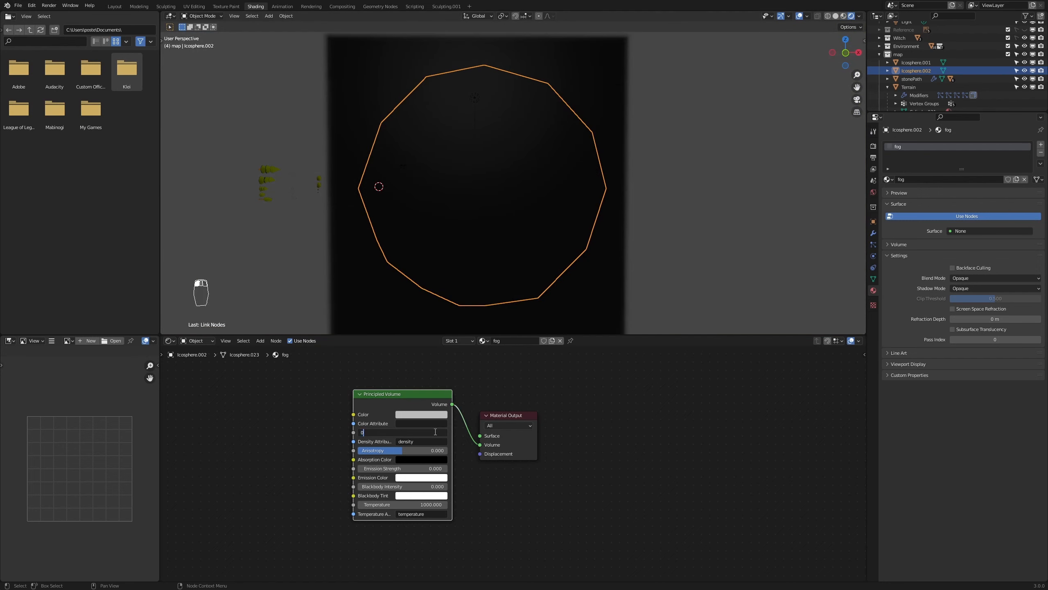
text(0.1)
key(Return)
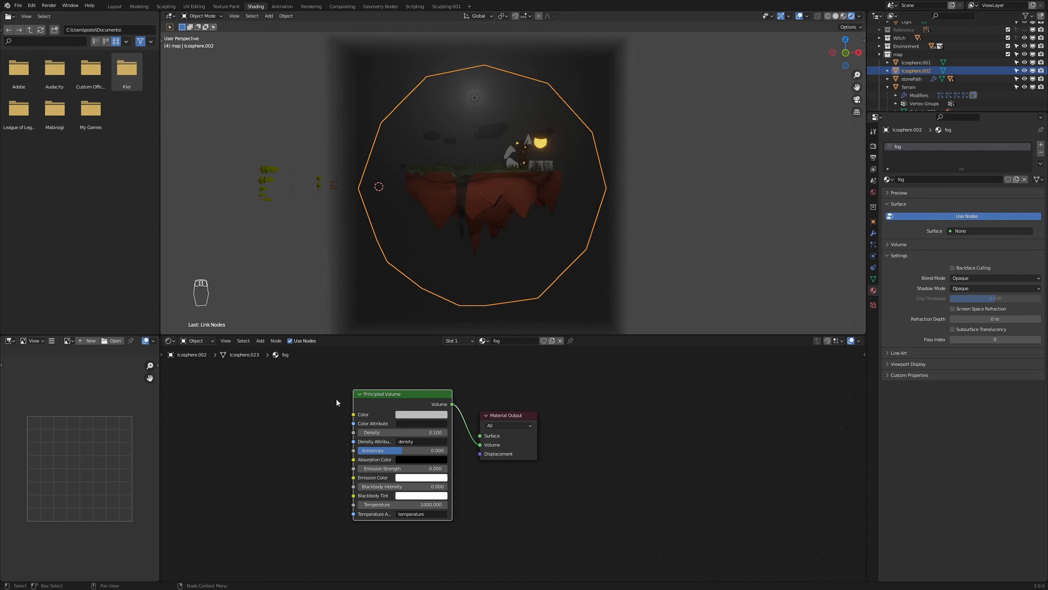
Step: Reduce the Principled Volume's density to 0.04 and check the fog over the island up close
scroll(429, 179, up, 4)
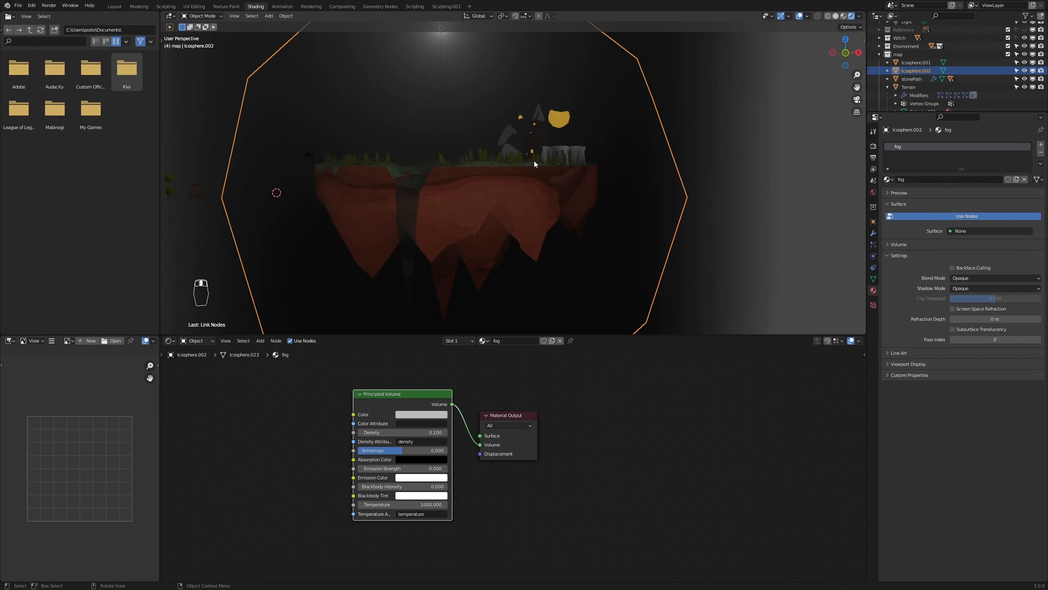
double_click(414, 431)
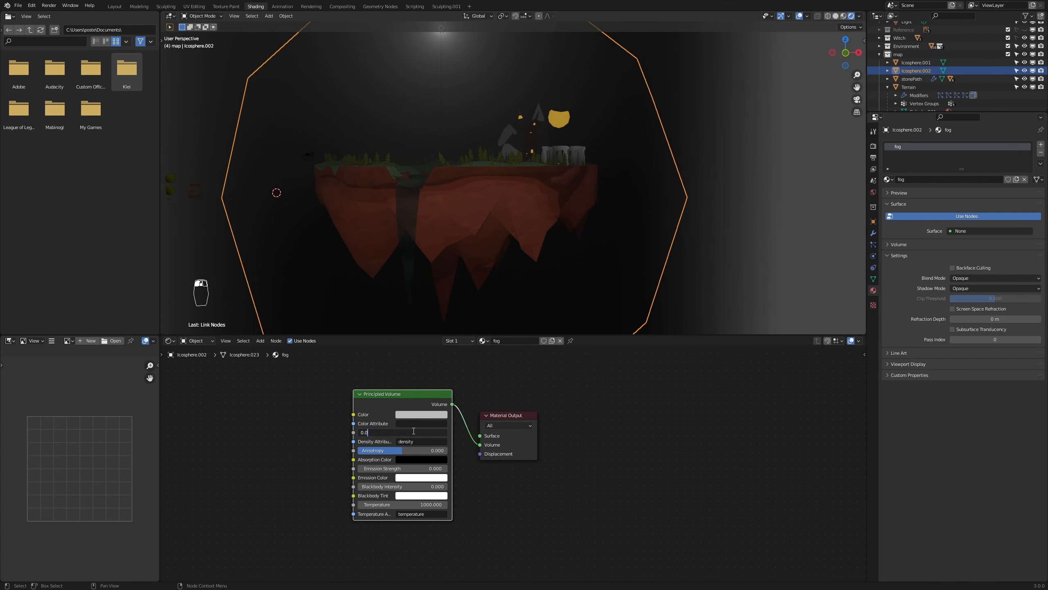
key(Return)
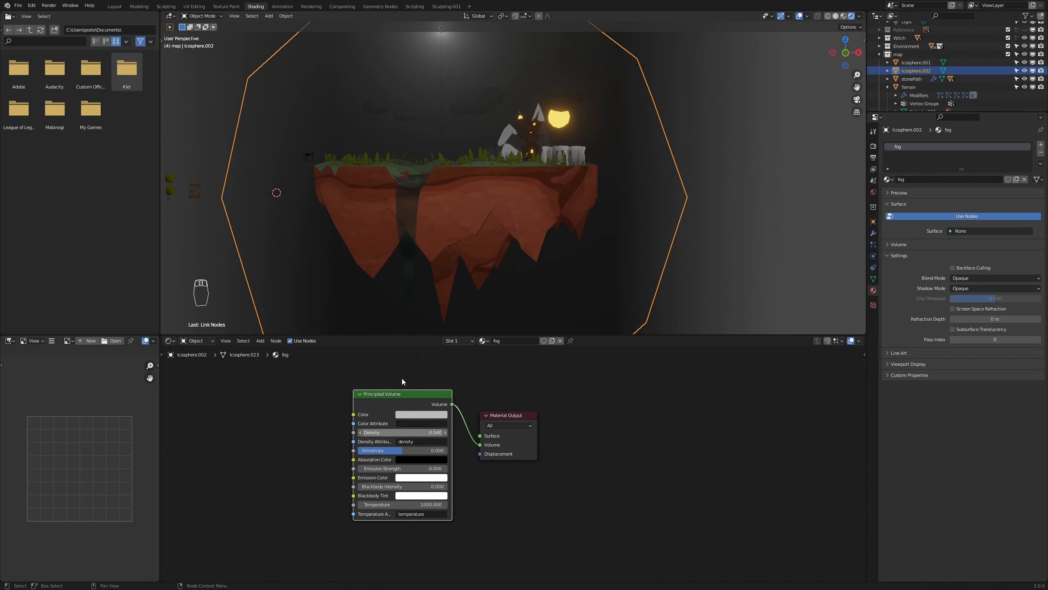
middle_drag(533, 273, 560, 287)
scroll(533, 277, up, 3)
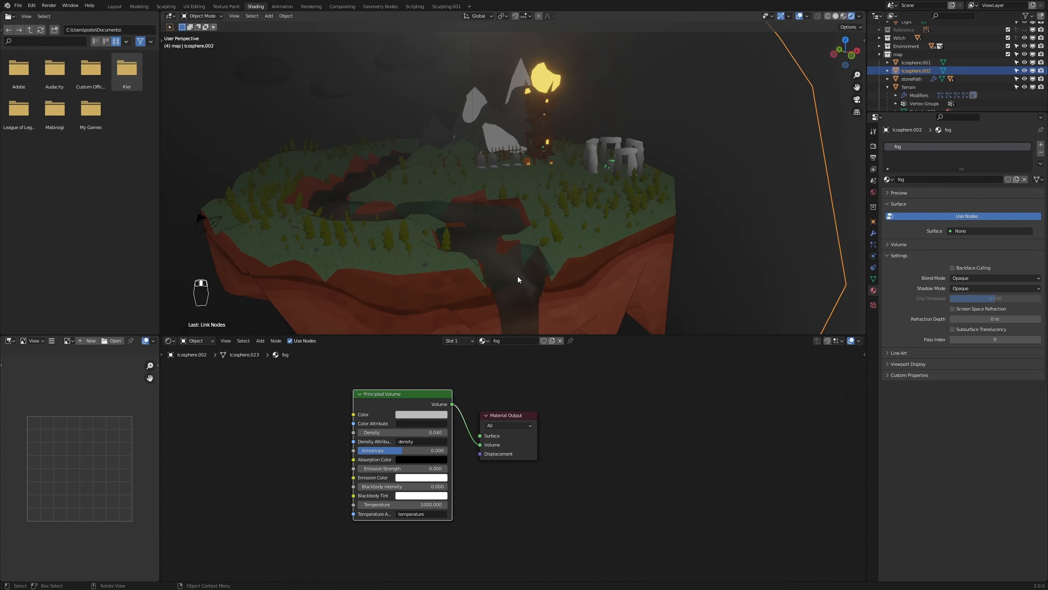
Step: Add a Musgrave Texture node and connect its Height output to the Principled Volume's Color
key(Home)
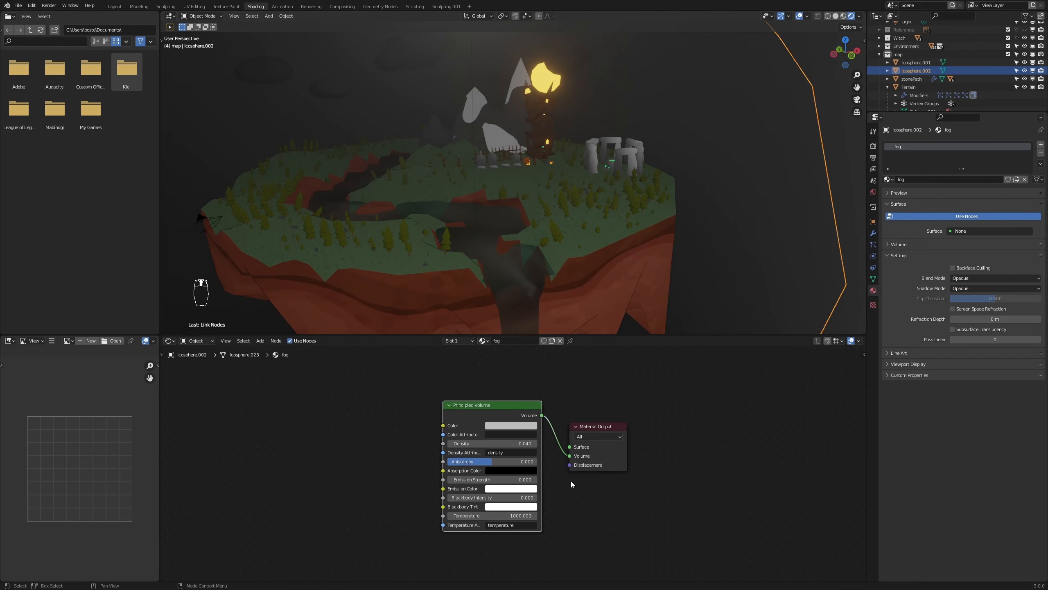
click(357, 453)
key(shift+a)
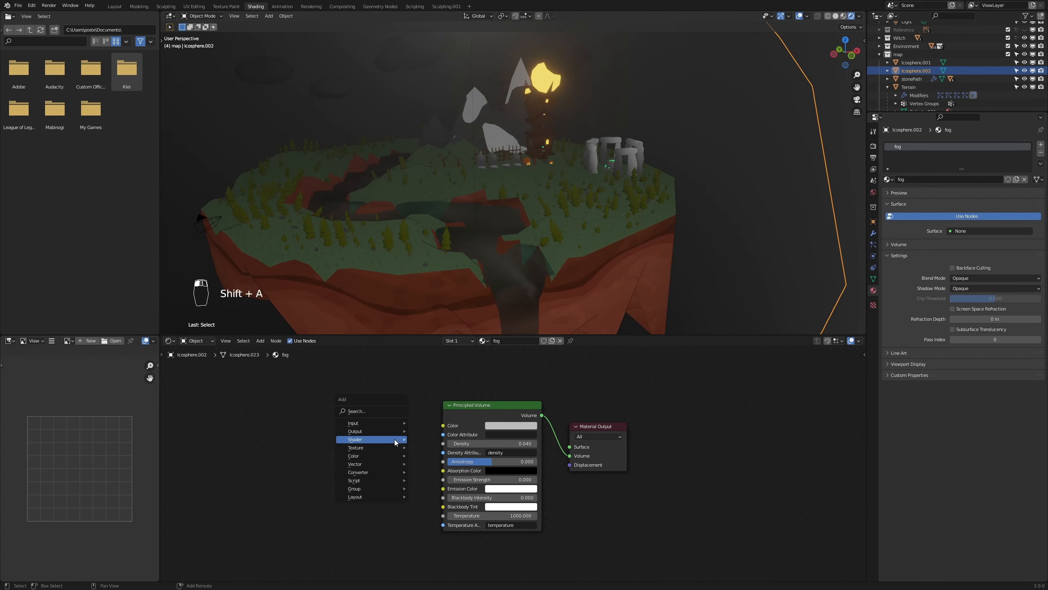
mouse_move(395, 443)
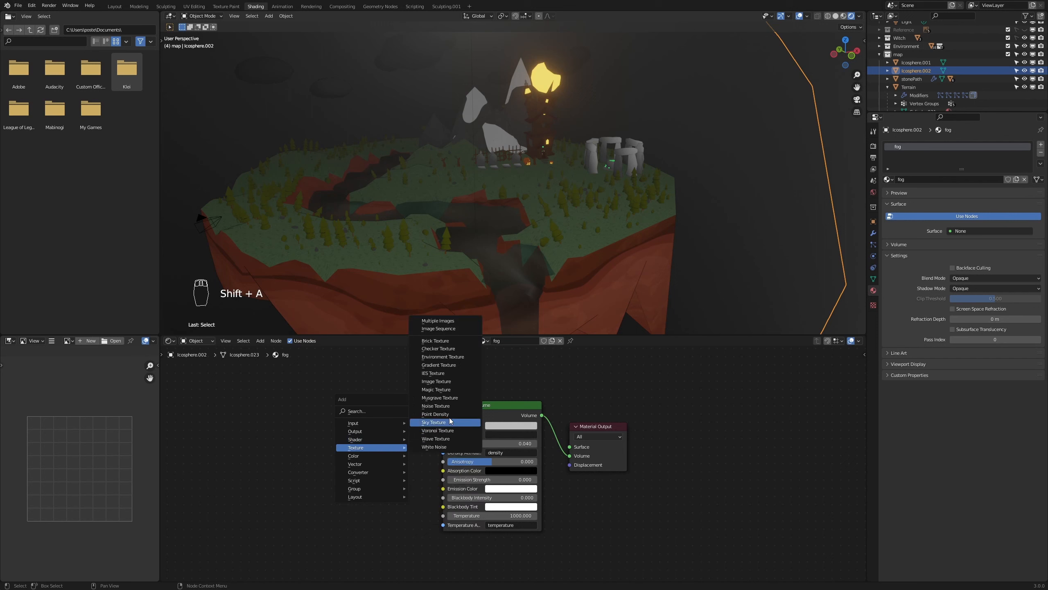
click(458, 396)
click(329, 434)
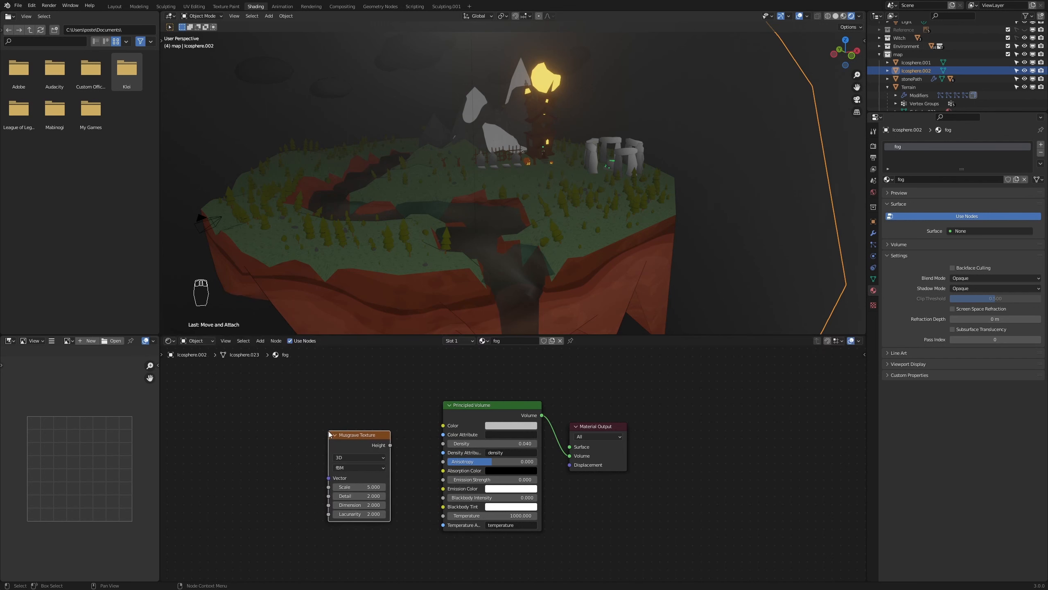
drag(391, 445, 443, 425)
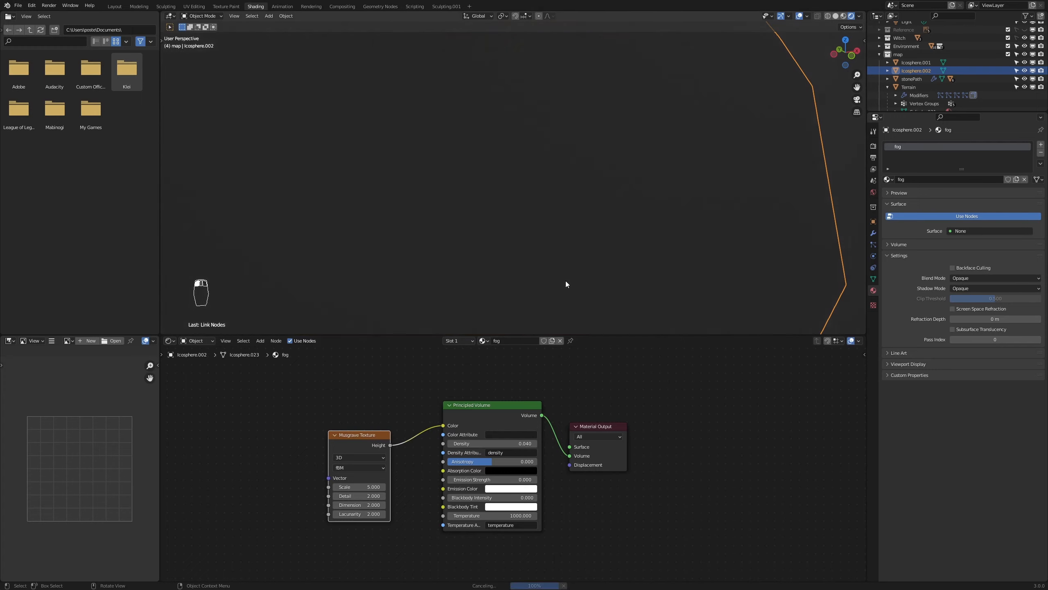
Step: Raise the Musgrave Texture's scale to 25.4, then try adjusting its detail and undo that change
scroll(573, 282, down, 3)
middle_drag(646, 283, 596, 266)
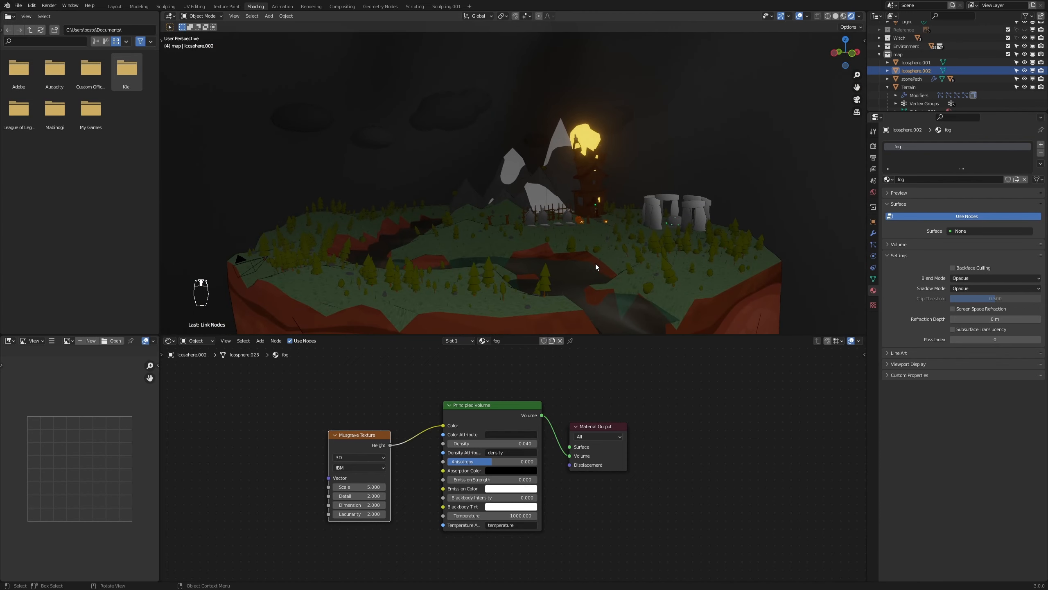
drag(374, 486, 444, 486)
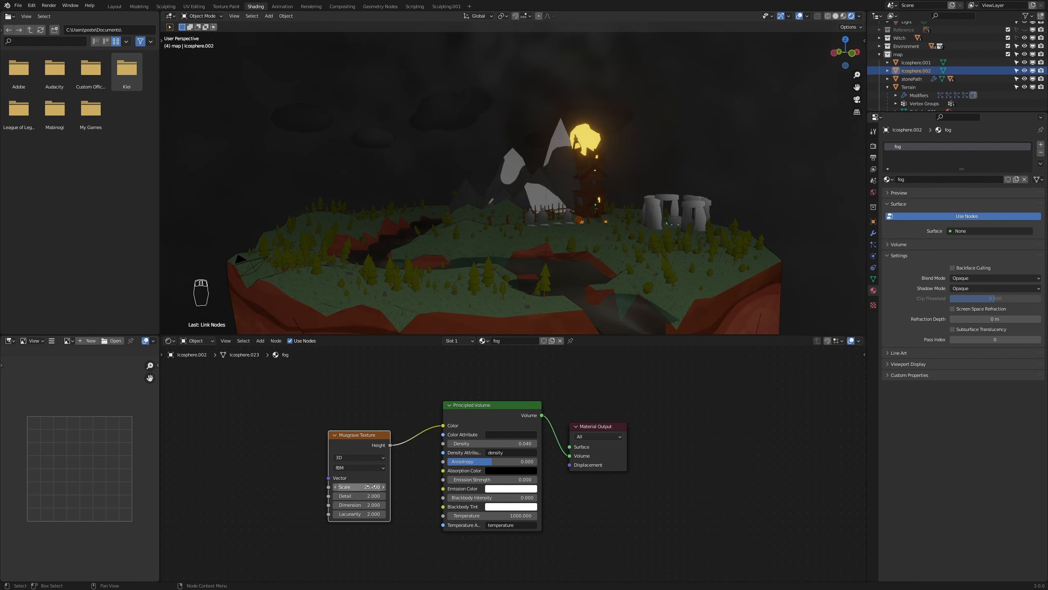
drag(374, 495, 378, 496)
key(ctrl+z)
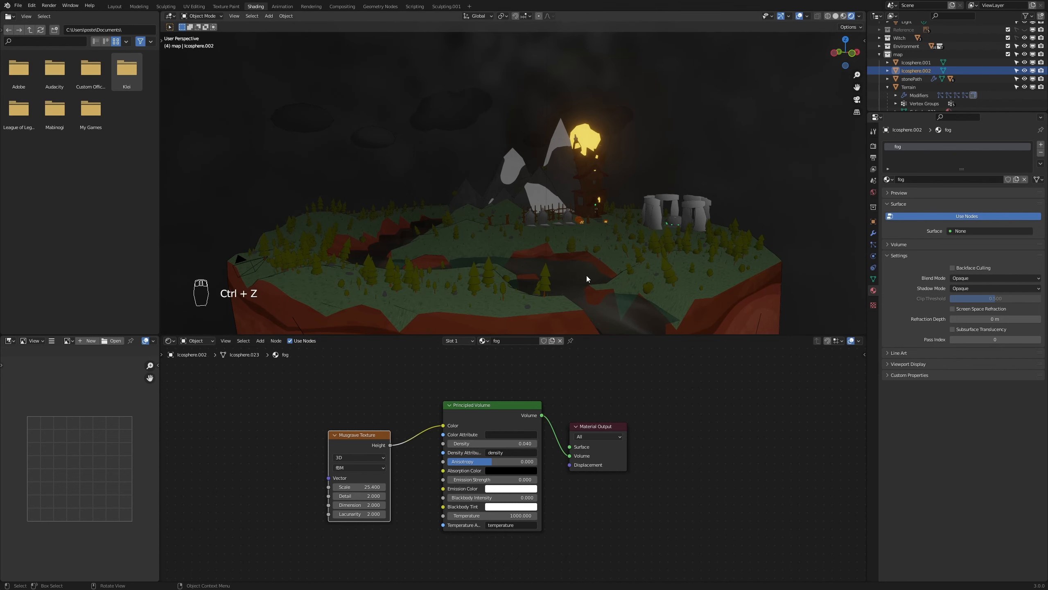
Step: Make the clouds collection inside Environment selectable and select the cloud above the mountains
scroll(584, 279, up, 2)
scroll(584, 279, down, 3)
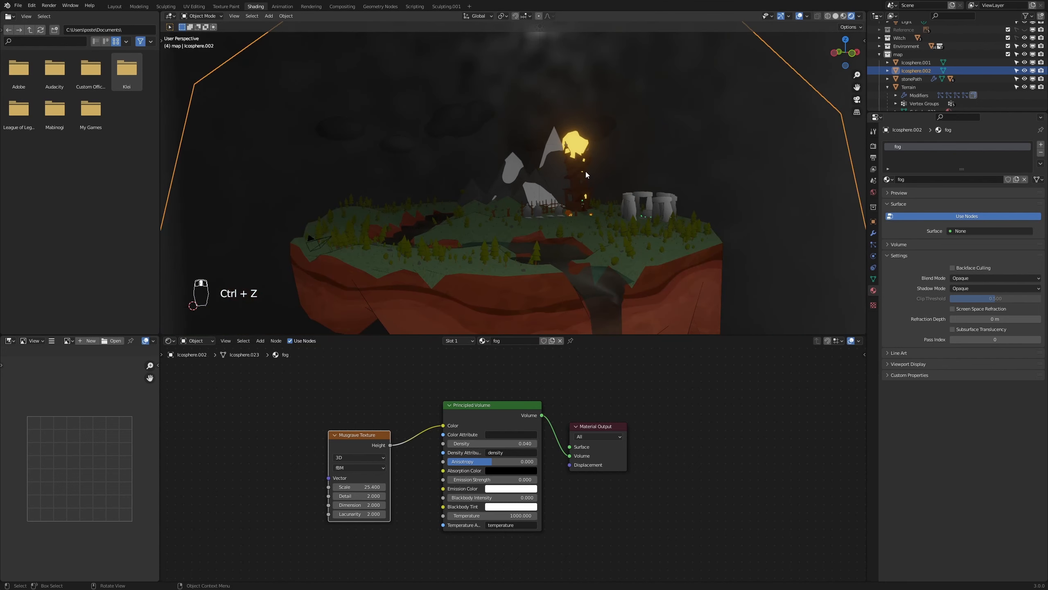
middle_drag(586, 171, 573, 189)
scroll(573, 188, up, 1)
scroll(460, 109, up, 1)
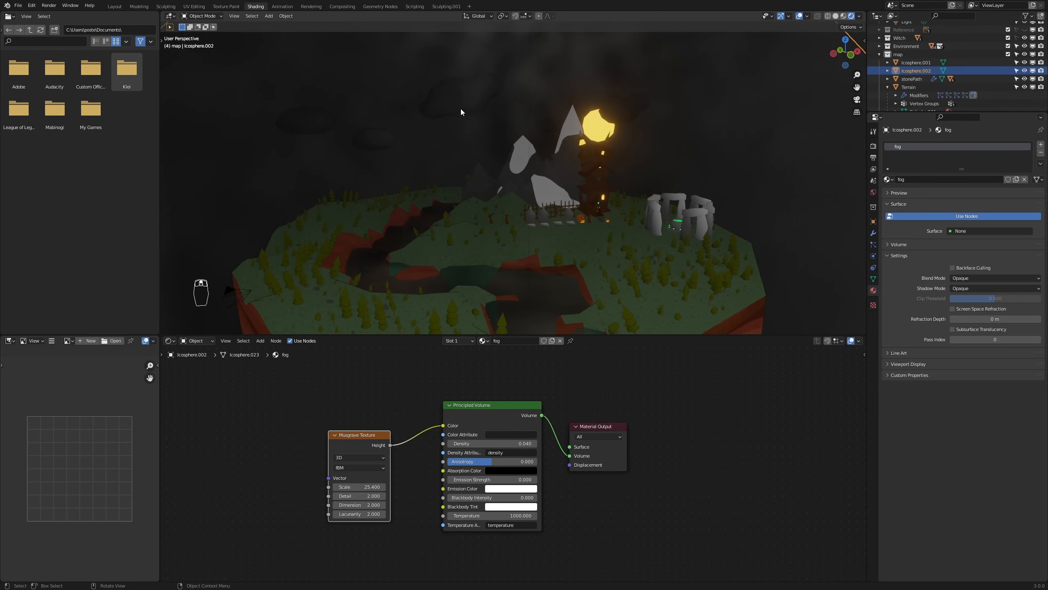
click(461, 102)
click(908, 47)
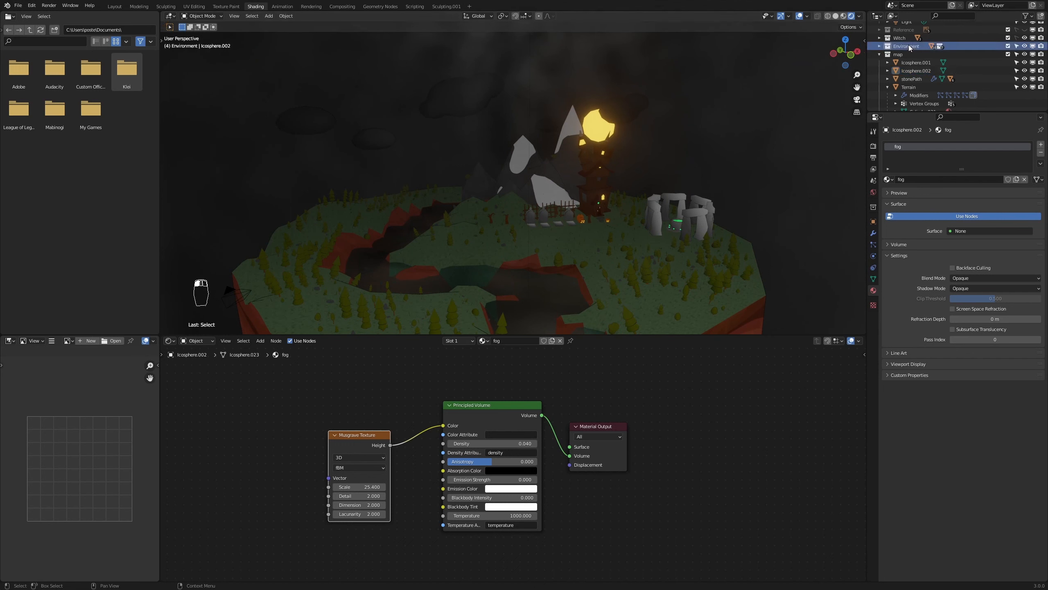
click(880, 46)
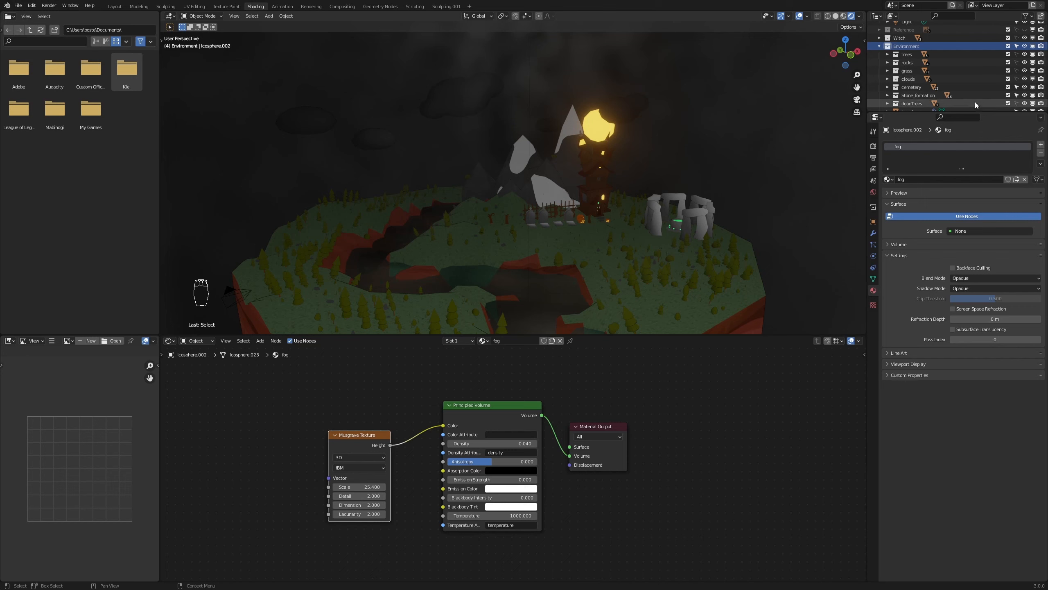
click(1017, 96)
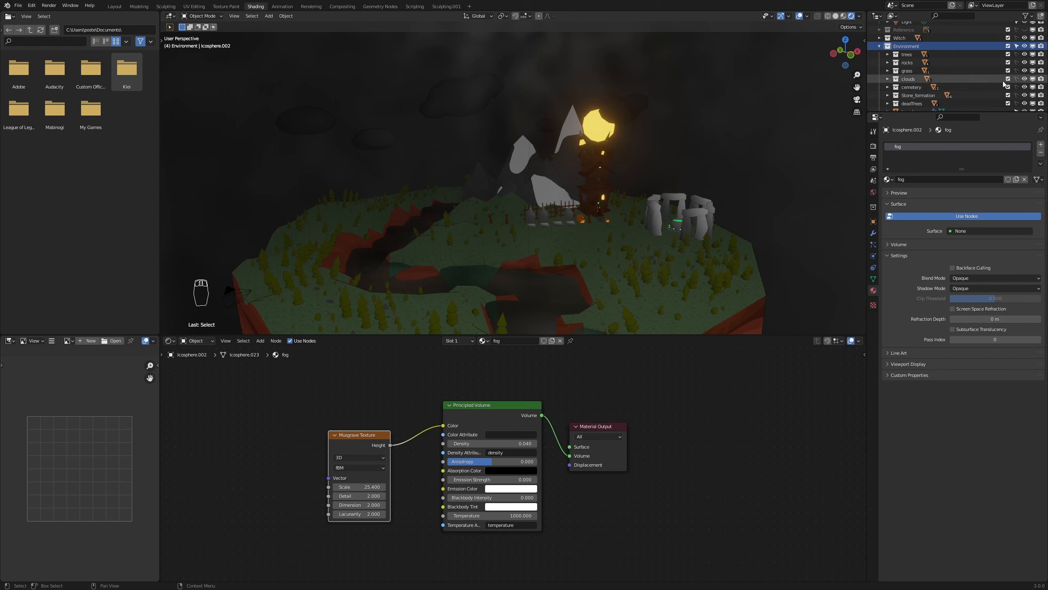
click(448, 97)
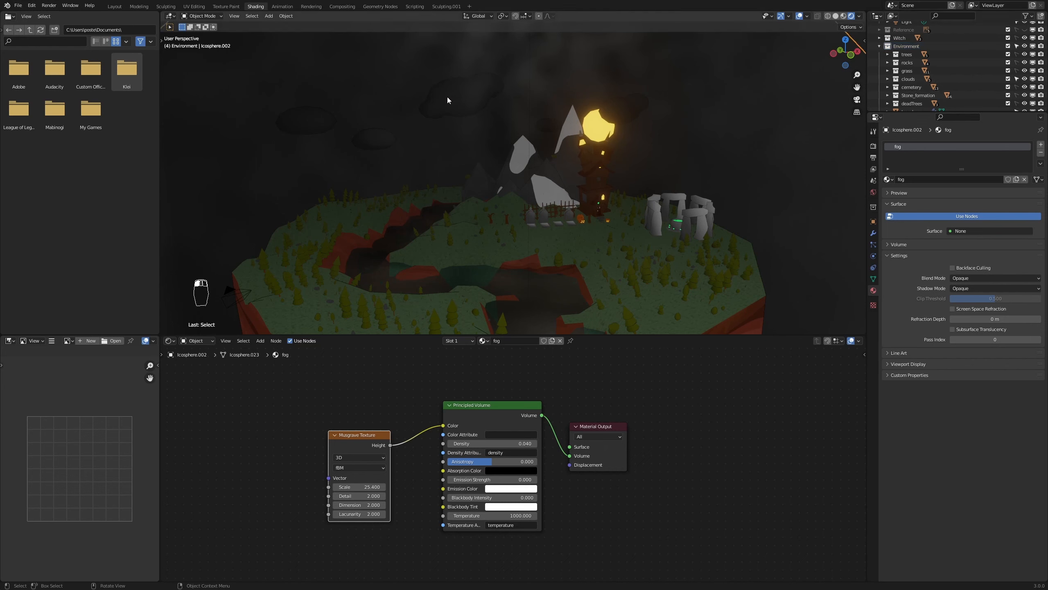
click(450, 108)
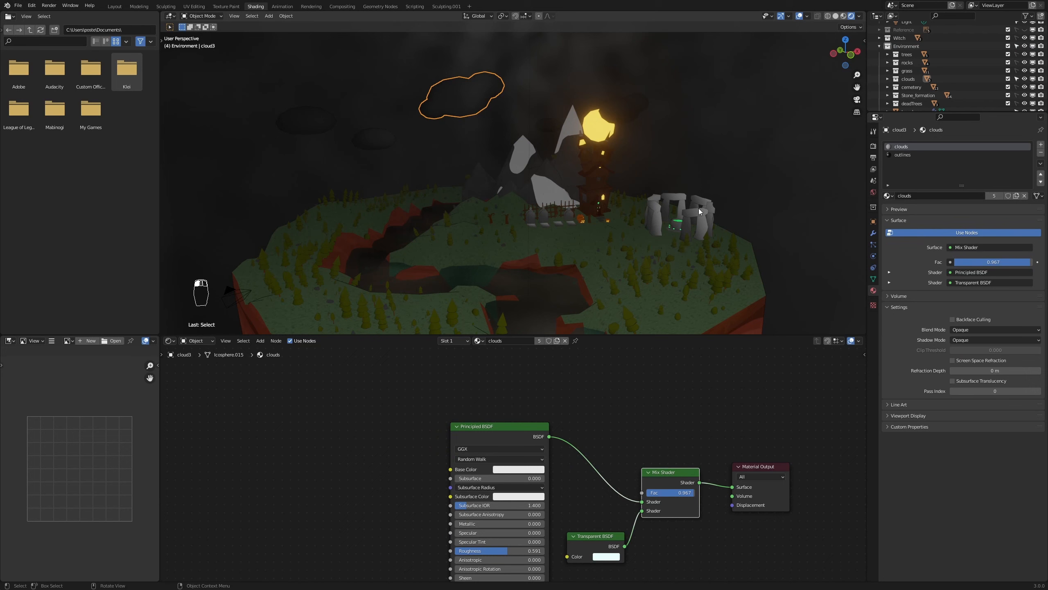
Step: In the clouds material, set the Mix Shader factor to 0.117 and the Principled BSDF's transmission to 0.377
scroll(692, 509, up, 3)
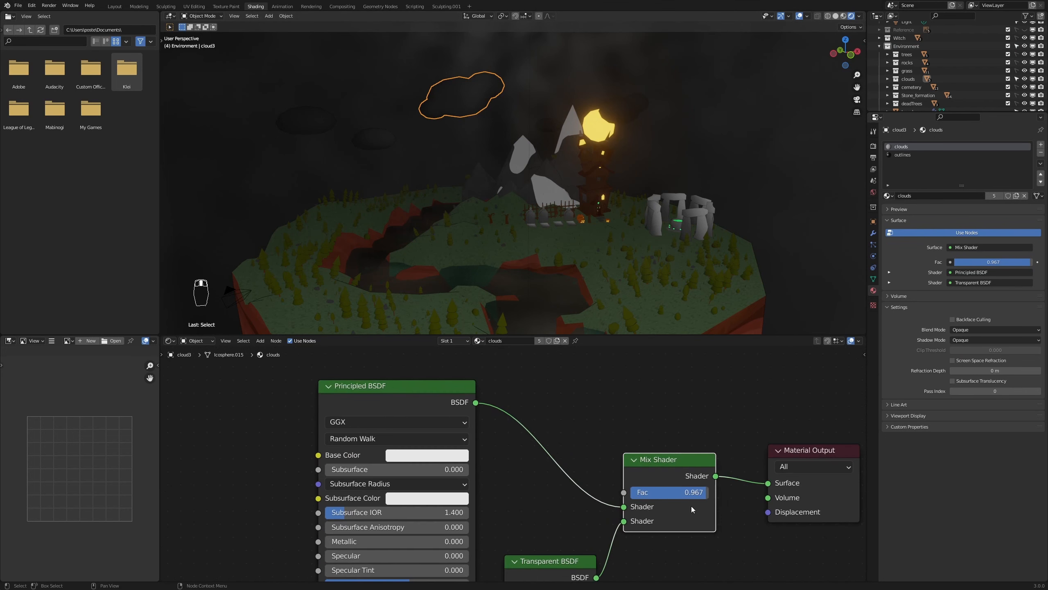
drag(697, 499, 642, 492)
middle_drag(504, 498, 557, 547)
mouse_move(444, 509)
mouse_down()
mouse_move(510, 509)
mouse_move(406, 509)
mouse_move(440, 509)
mouse_move(428, 509)
mouse_up()
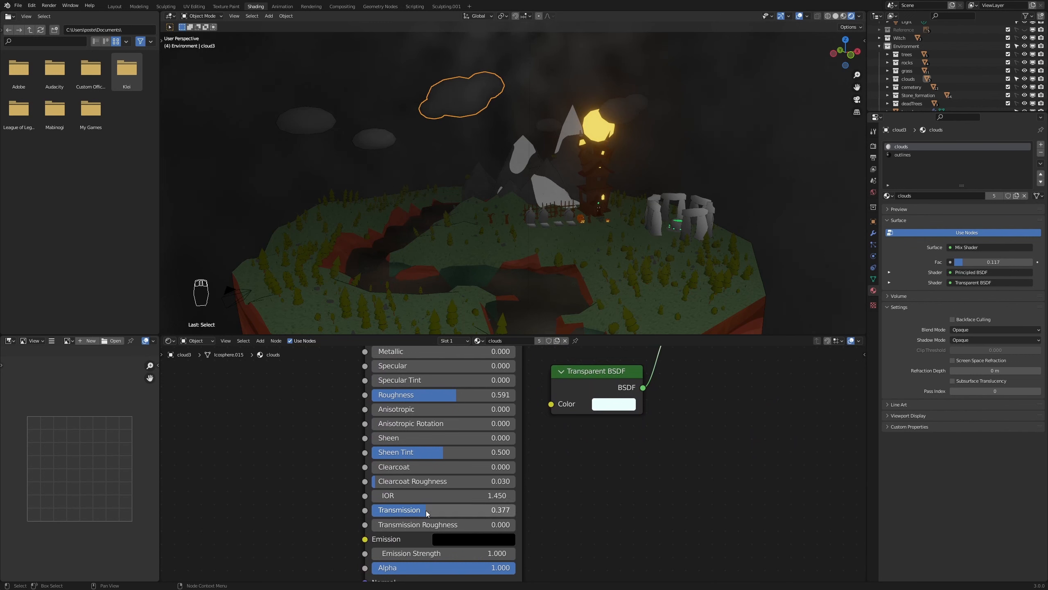
Step: Look through the scene camera with the camera locked to the view and reframe it on the moon, tower house and stone circle
scroll(546, 198, down, 4)
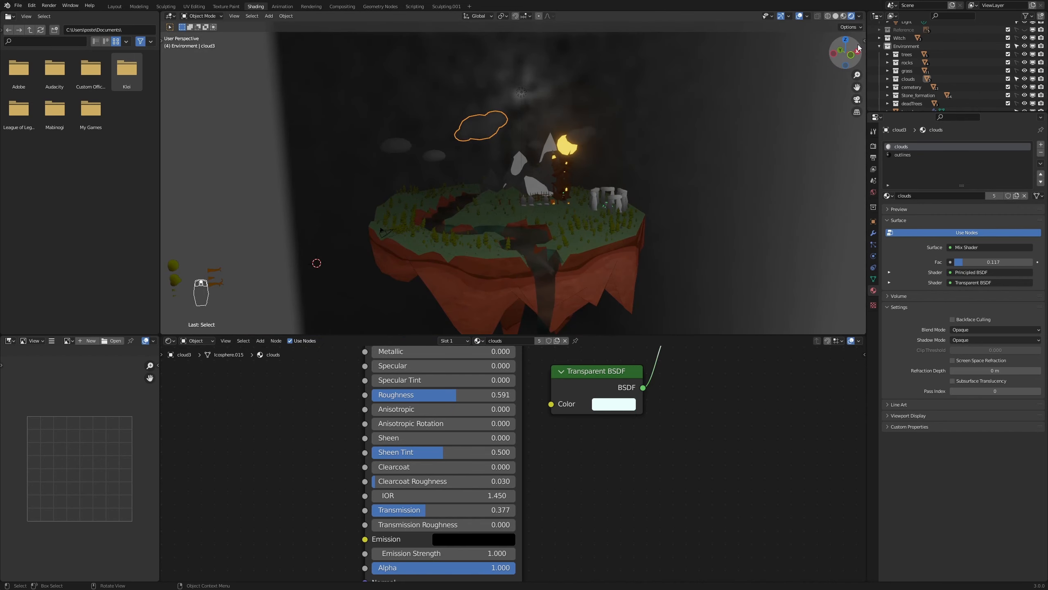
key(n)
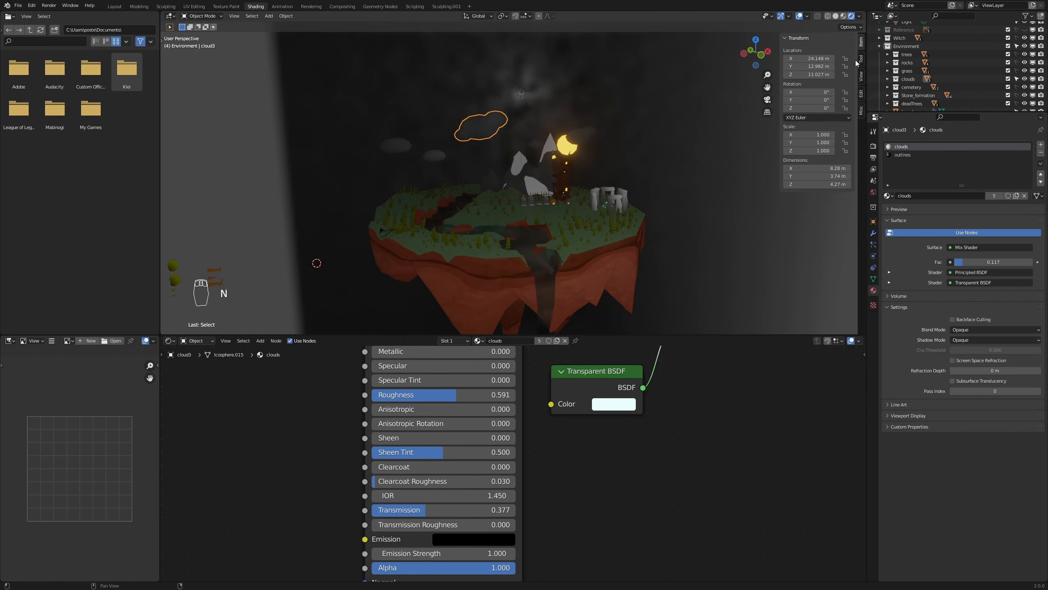
click(861, 79)
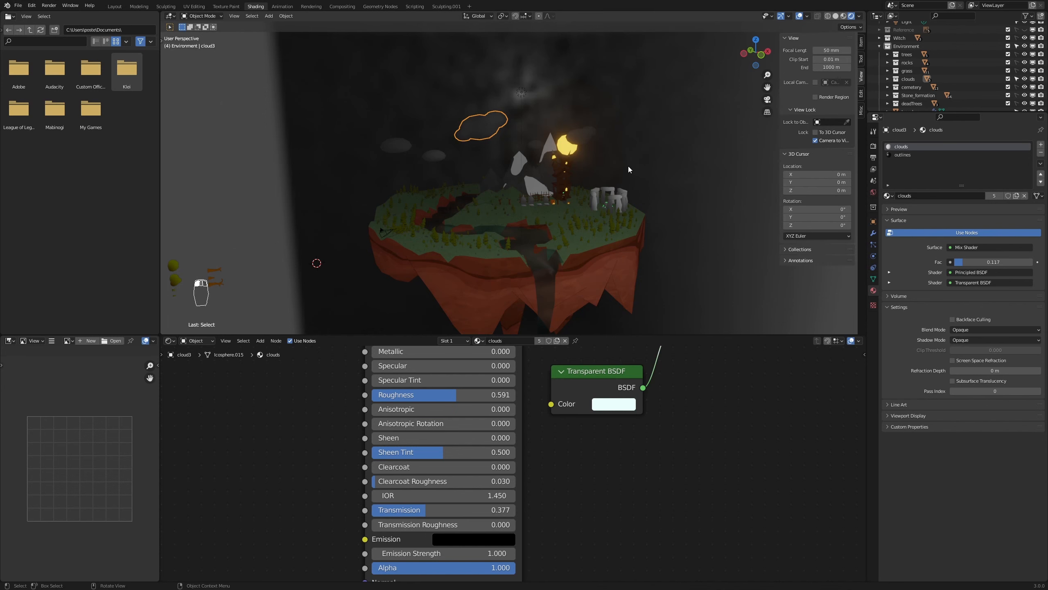
key(KP_0)
middle_drag(628, 165, 734, 163)
shift+middle_drag(665, 181, 561, 306)
middle_drag(648, 209, 588, 107)
middle_drag(583, 142, 582, 199)
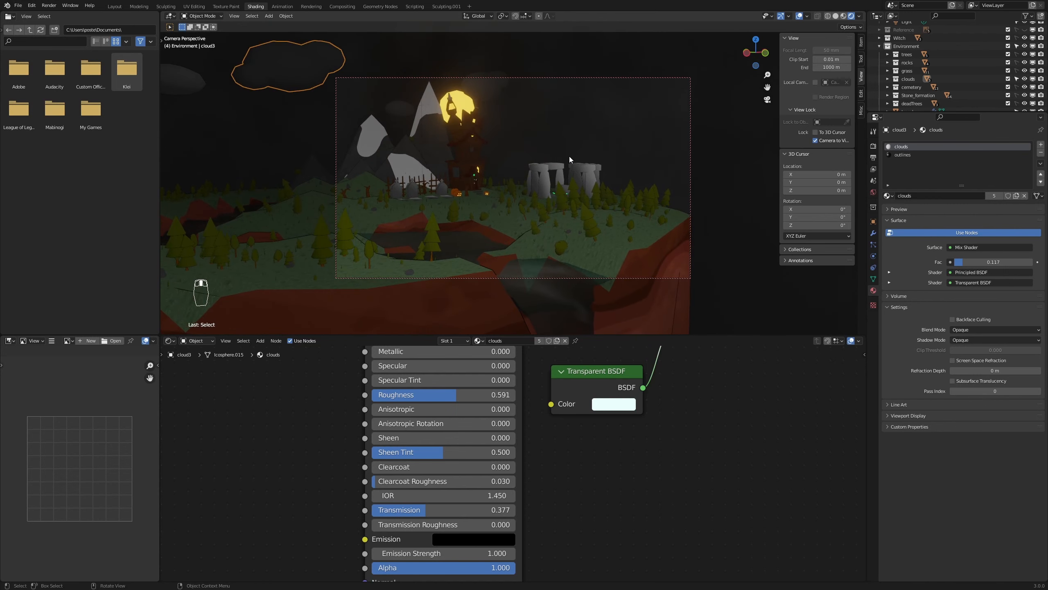
scroll(570, 156, down, 1)
key(g)
key(z)
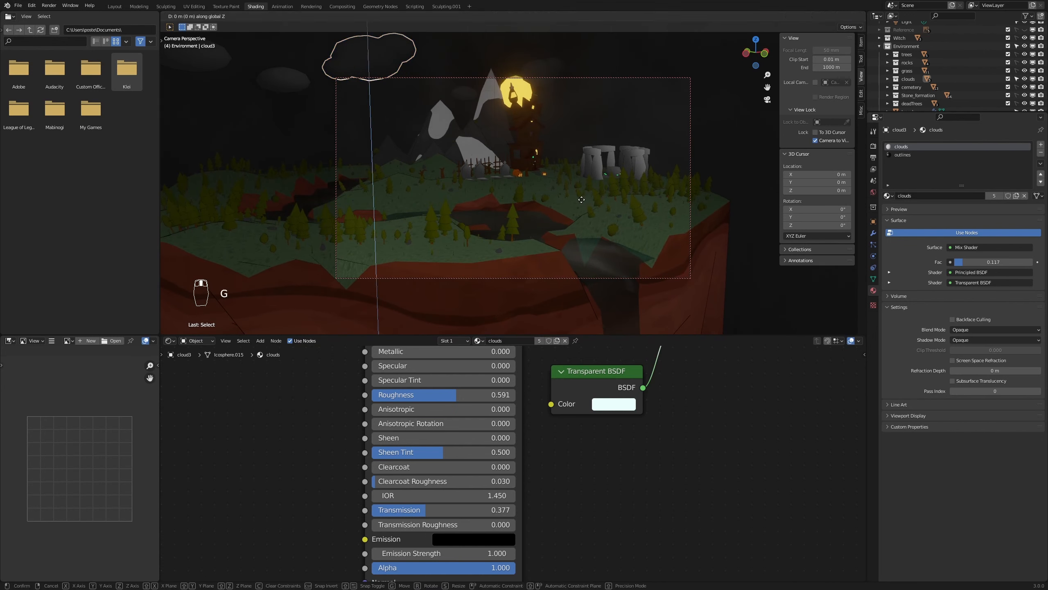
right_click(578, 191)
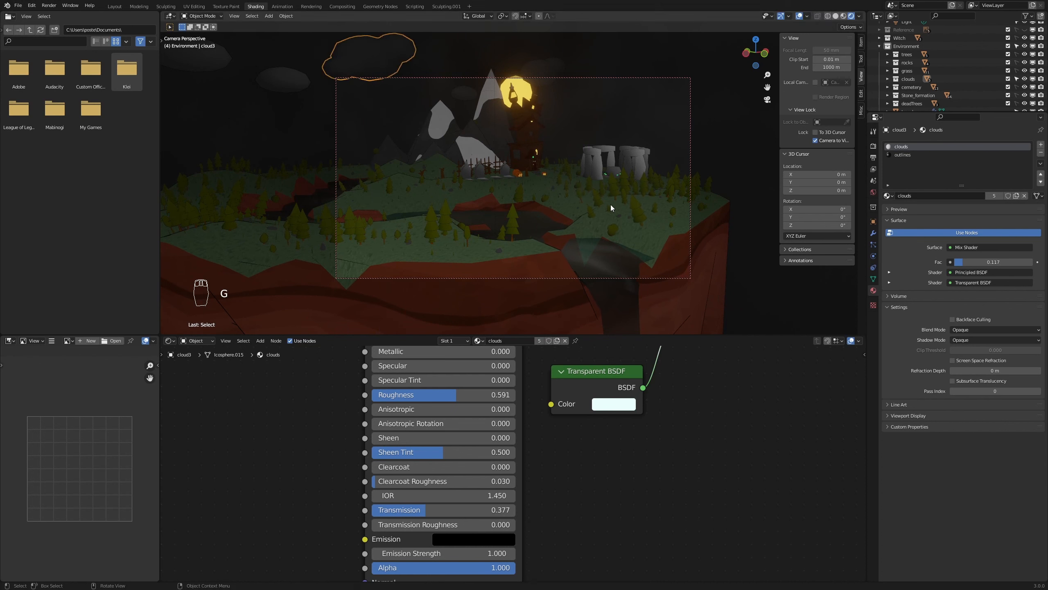
Step: Reframe the scene camera so the moon, tower house, stone circle and island rim fit the frame, and unlock the camera from the view
middle_drag(593, 185, 596, 225)
scroll(596, 225, down, 1)
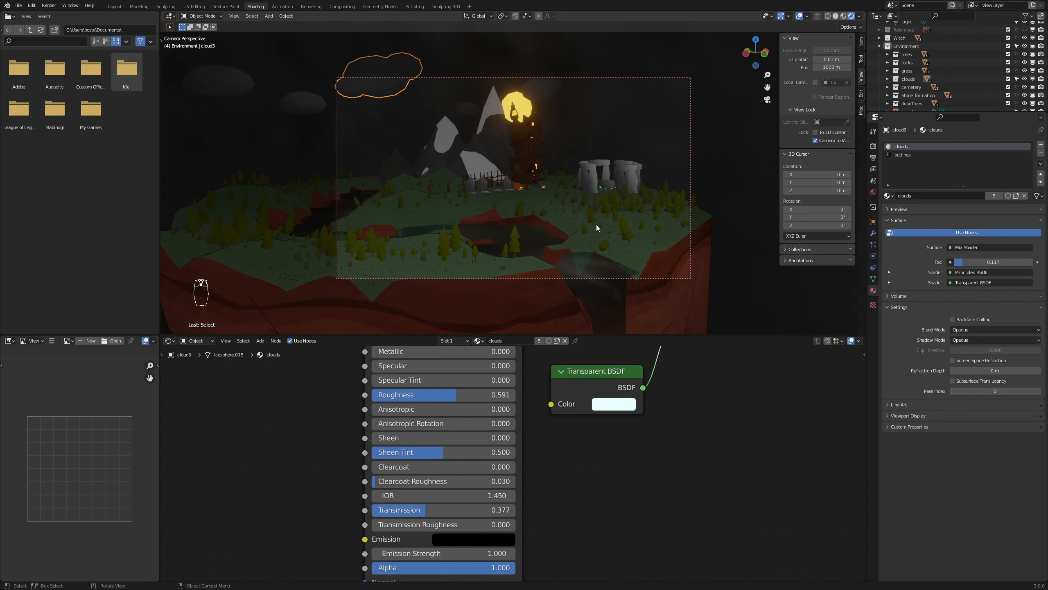
scroll(593, 219, down, 1)
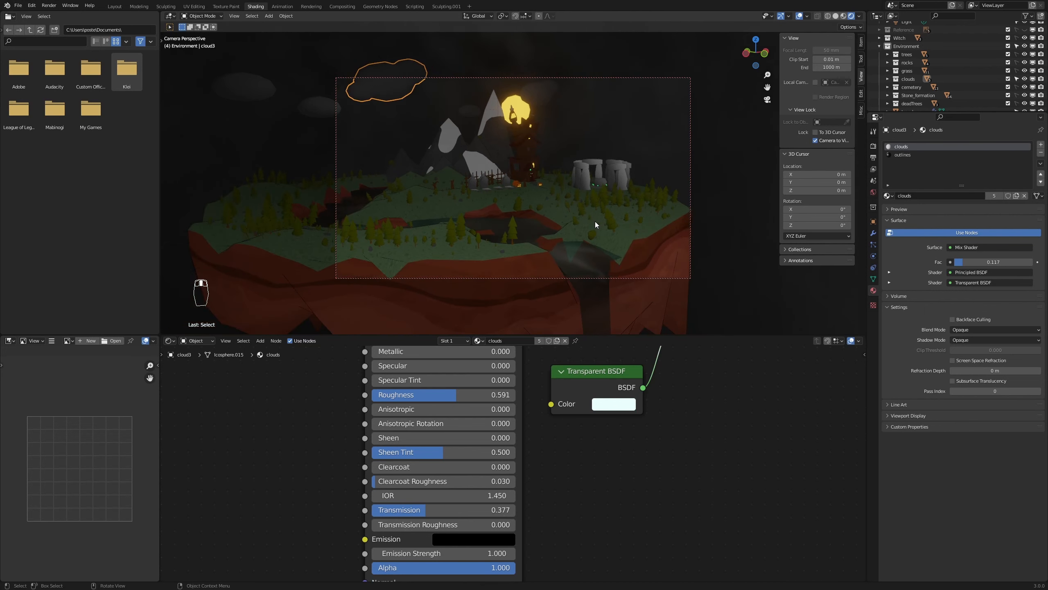
middle_drag(594, 221, 619, 220)
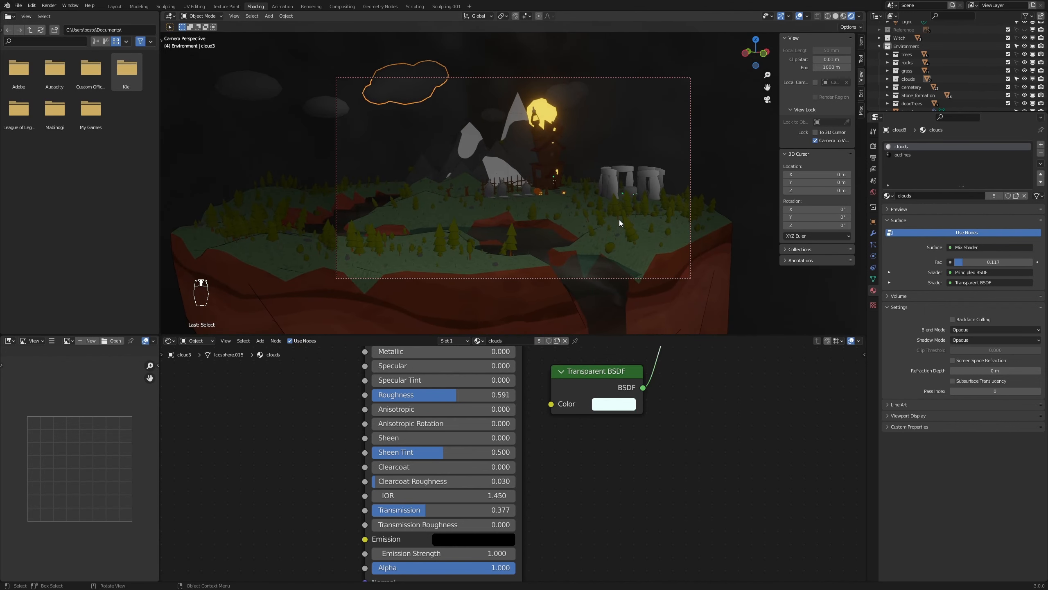
click(816, 141)
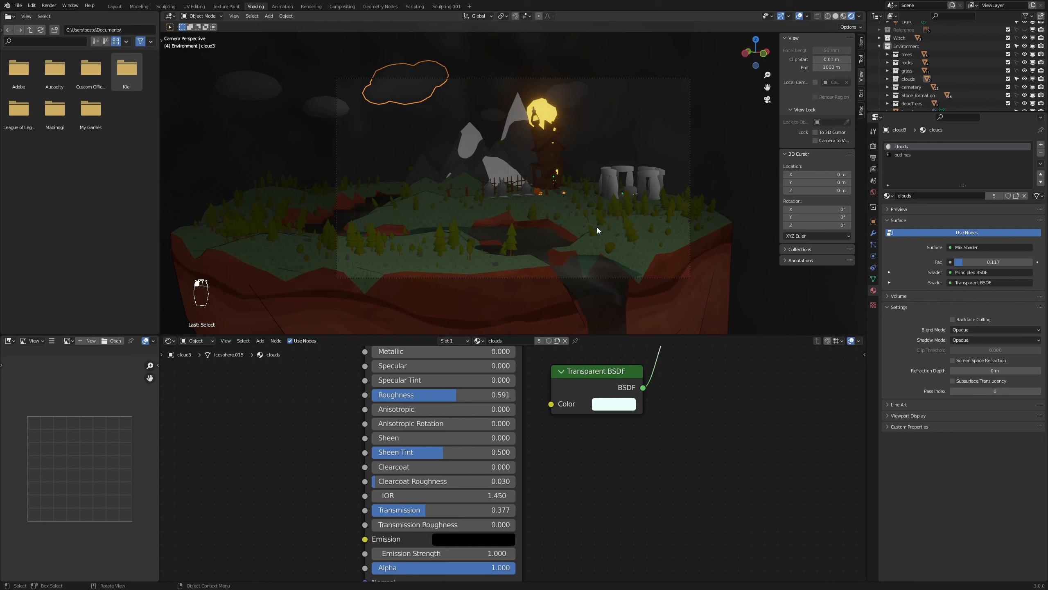
middle_drag(587, 229, 542, 244)
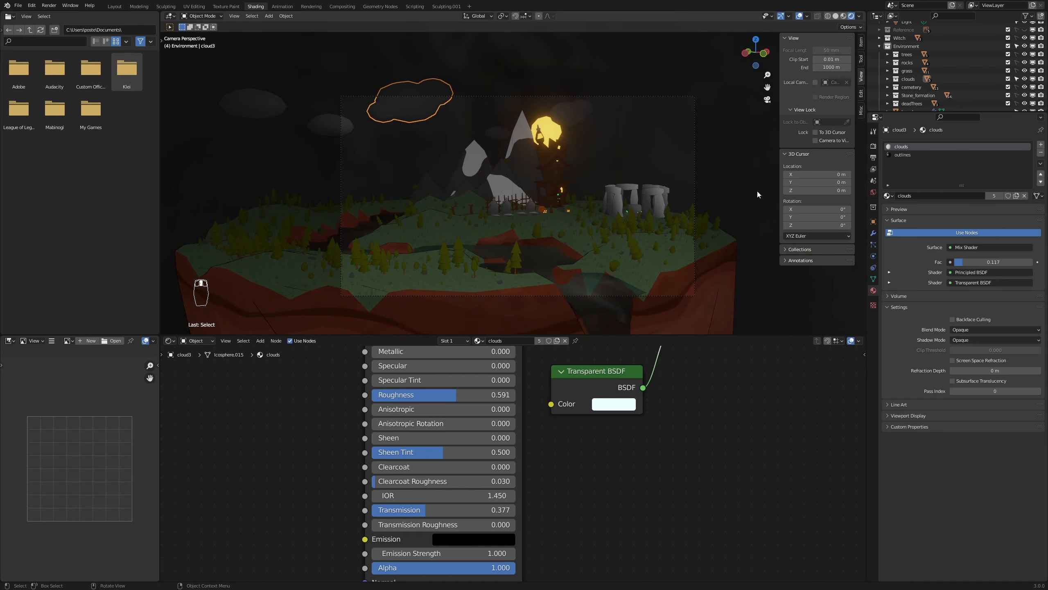
Step: Select the scene camera and raise its passepartout opacity to 0.858, darkening the area outside the frame
scroll(916, 62, up, 3)
click(915, 52)
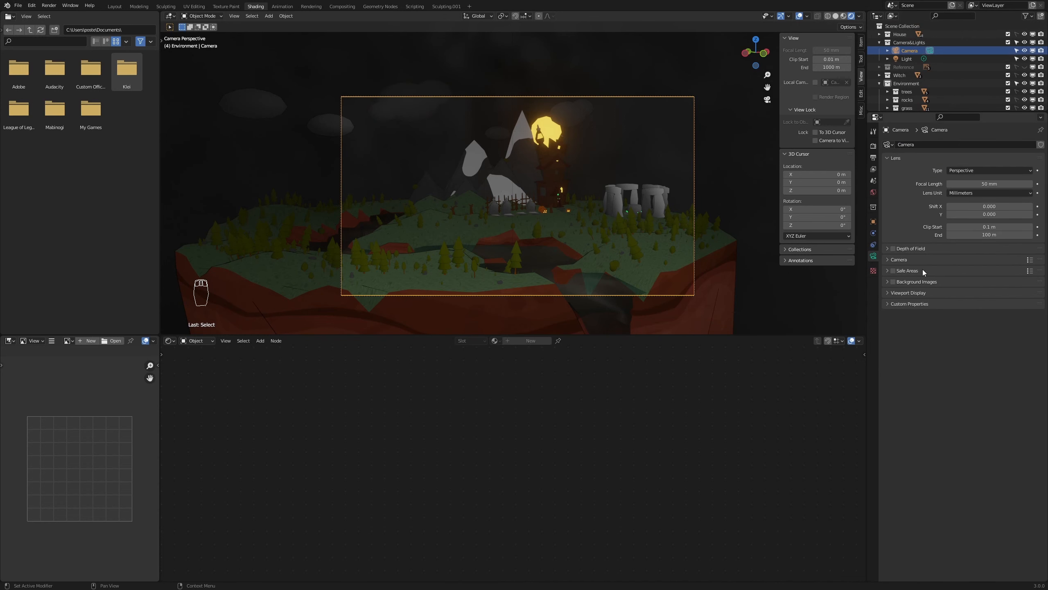
click(891, 293)
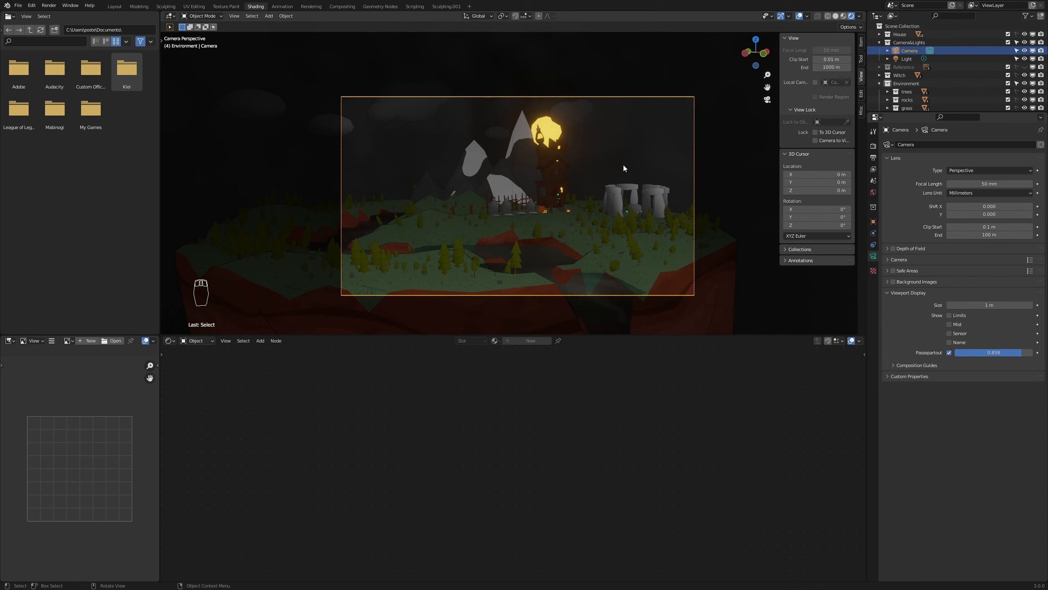
click(772, 304)
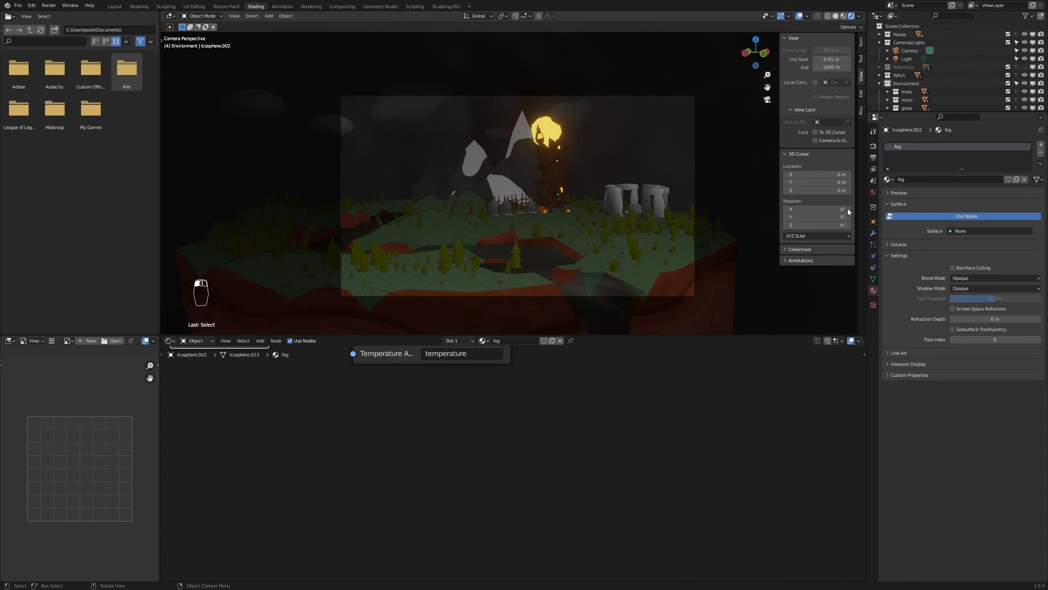
Step: Select the Light in the Camera&Lights collection and lower it about 9.6 m along the Z axis
click(906, 60)
scroll(551, 170, down, 5)
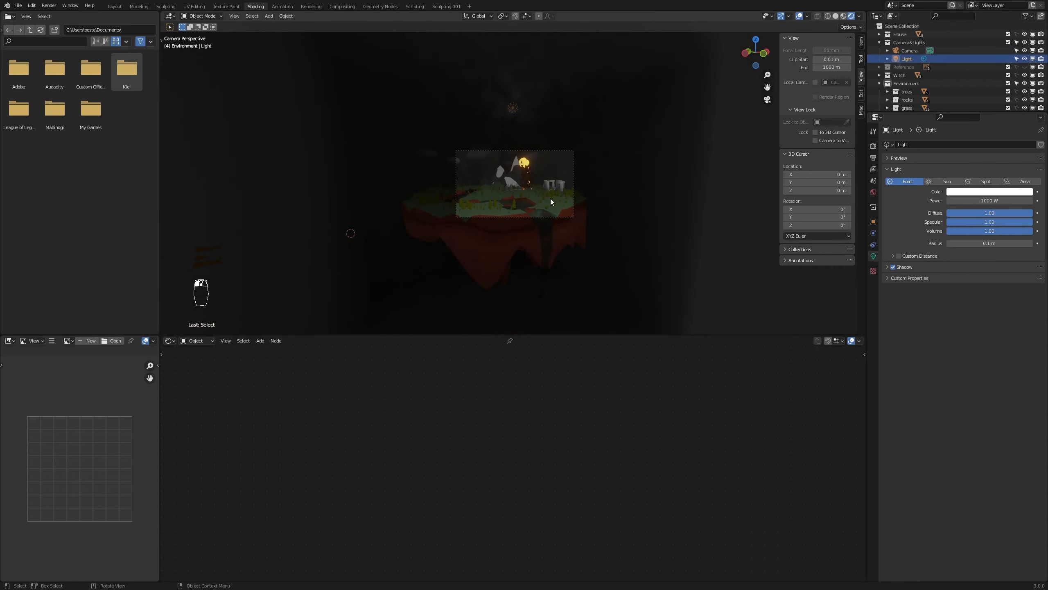
key(g)
key(z)
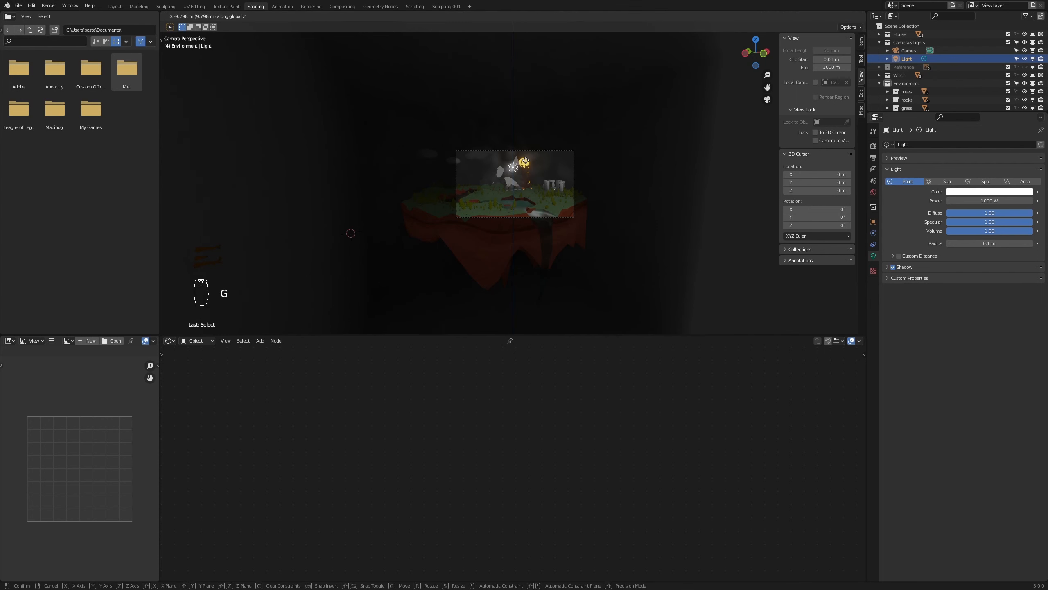
click(541, 167)
scroll(540, 167, up, 5)
scroll(543, 170, up, 3)
scroll(546, 175, down, 2)
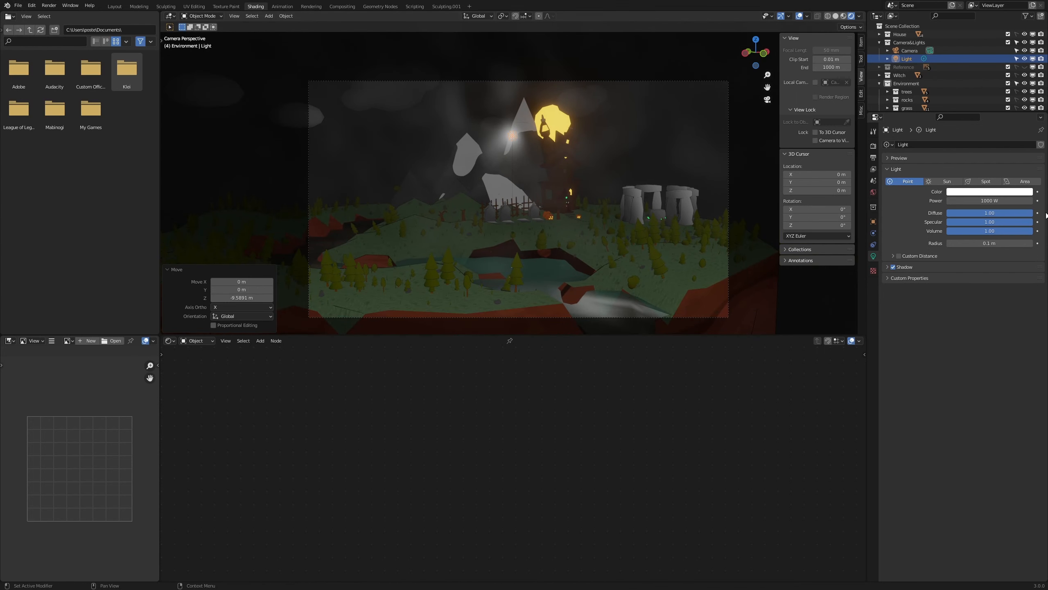
Step: Change the point light to an Area light and rotate it about -76.5° in the camera view
click(1025, 182)
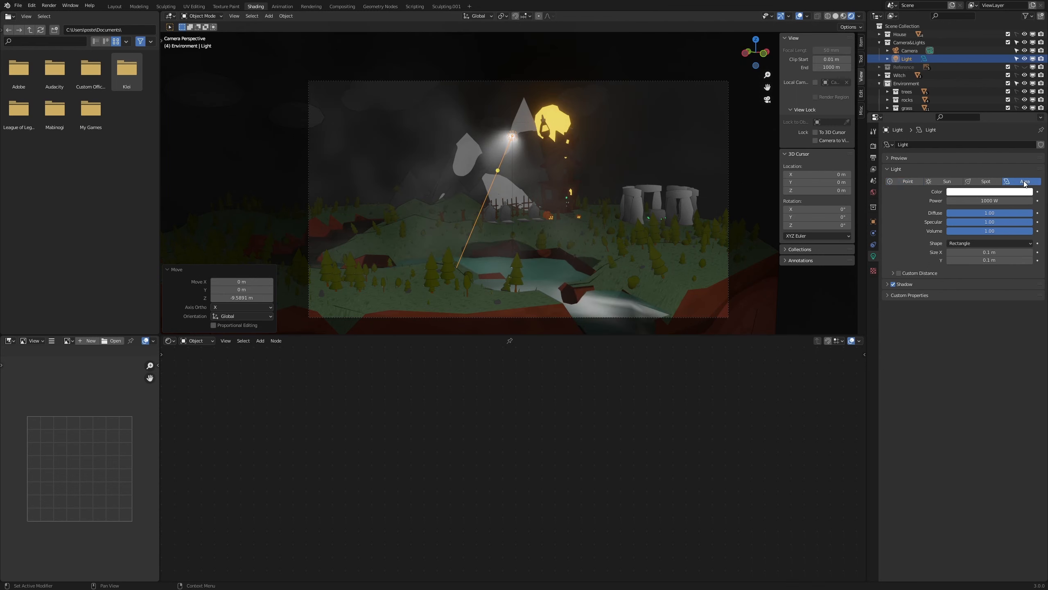
key(r)
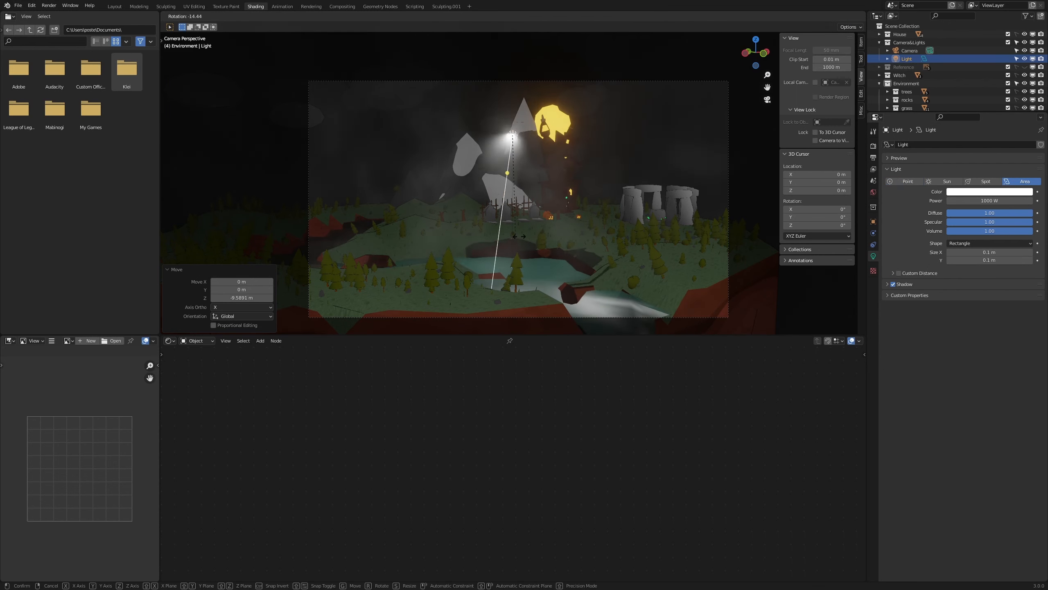
click(595, 176)
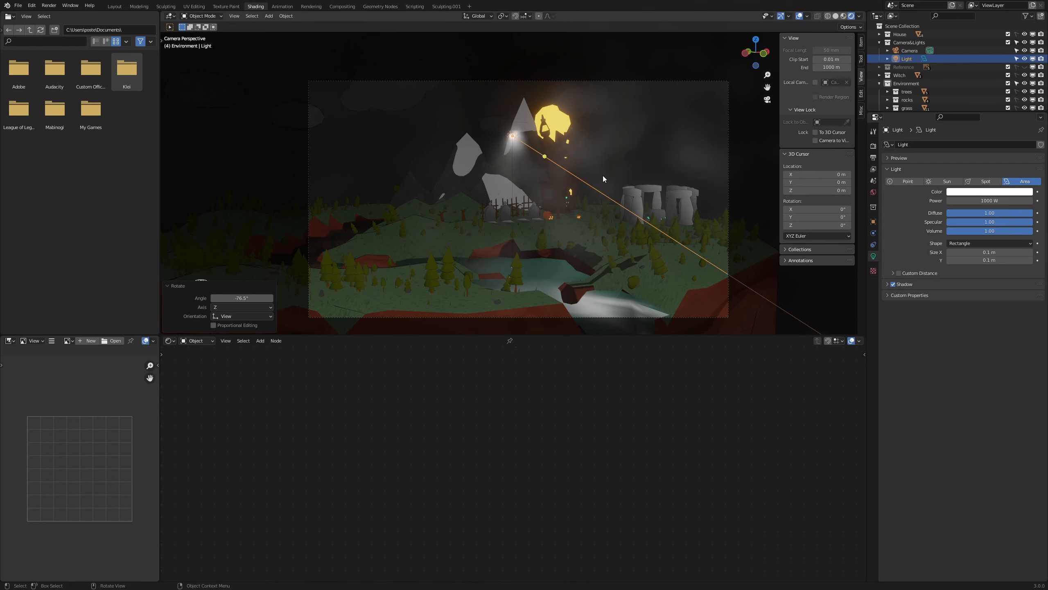
Step: From the top view, rotate the area light about -84.5° and move it to the island's western edge
key(KP_7)
scroll(667, 145, down, 5)
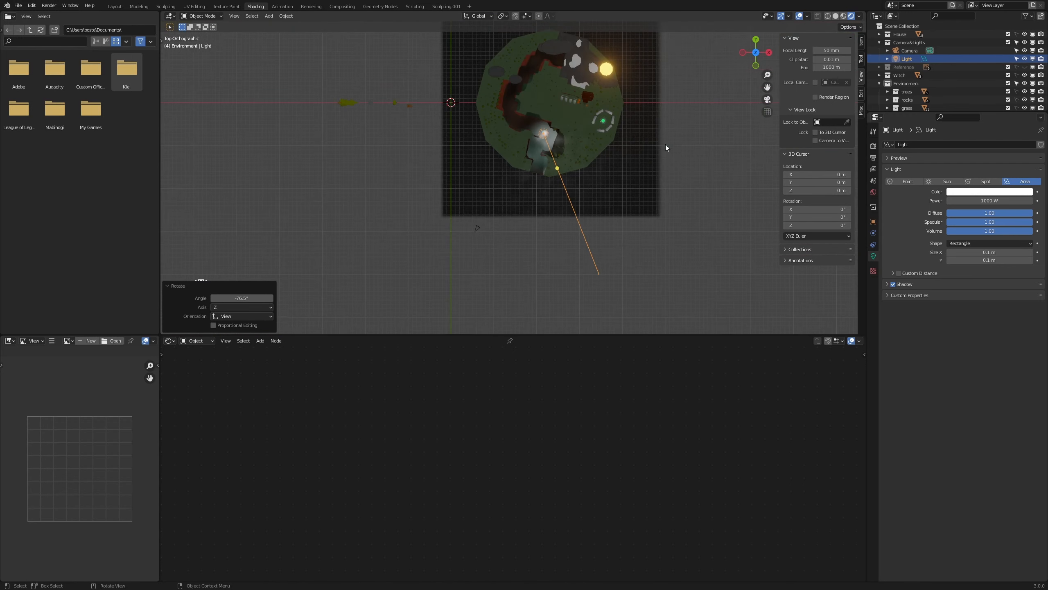
key(r)
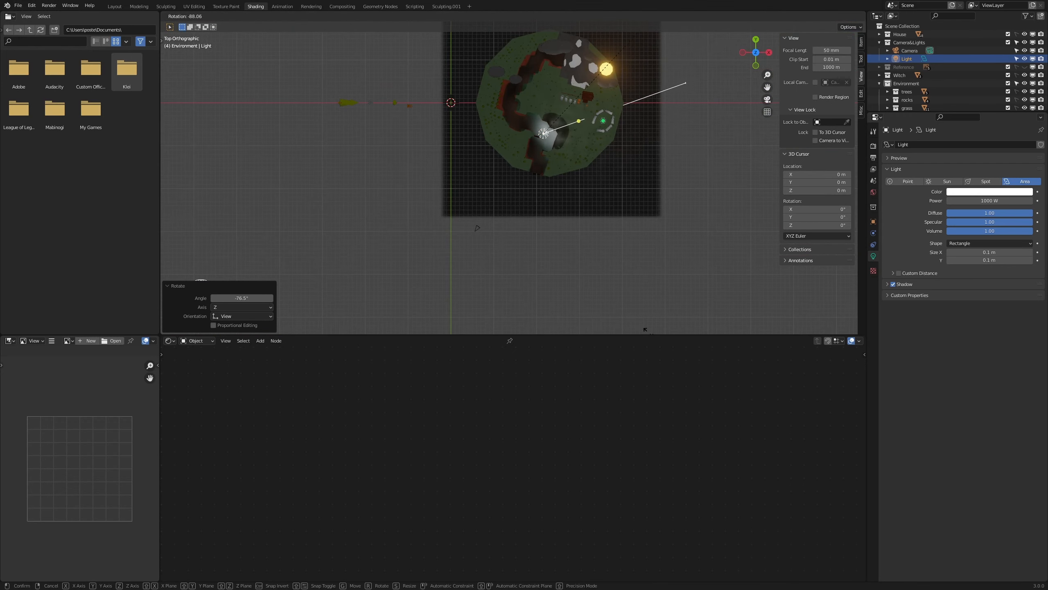
click(611, 58)
key(g)
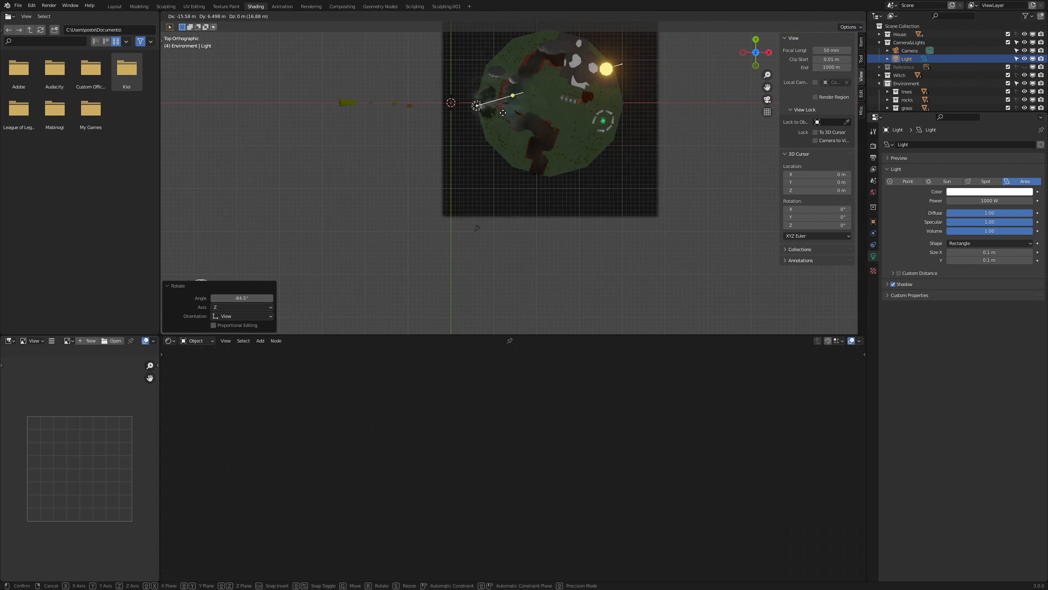
click(492, 105)
Step: Fine-tune the area light's rotation and position beside the island's southwest edge so it aims across the island's centre
key(r)
click(641, 130)
key(g)
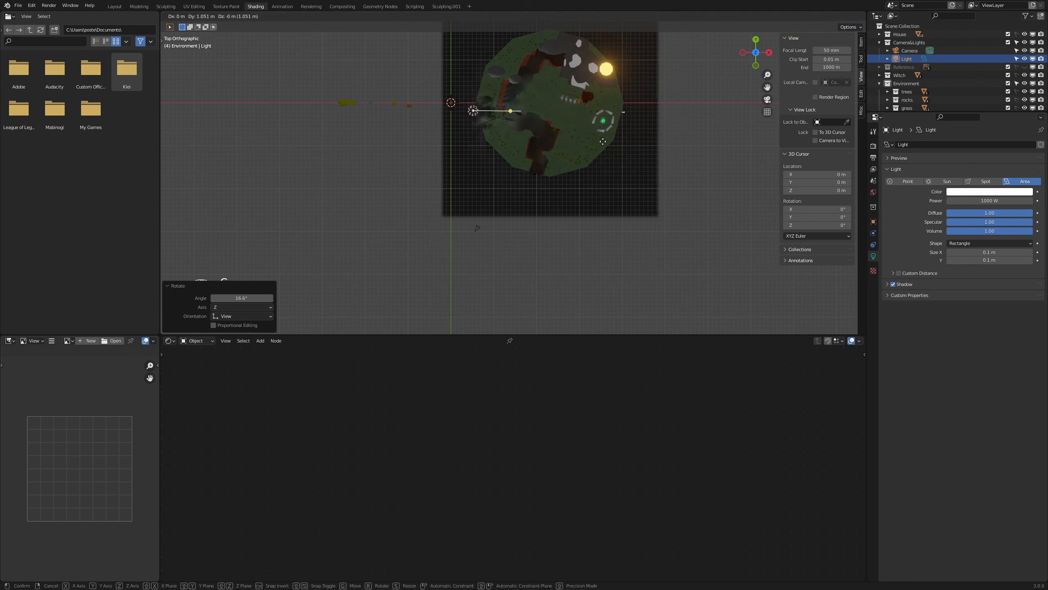
click(628, 131)
key(r)
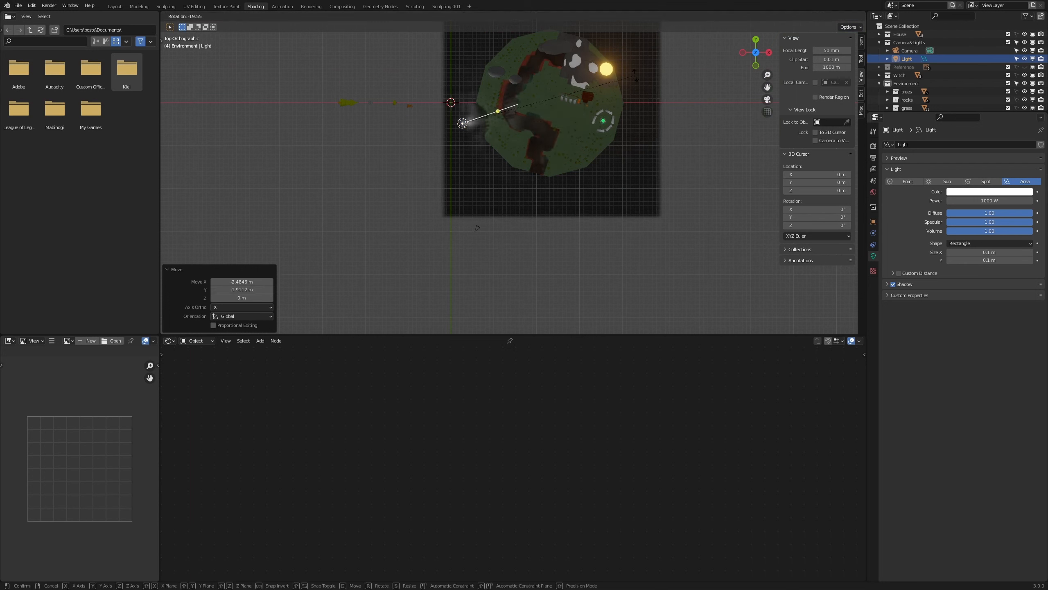
click(620, 57)
key(g)
click(605, 89)
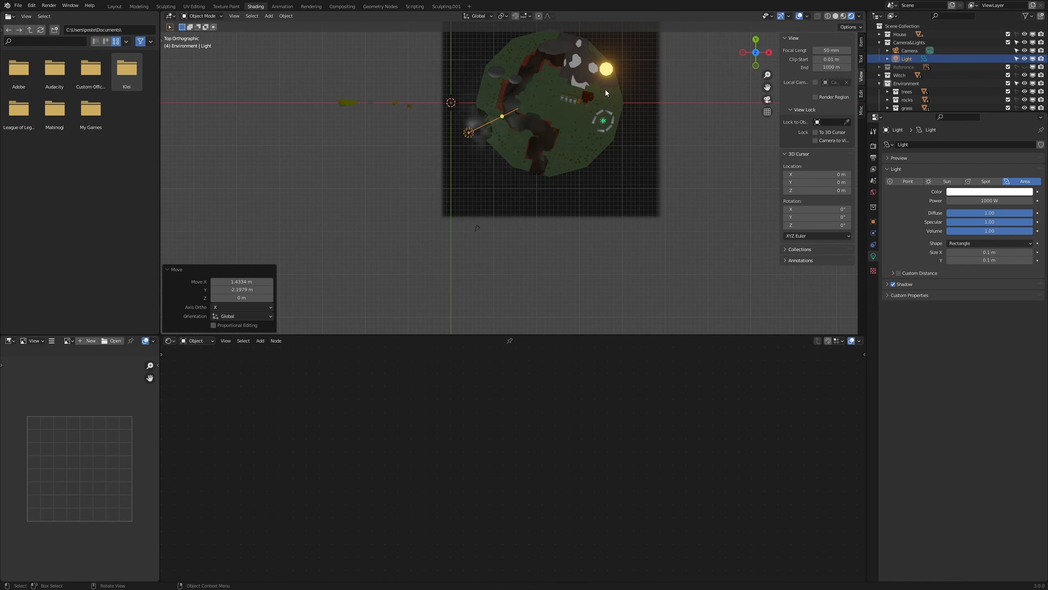
Step: Back in the camera view, raise the area light about 10.3 m along the Z axis
key(KP_0)
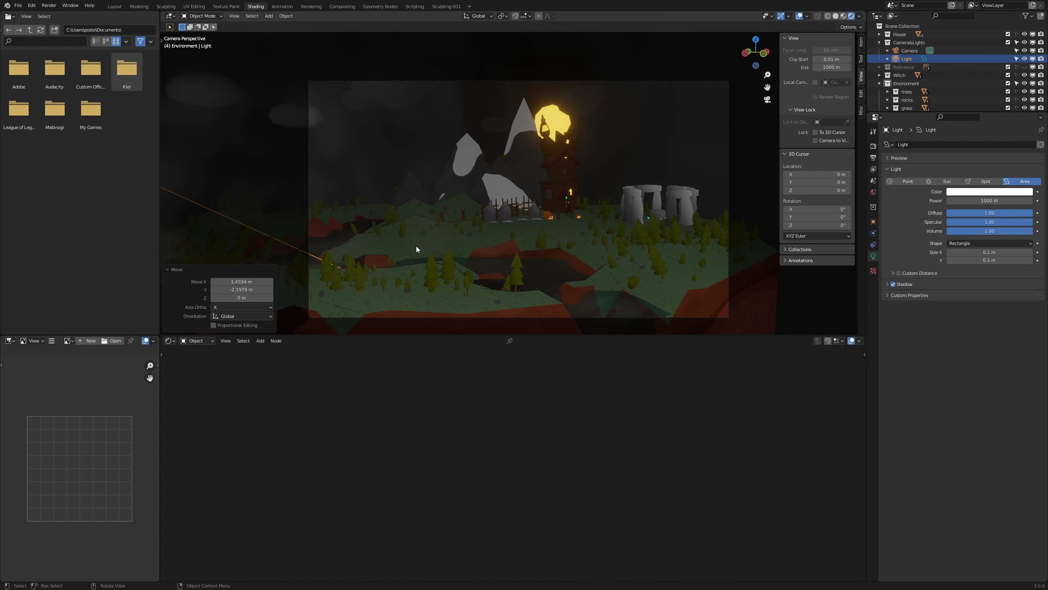
key(g)
key(z)
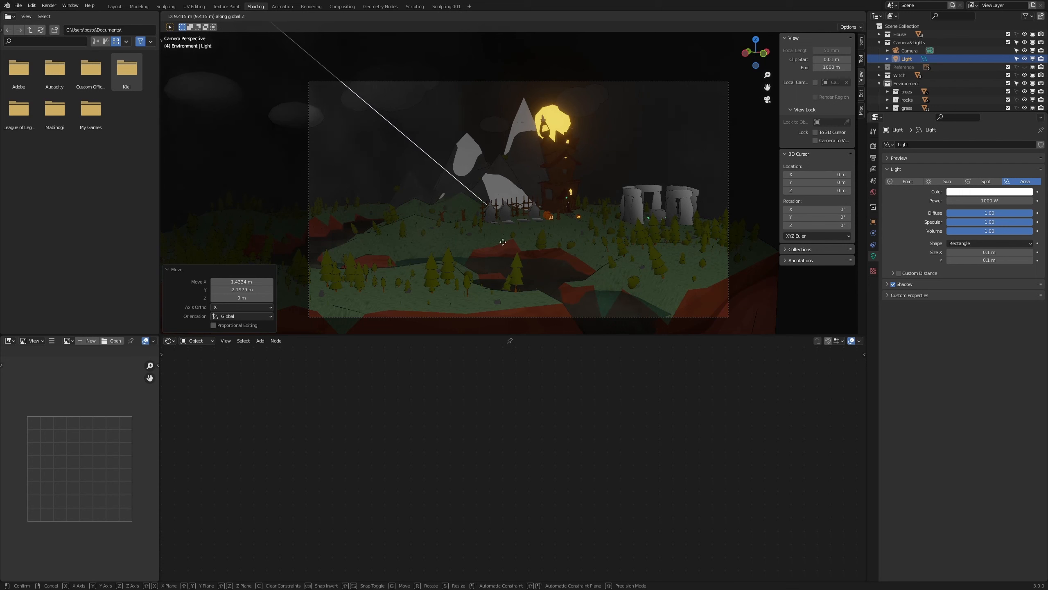
click(502, 241)
Step: Set the area light's power to 4000 W, colour it a darkened, fully saturated blue with hue 0.595, and expand its shadow settings
click(953, 200)
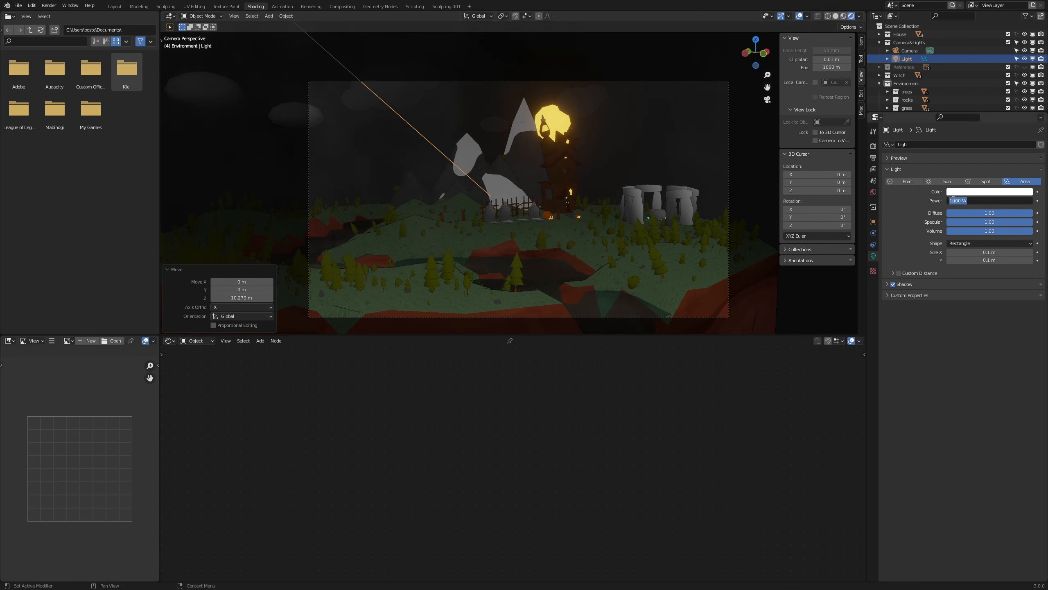
text(4)
key(Return)
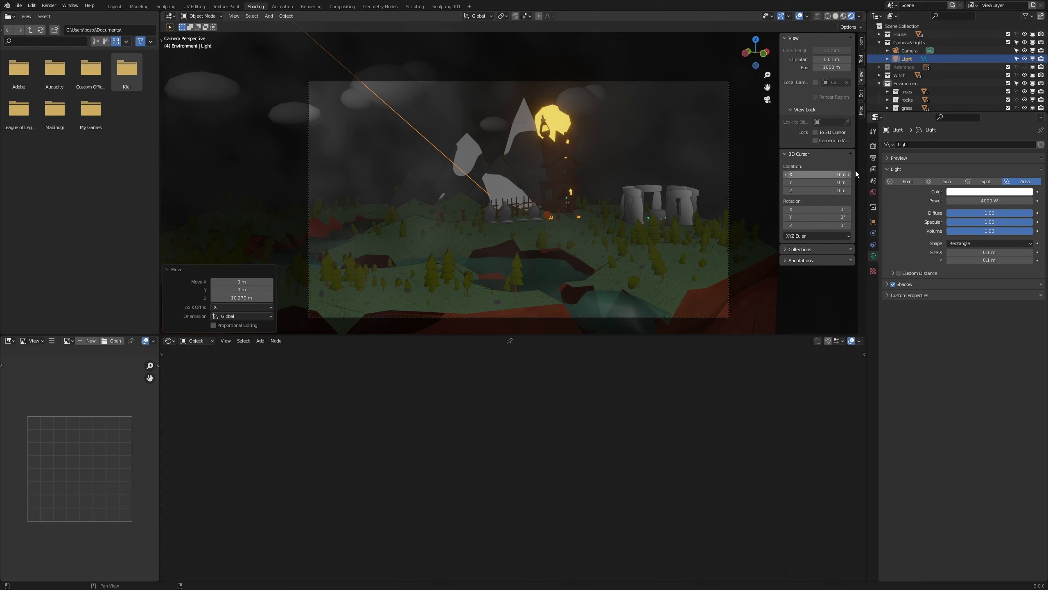
click(986, 192)
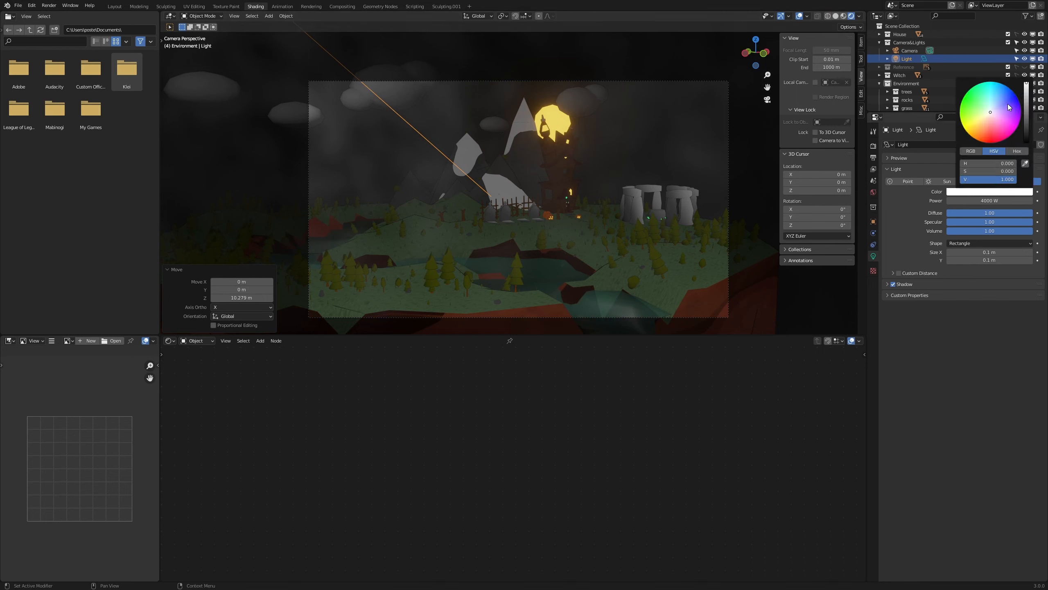
mouse_move(1008, 107)
mouse_down()
mouse_move(1014, 91)
mouse_move(1000, 83)
mouse_up()
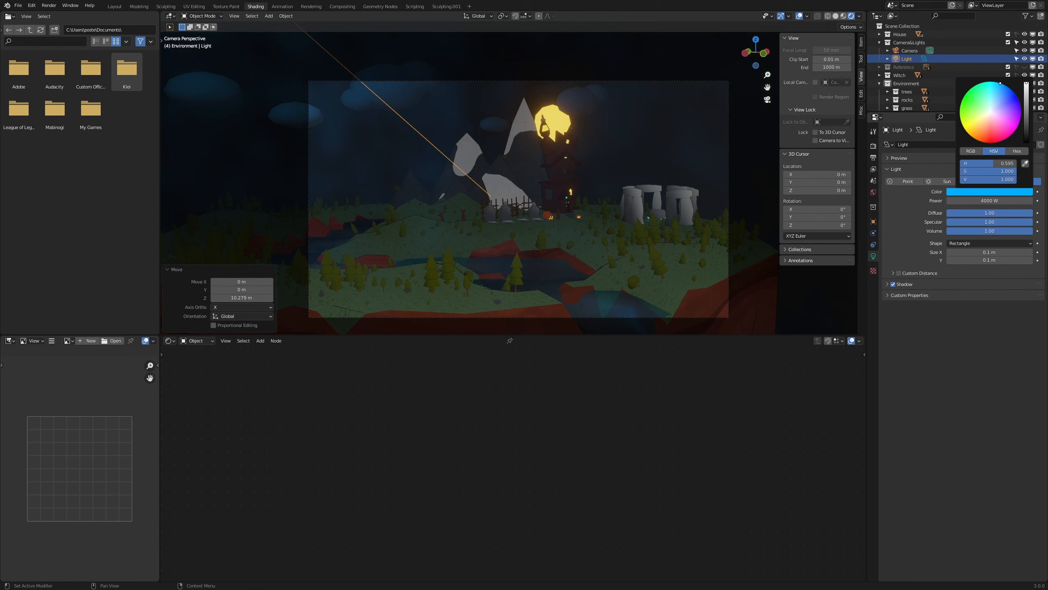
drag(1027, 95, 1027, 109)
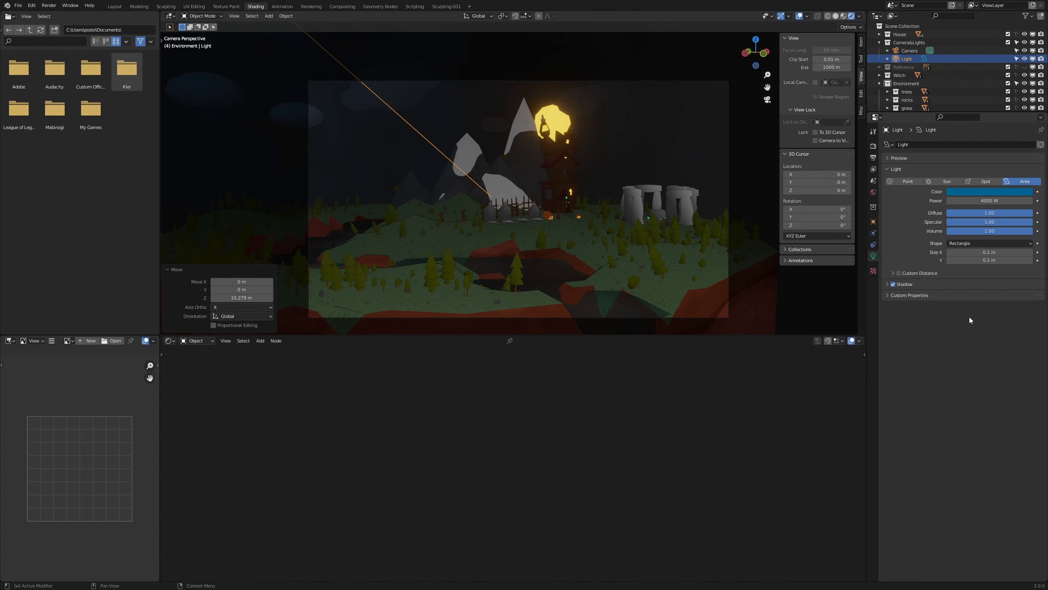
click(886, 283)
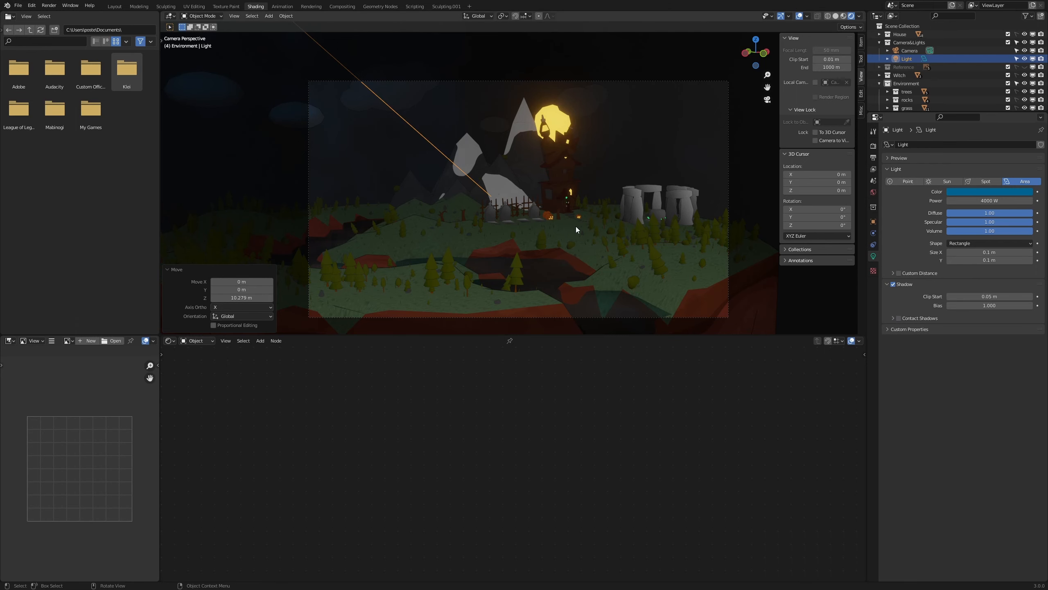
Step: Lower the blue area light along Z and shift it about 3.8 m along X toward the island
scroll(576, 226, down, 5)
middle_drag(566, 213, 544, 221)
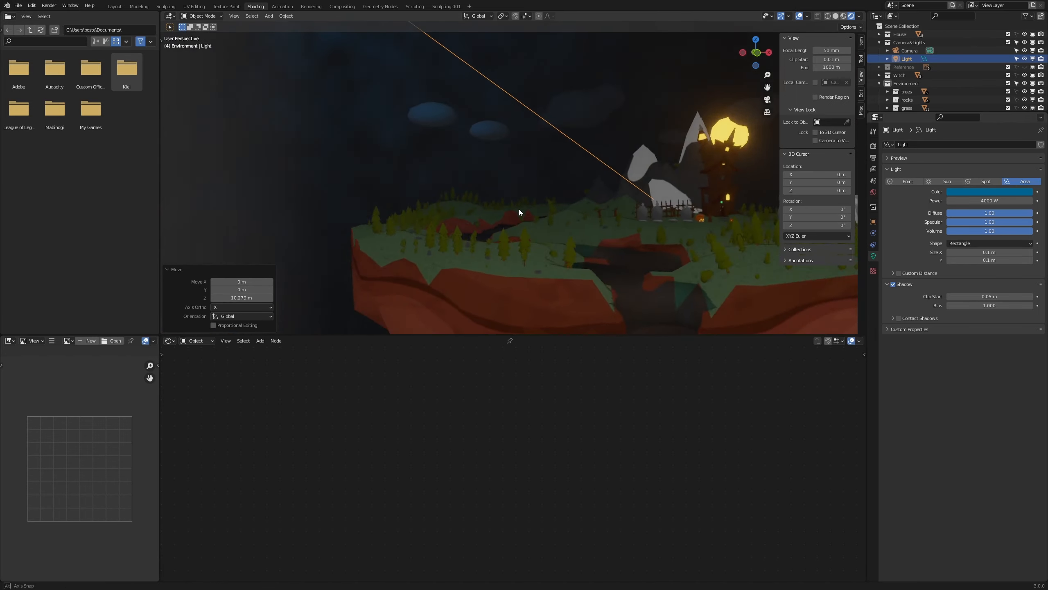
key(KP_0)
key(g)
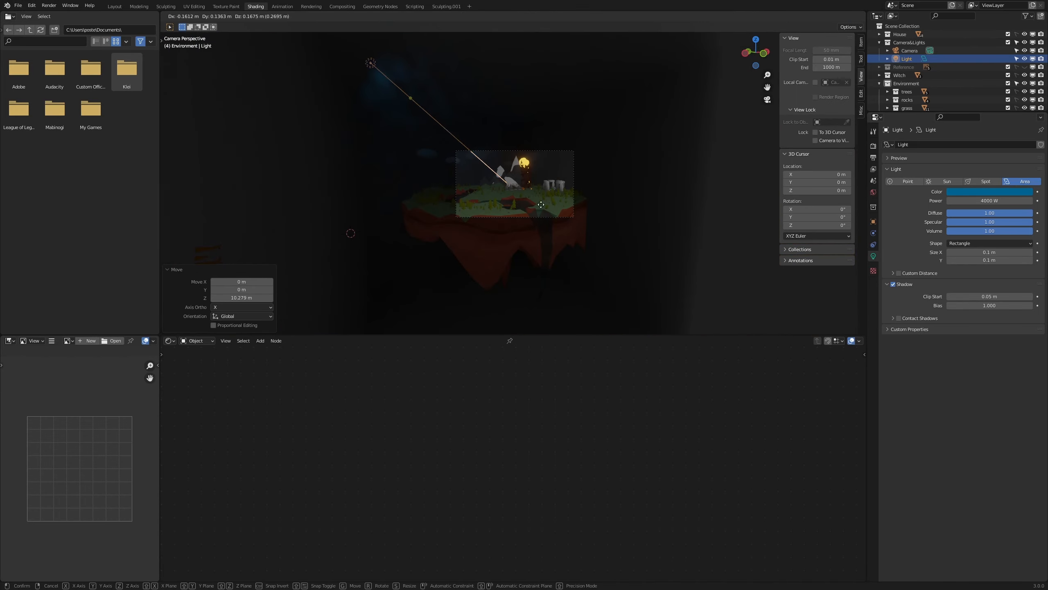
key(z)
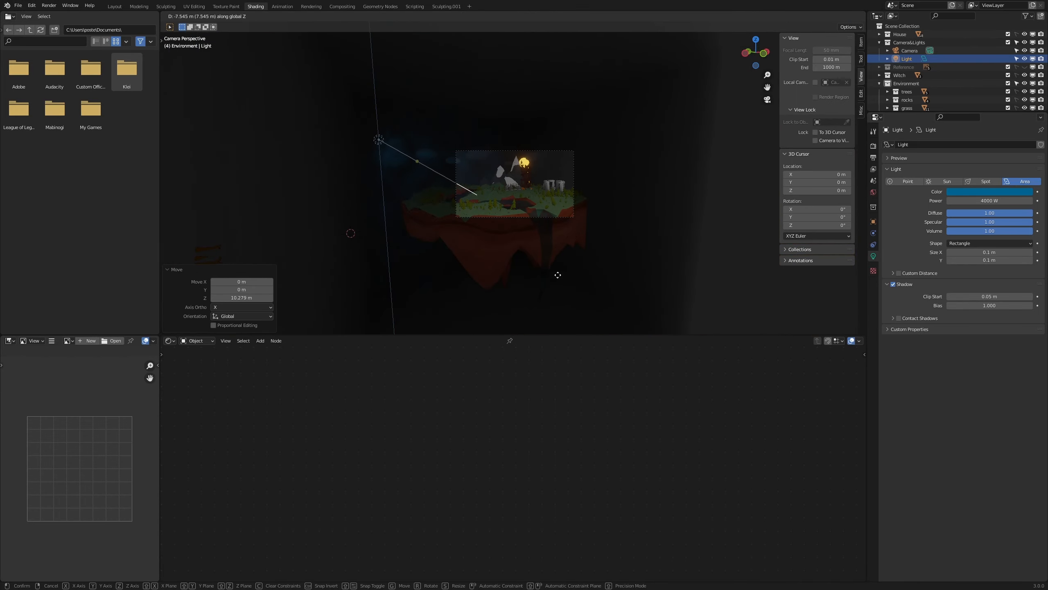
click(556, 249)
key(g)
key(x)
click(597, 245)
Step: Raise the blue area light along Z by about 1.5 m and again by about 4.1 m
key(g)
key(z)
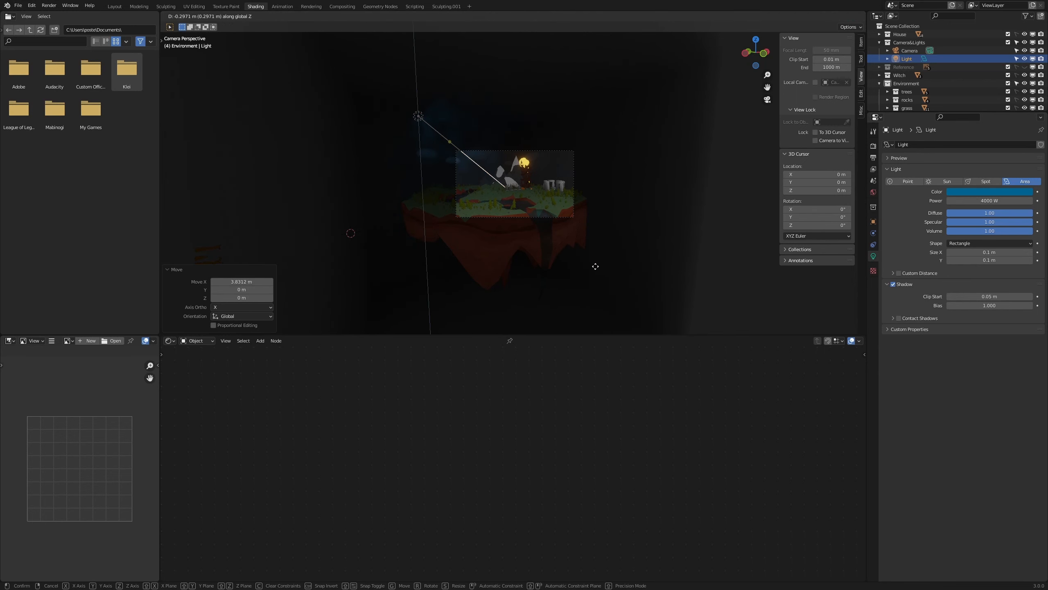
click(612, 233)
scroll(598, 231, up, 8)
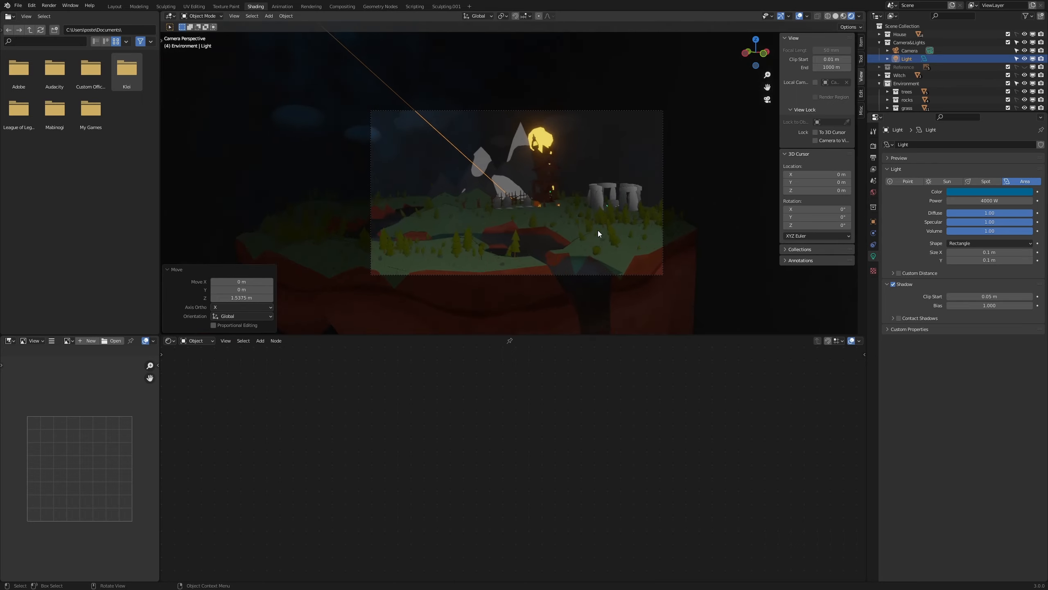
key(g)
key(z)
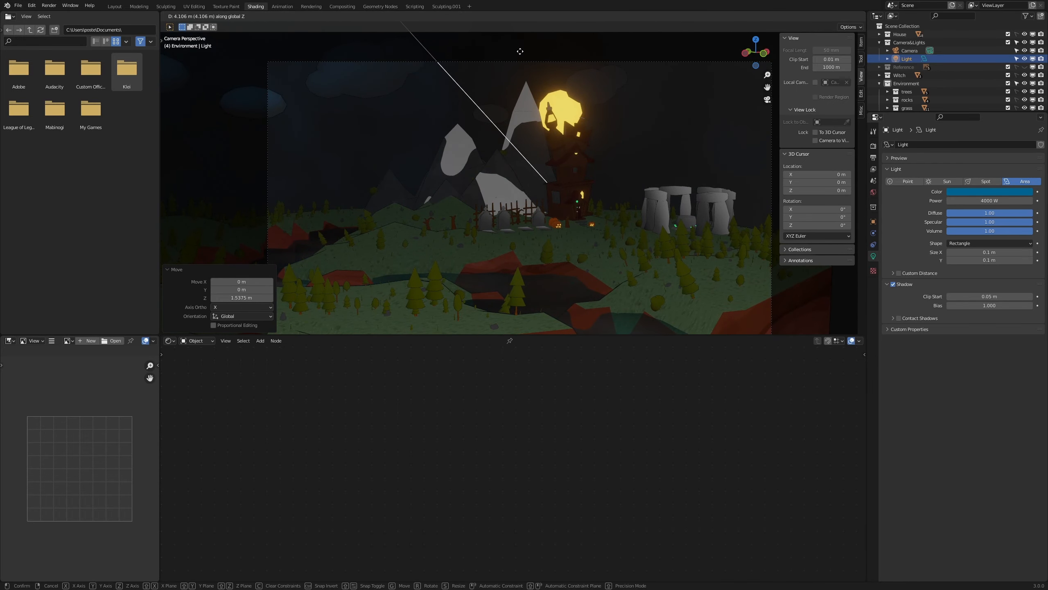
click(520, 51)
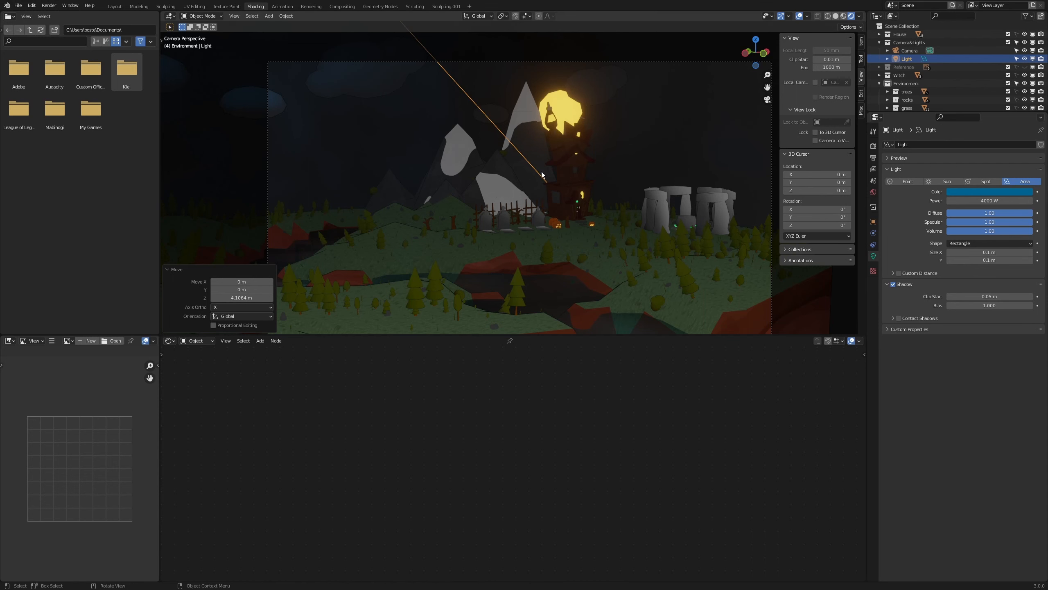
Step: Add a spot light to the scene and raise it about 27 m along the Z axis
scroll(552, 215, down, 5)
middle_drag(552, 216, 551, 233)
scroll(545, 232, down, 3)
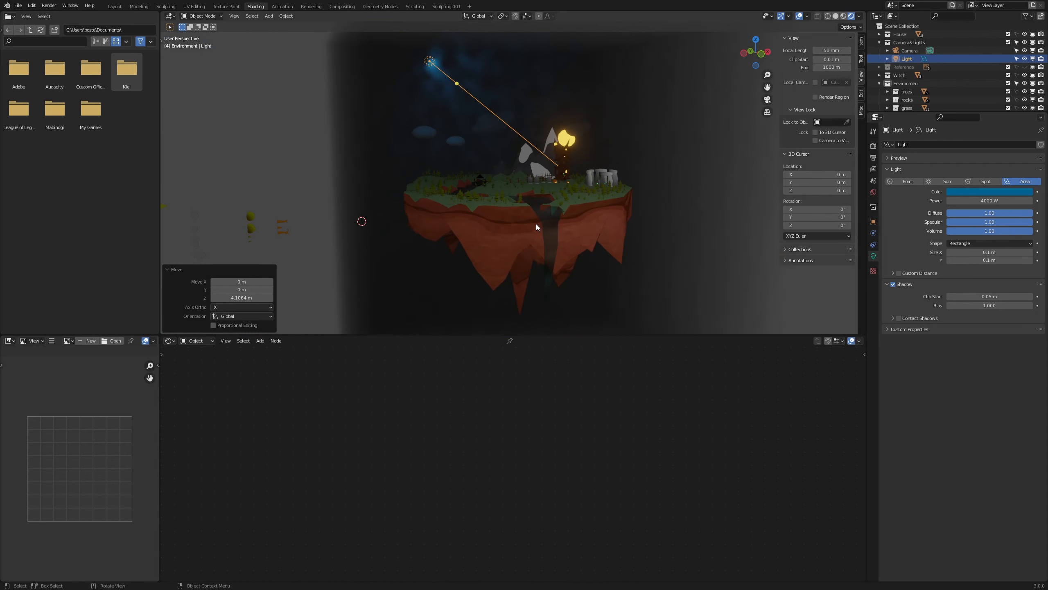
key(shift+a)
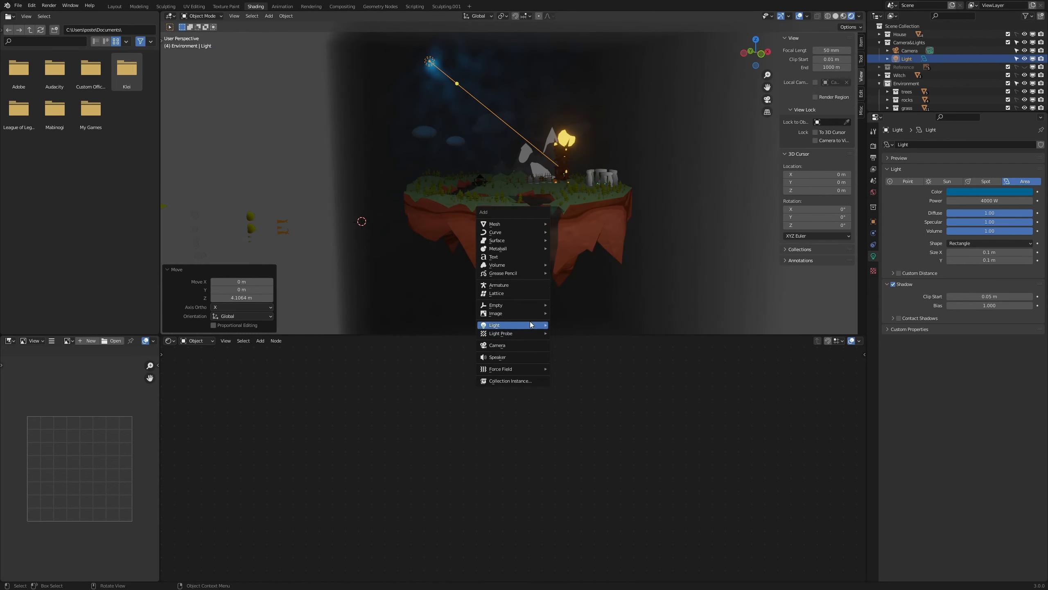
mouse_move(533, 325)
click(577, 344)
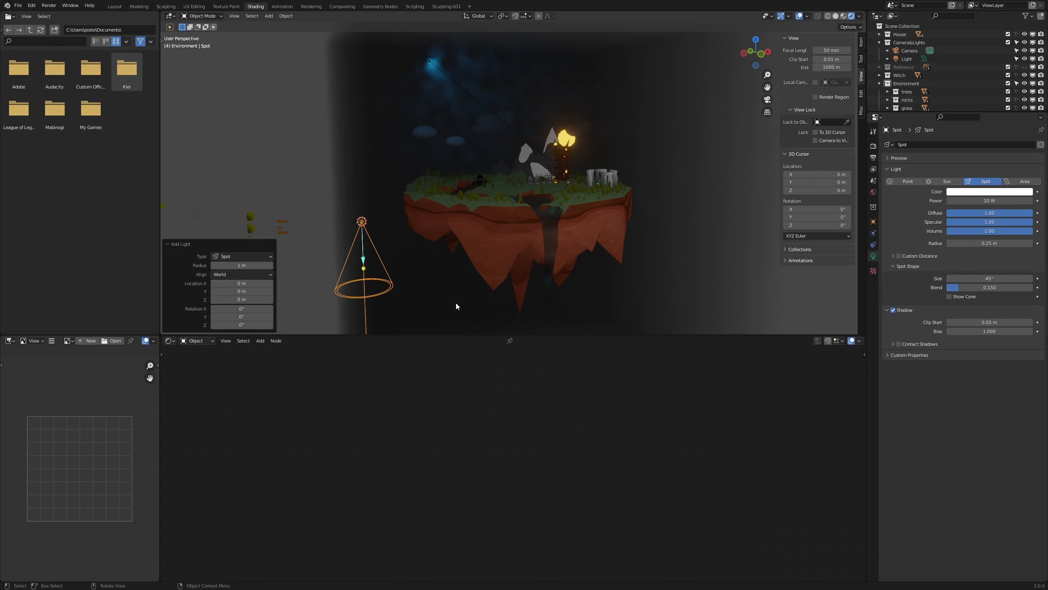
key(g)
key(z)
click(464, 112)
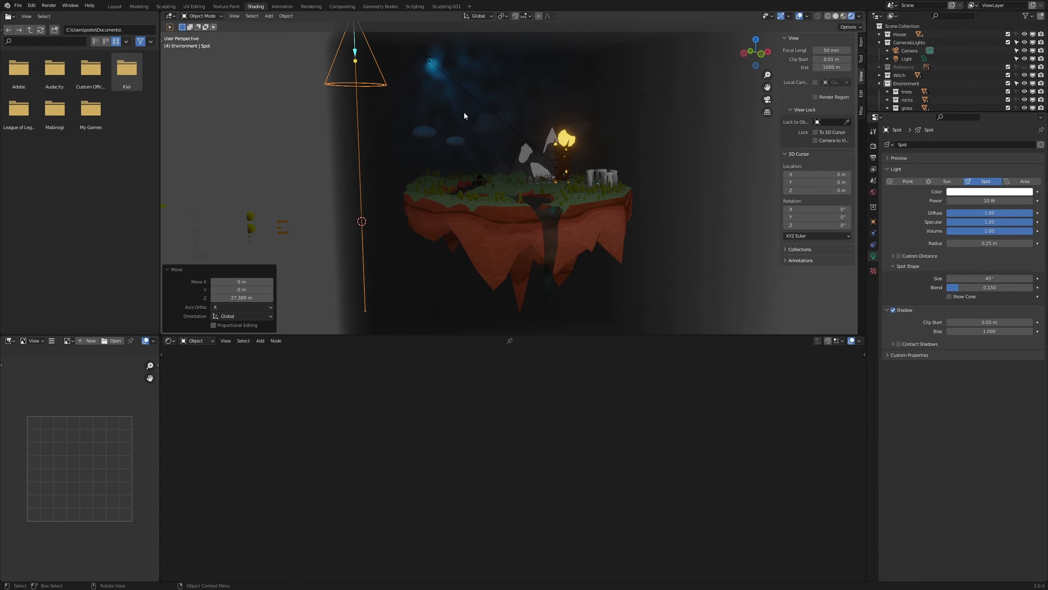
Step: Move the spot light about 31.2 m along X and -6.4 m along Y to beside the stone circle, and lower it along Z
key(KP_7)
key(g)
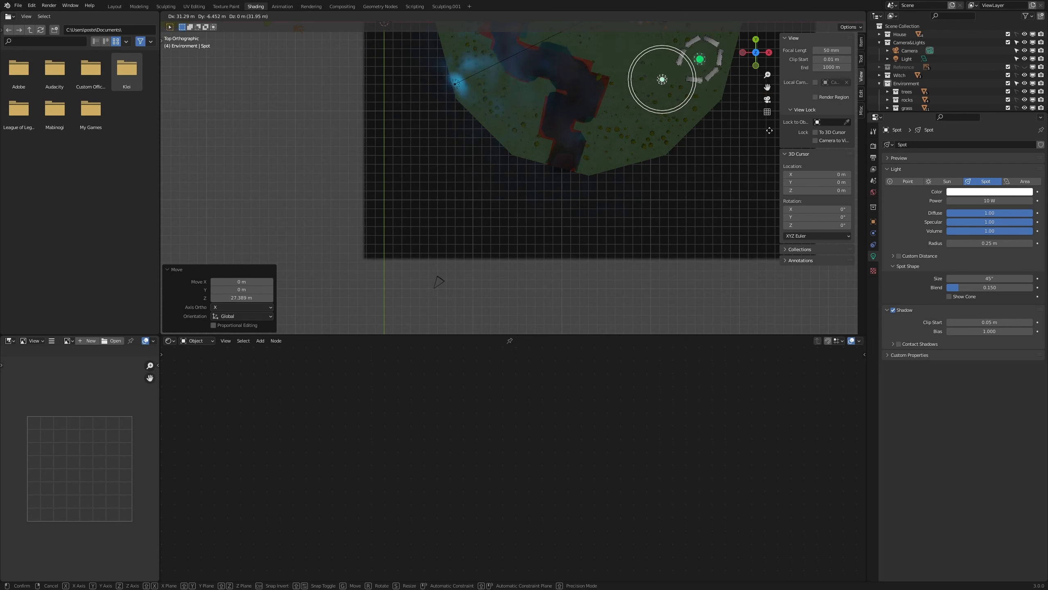
click(748, 125)
middle_drag(652, 195, 733, 137)
middle_drag(616, 157, 544, 145)
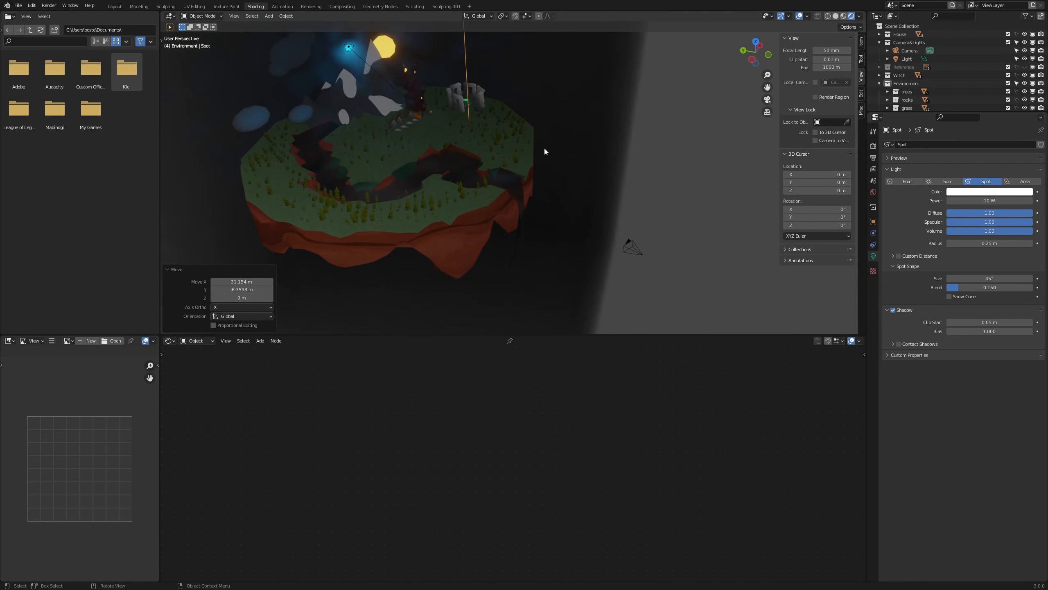
key(KP_0)
key(g)
key(z)
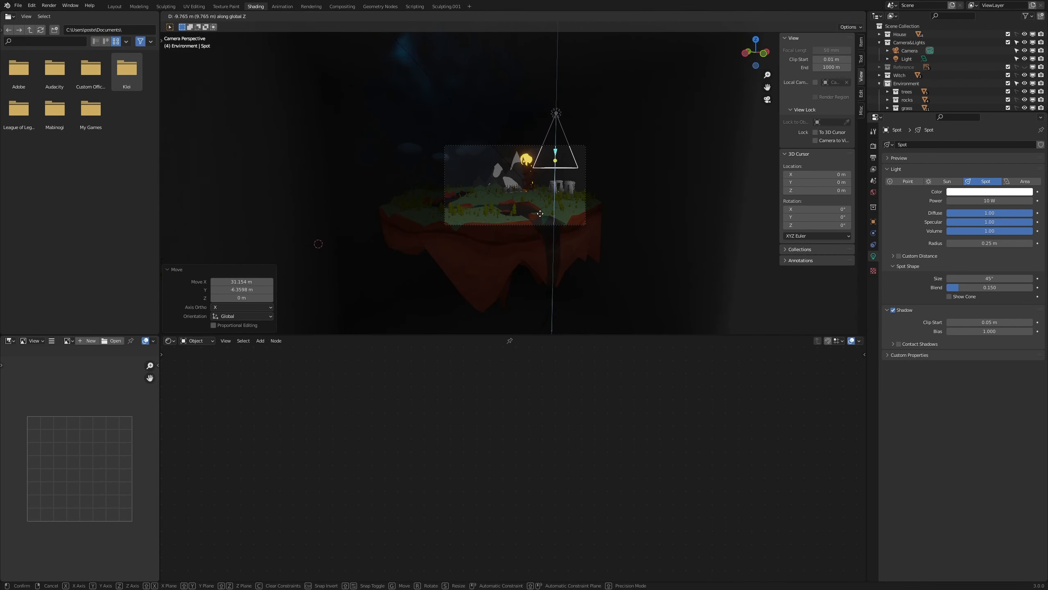
click(564, 228)
middle_drag(565, 229, 486, 177)
scroll(441, 202, up, 2)
key(r)
click(354, 154)
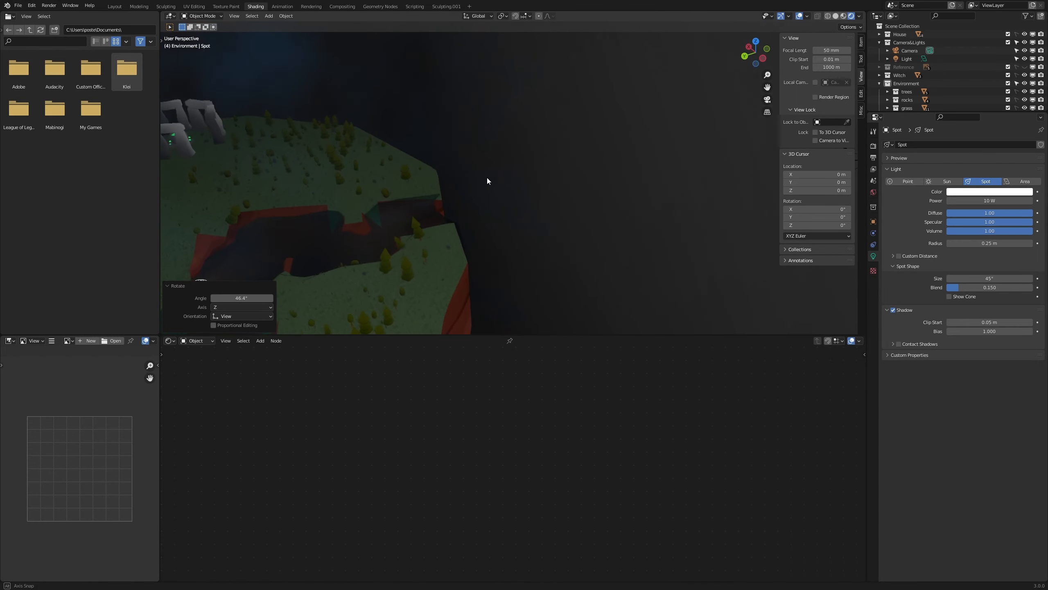
key(ctrl+z)
Step: Rotate the spot light about -46.3° in a side view and about 79° from above, aiming it across the island
key(KP_7)
scroll(642, 188, down, 6)
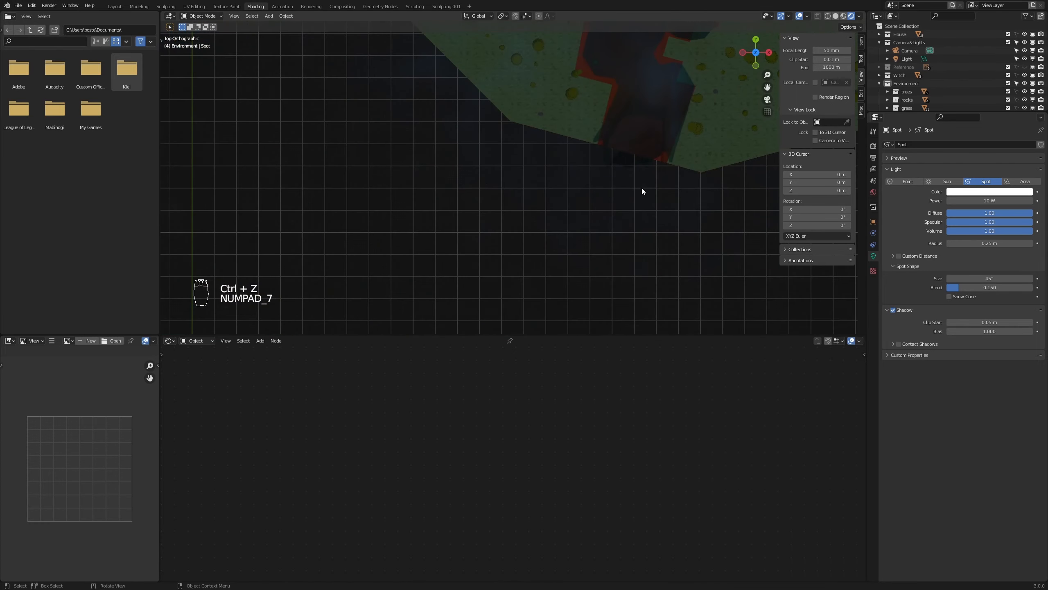
middle_drag(628, 174, 536, 246)
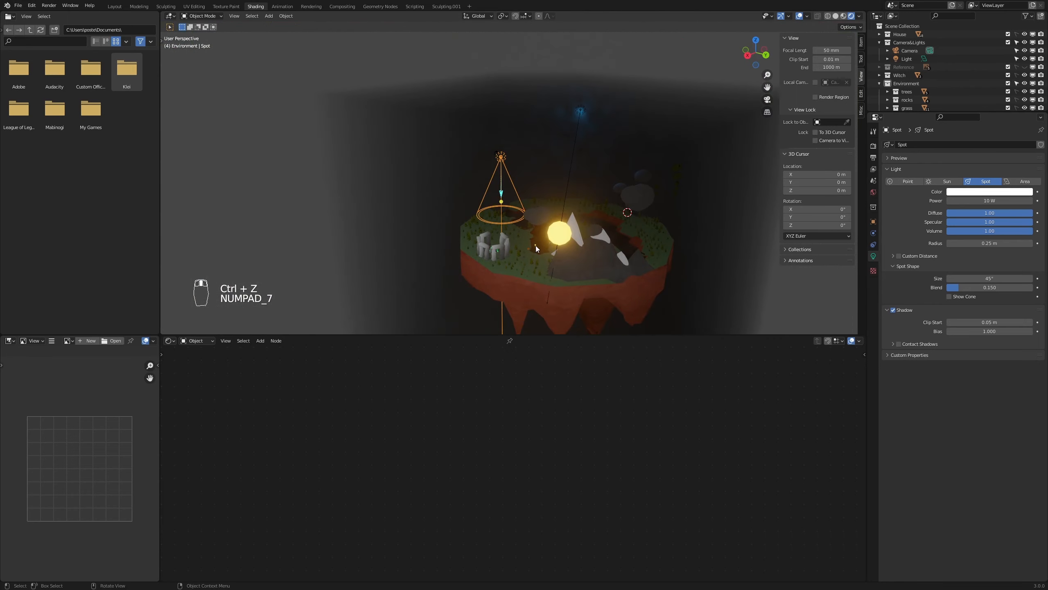
key(r)
click(639, 239)
middle_drag(639, 239, 702, 181)
key(r)
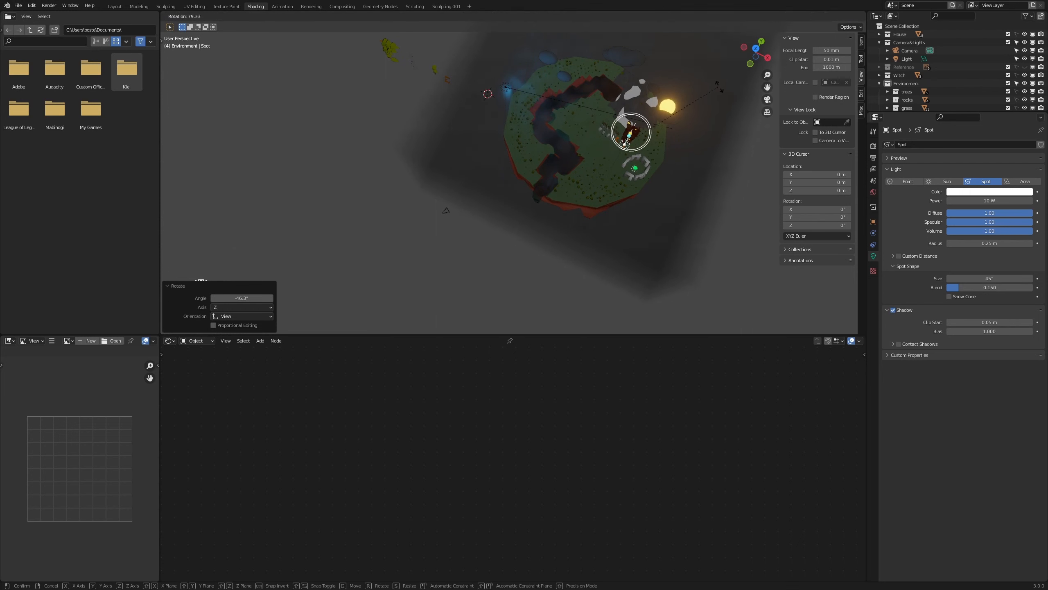
click(721, 89)
Step: Shift the spot light toward the island's front edge, tilt it about -11°, and move it outward while raising it about 2.3 m
key(g)
click(663, 175)
middle_drag(663, 175, 607, 120)
key(r)
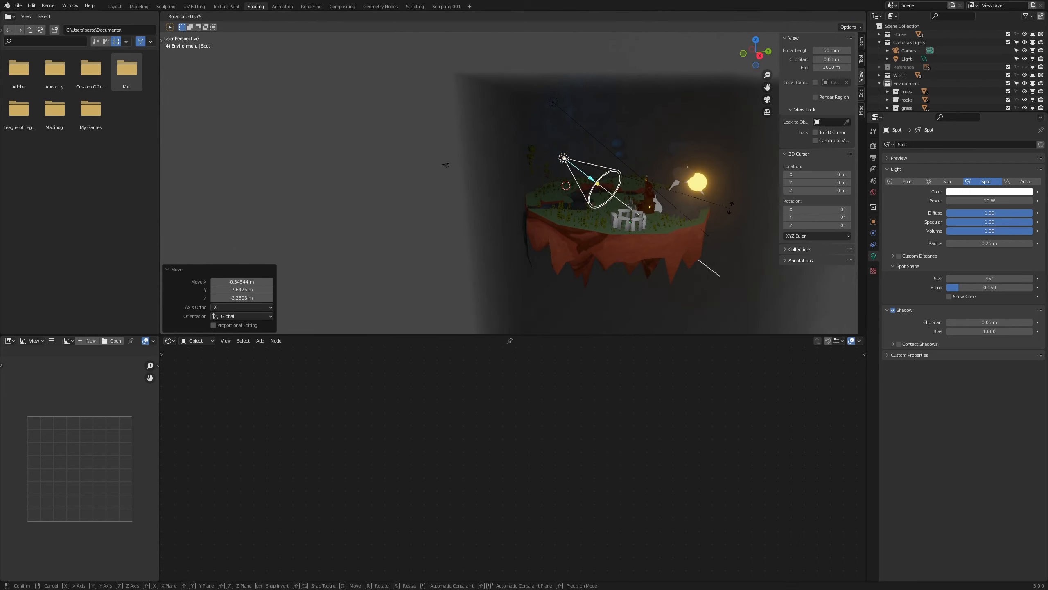
click(714, 188)
key(g)
click(677, 174)
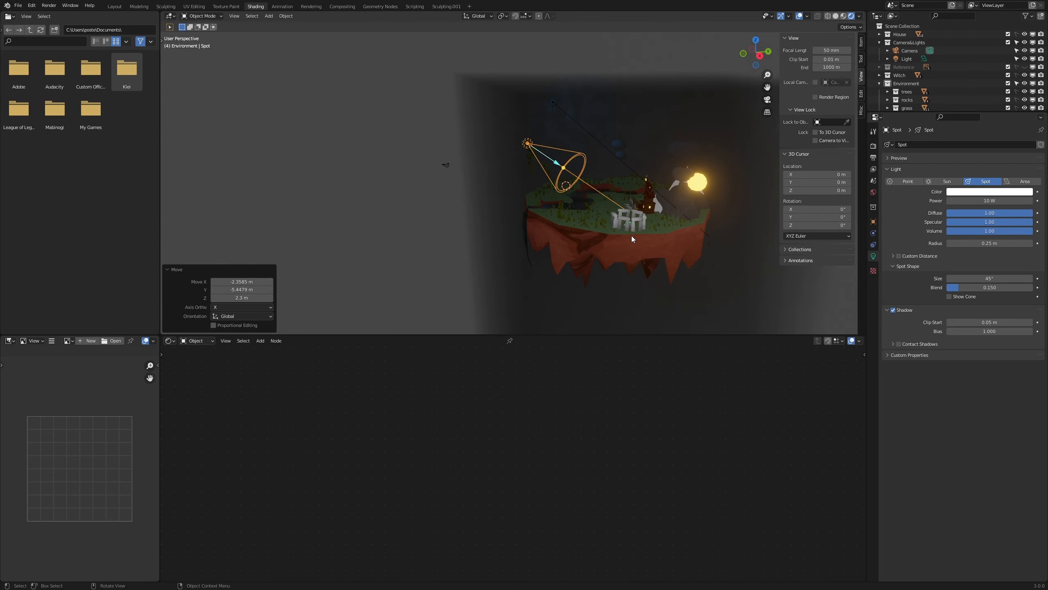
Step: Rotate the spot light about 5.2° in the top view and return to the camera view
middle_drag(631, 236, 722, 267)
scroll(697, 256, up, 4)
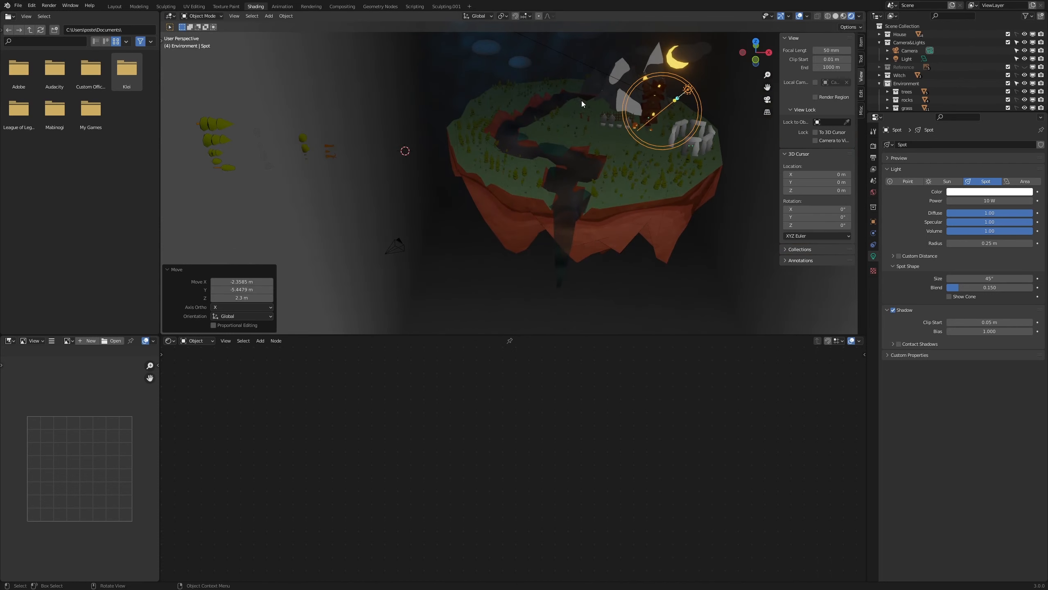
key(KP_7)
key(r)
click(654, 89)
key(KP_0)
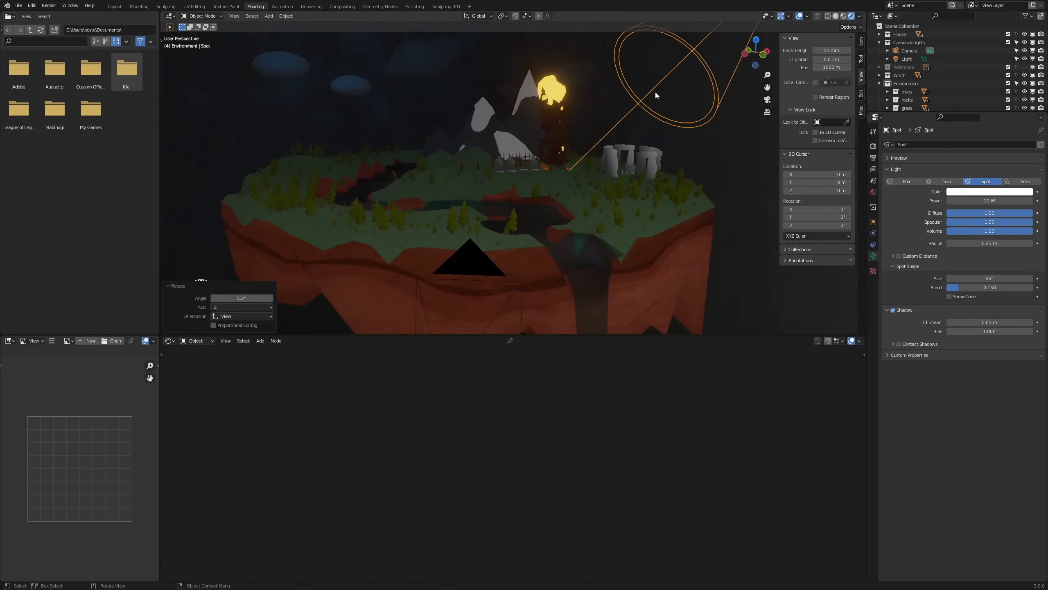
scroll(522, 213, up, 1)
Step: Select the terrain and bring up the shader nodes of its pasture material
click(458, 301)
click(458, 300)
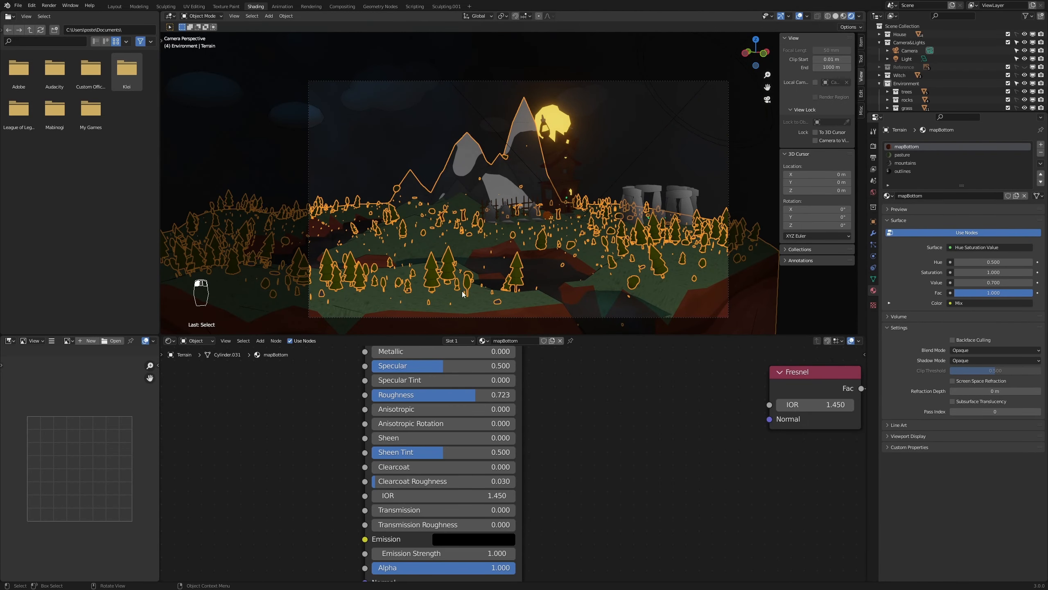
scroll(745, 412, down, 3)
scroll(591, 501, down, 2)
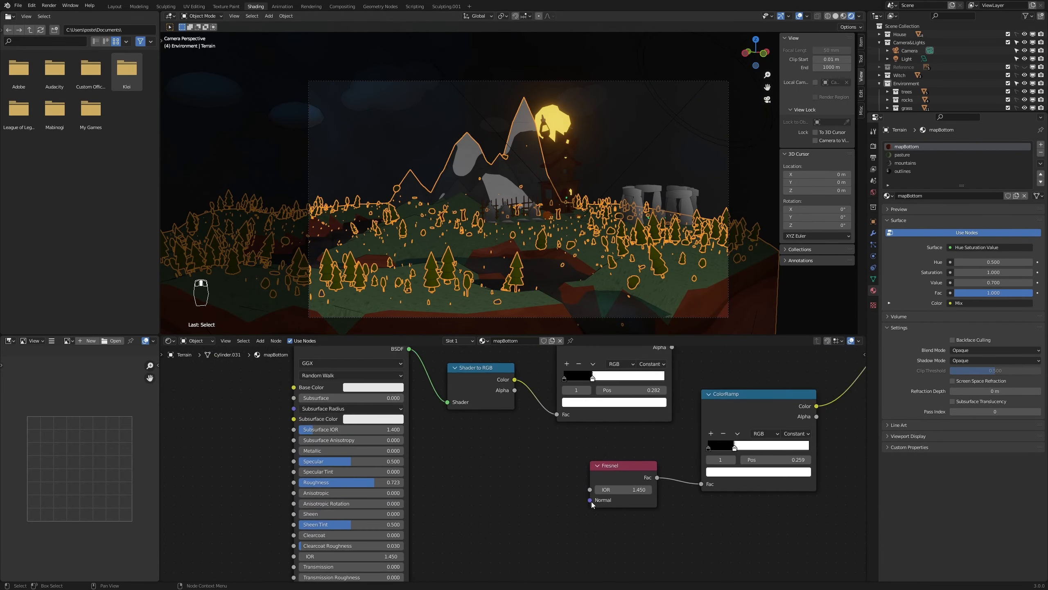
click(901, 156)
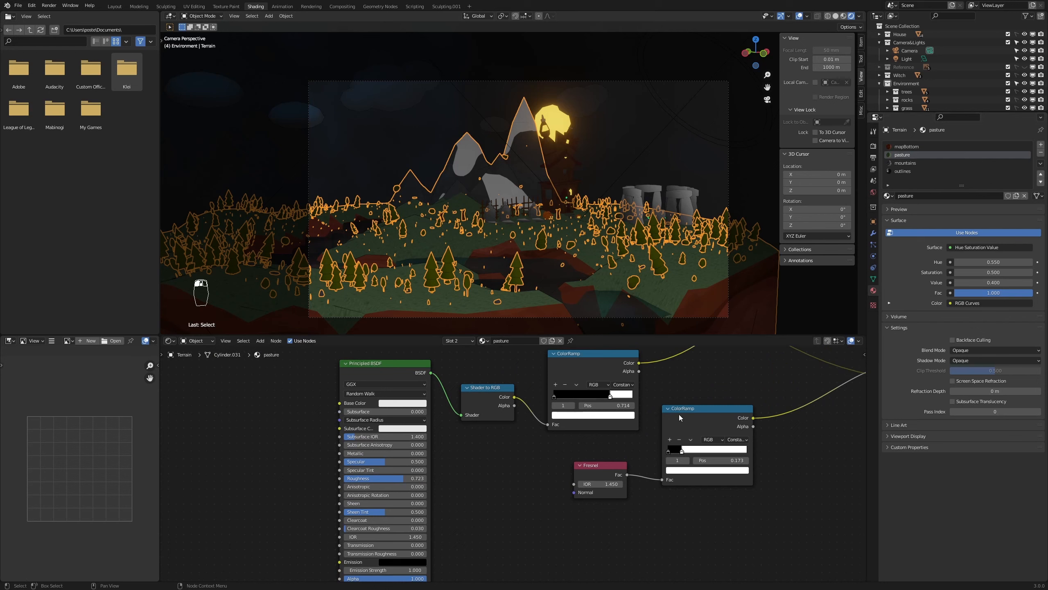
middle_drag(687, 372, 662, 505)
scroll(663, 502, up, 1)
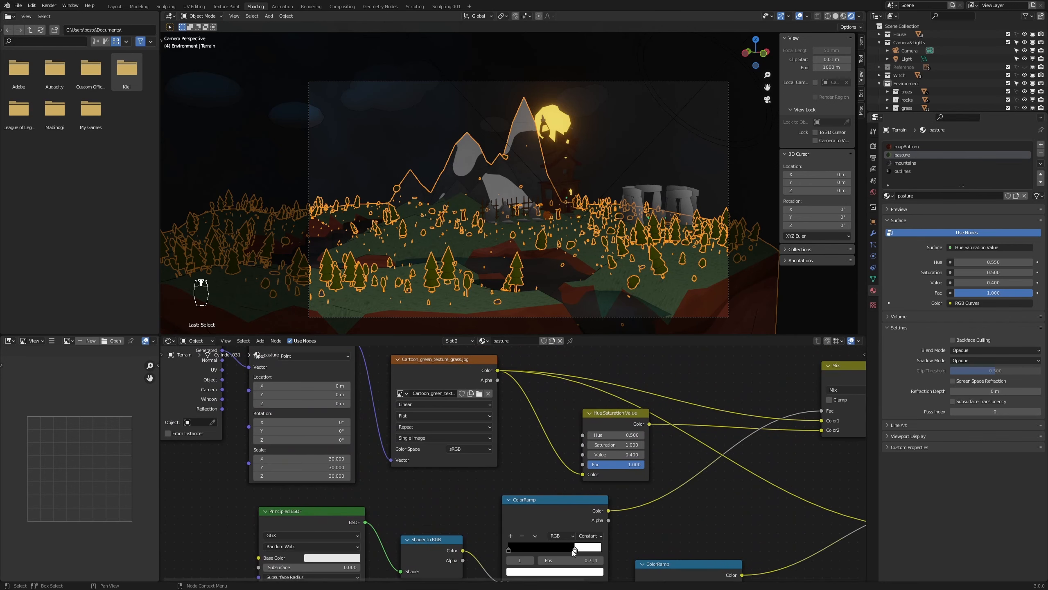
Step: Move the white stop of the ColorRamp after Shader to RGB to 0.073 and set the Hue Saturation Value node's value to 0.4
drag(569, 549, 507, 545)
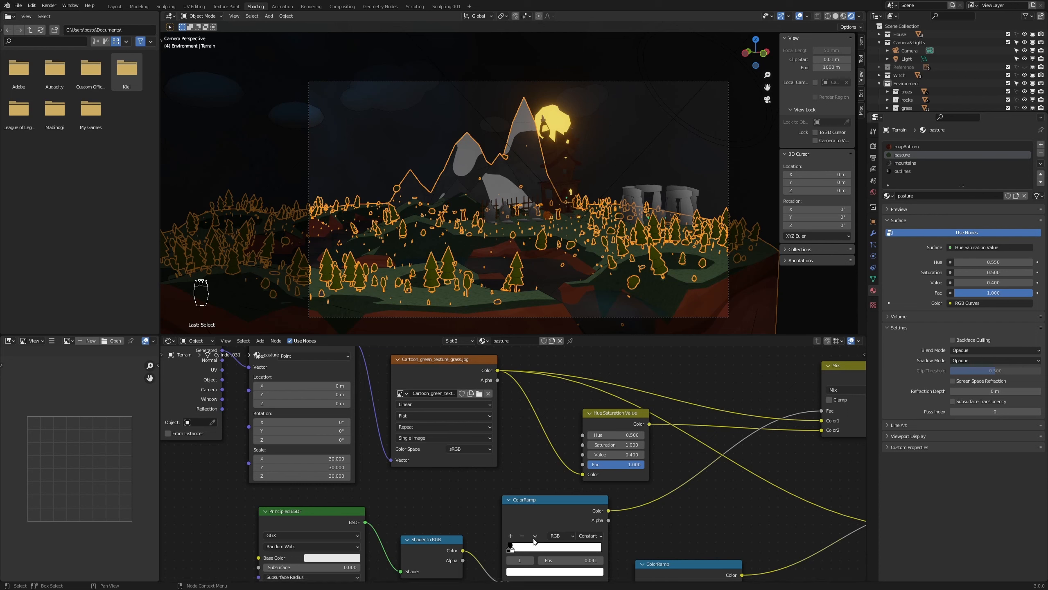
drag(514, 550, 518, 552)
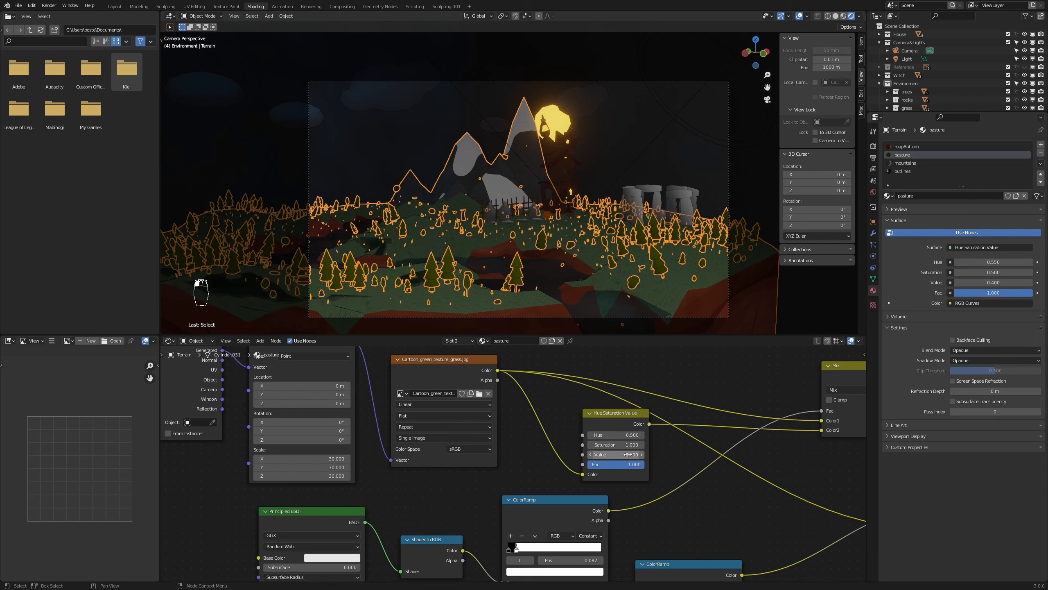
drag(516, 549, 514, 549)
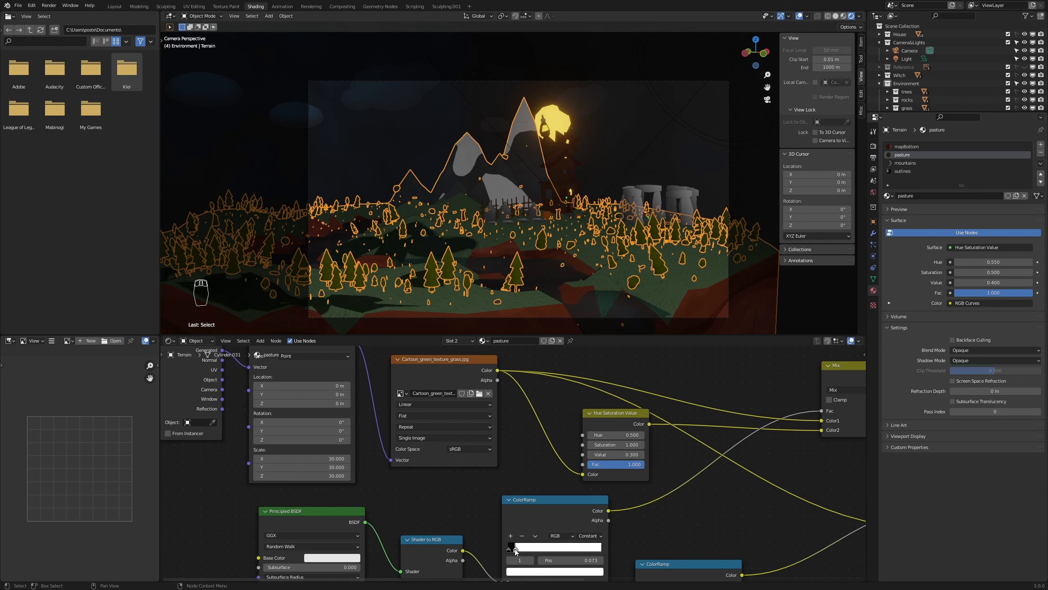
click(641, 456)
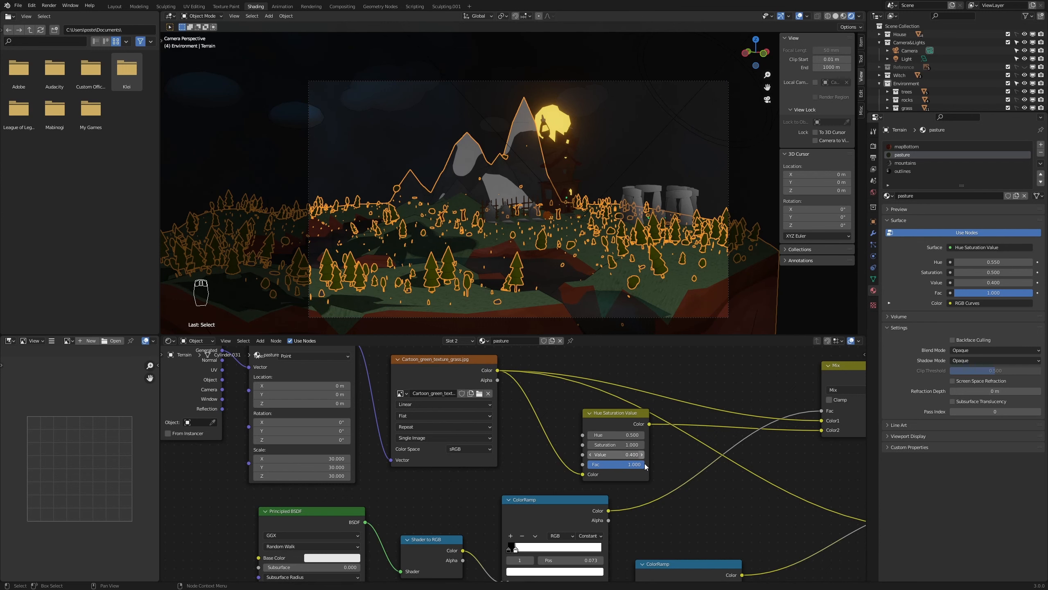
Step: Set the Fresnel ColorRamp's white stop to 0.409 and the Shader to RGB ramp's white stop to 0.132 in the pasture material
middle_drag(704, 492, 618, 396)
scroll(593, 521, up, 2)
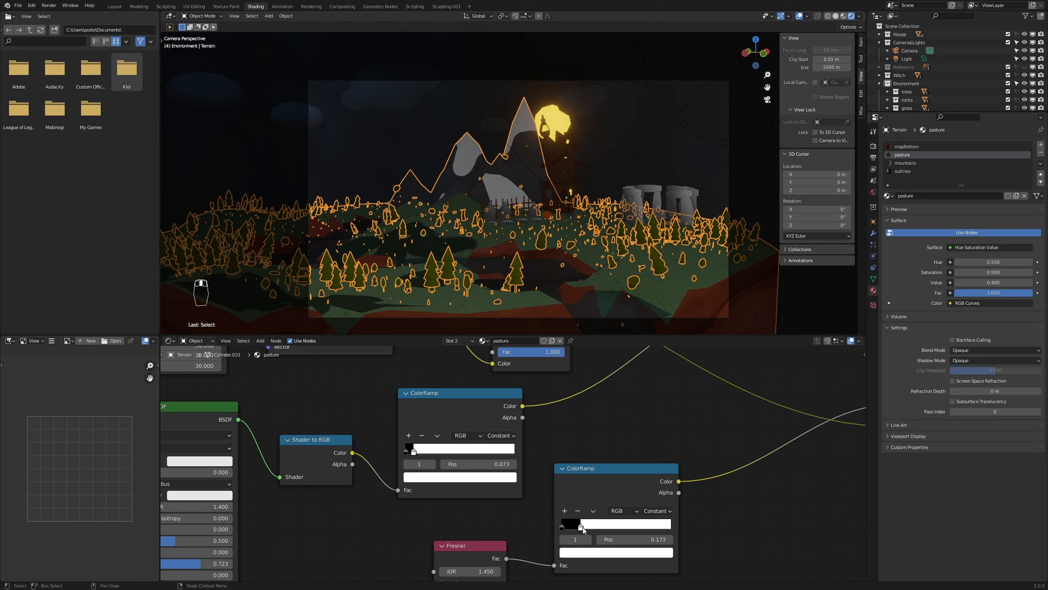
mouse_move(580, 529)
mouse_down()
mouse_move(647, 523)
mouse_move(608, 512)
mouse_up()
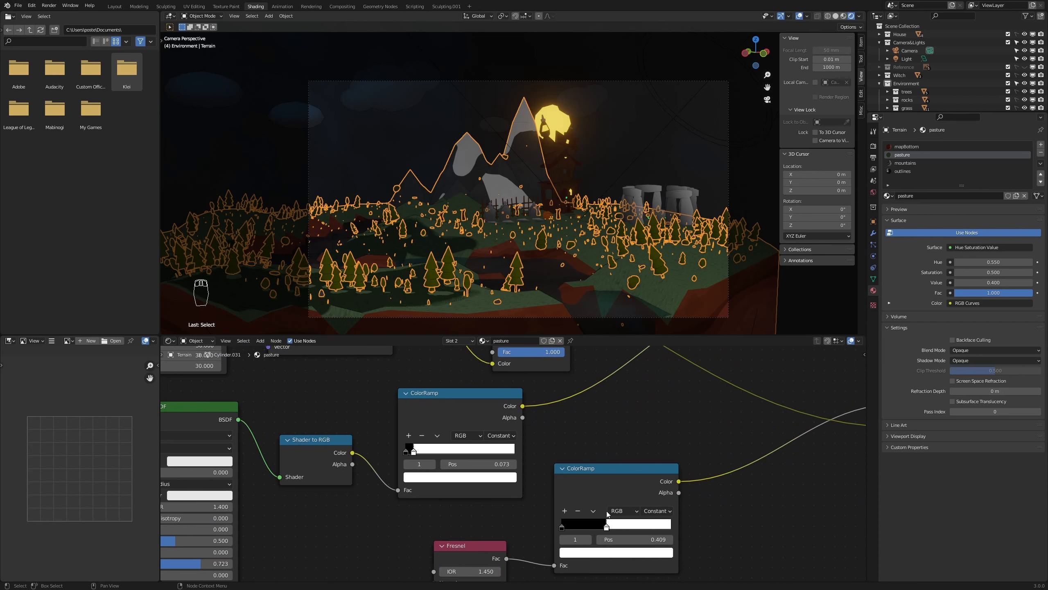
drag(414, 455, 421, 455)
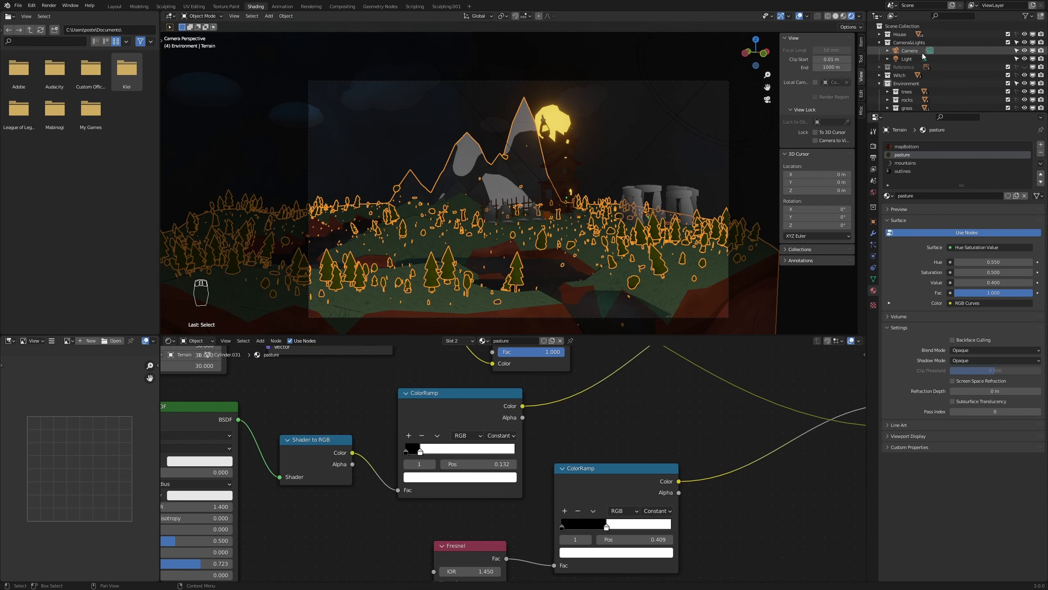
Step: Select the blue area light and lower it about 5.7 m along the Z axis
click(907, 58)
key(g)
key(z)
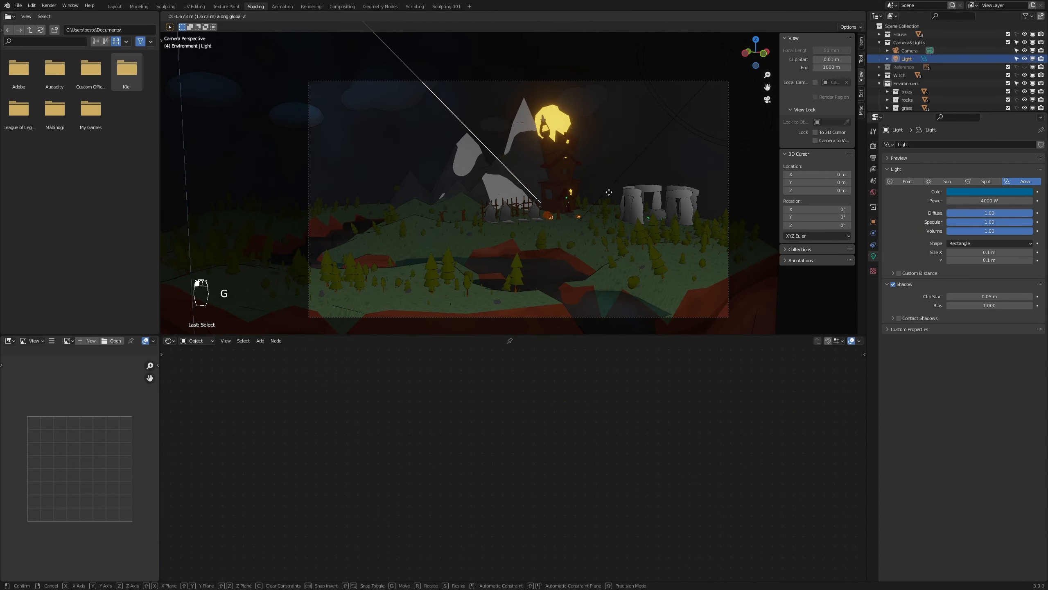
click(638, 304)
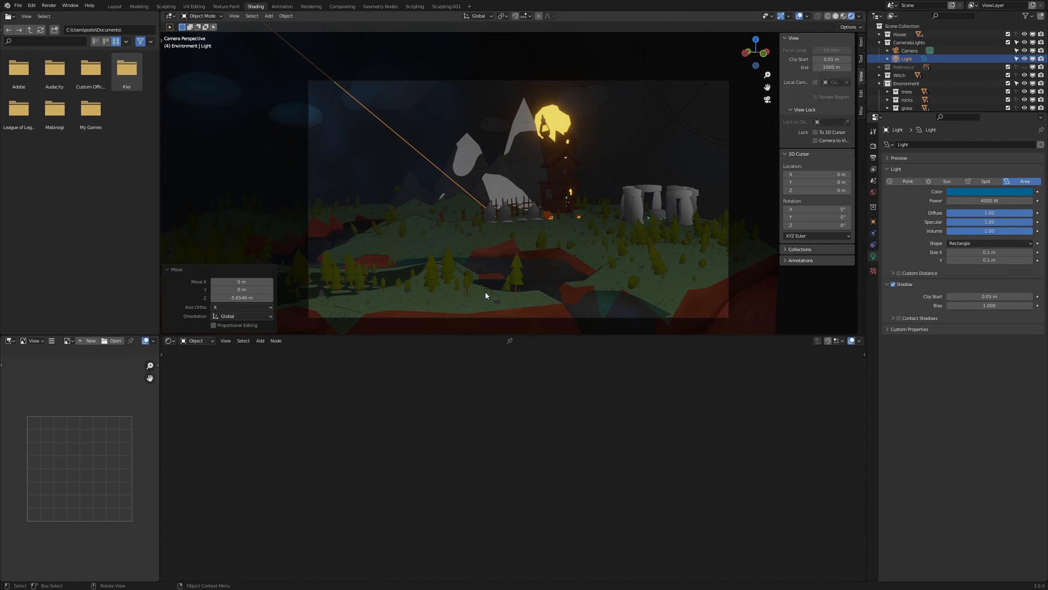
Step: Reselect the terrain and set the white stop of the pasture material's Shader to RGB ColorRamp to 0.055
click(475, 296)
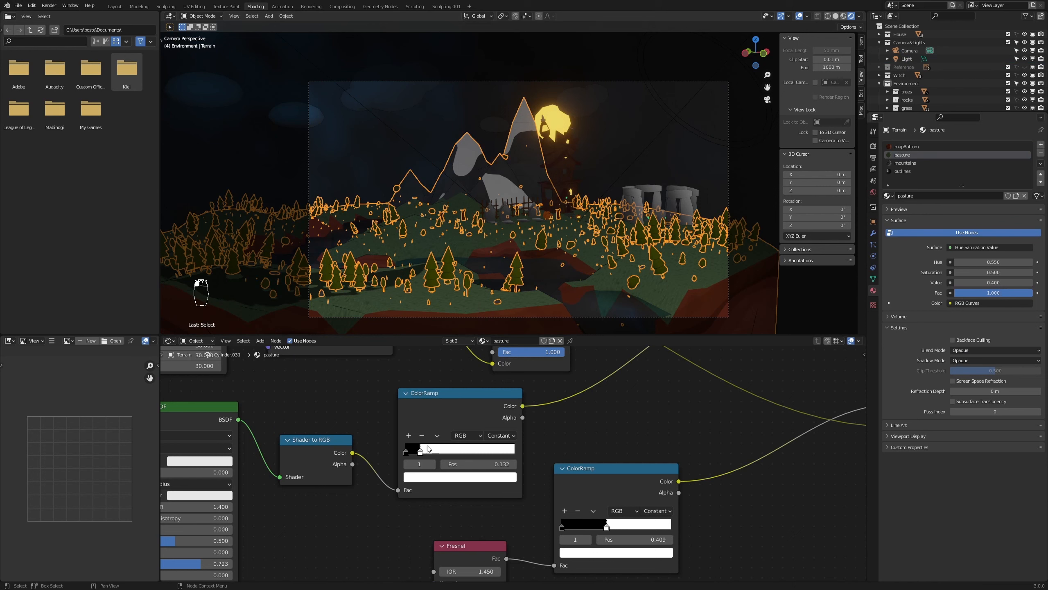
drag(420, 452, 411, 450)
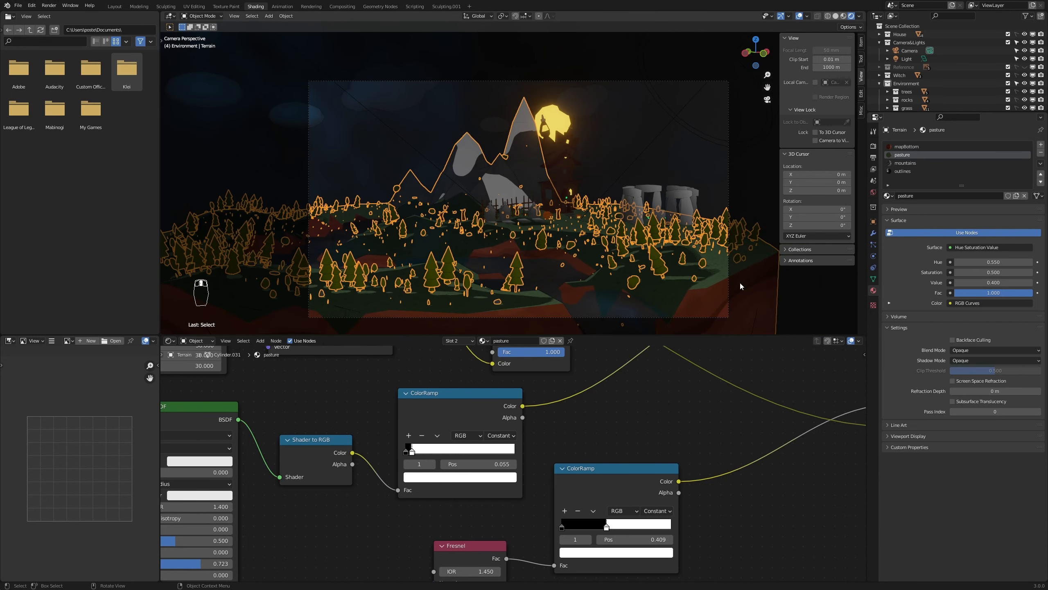
Step: In the river's water material, set the first Mix Shader's factor to 0.542 and the factor of the one mixing in Glossy to 0.342
click(600, 303)
middle_drag(389, 440, 538, 455)
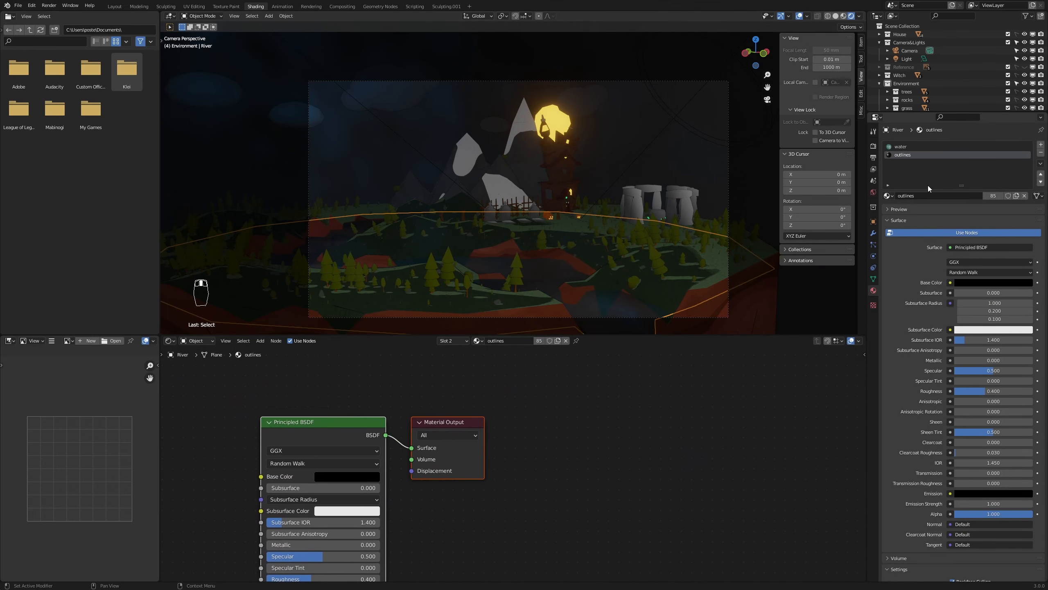
click(900, 147)
middle_drag(483, 436, 401, 403)
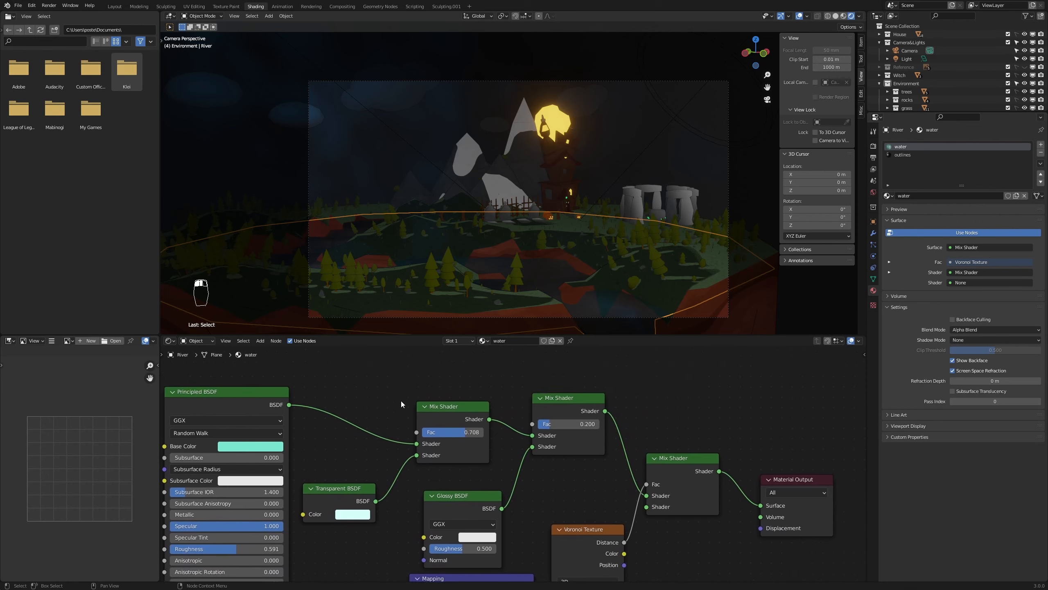
scroll(402, 404, up, 2)
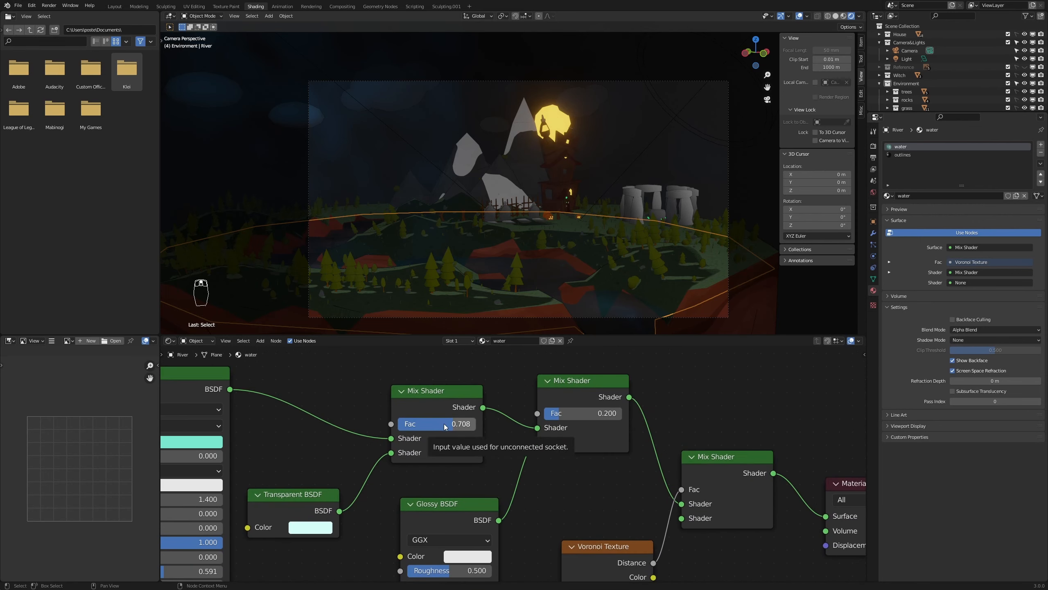
drag(445, 427, 424, 427)
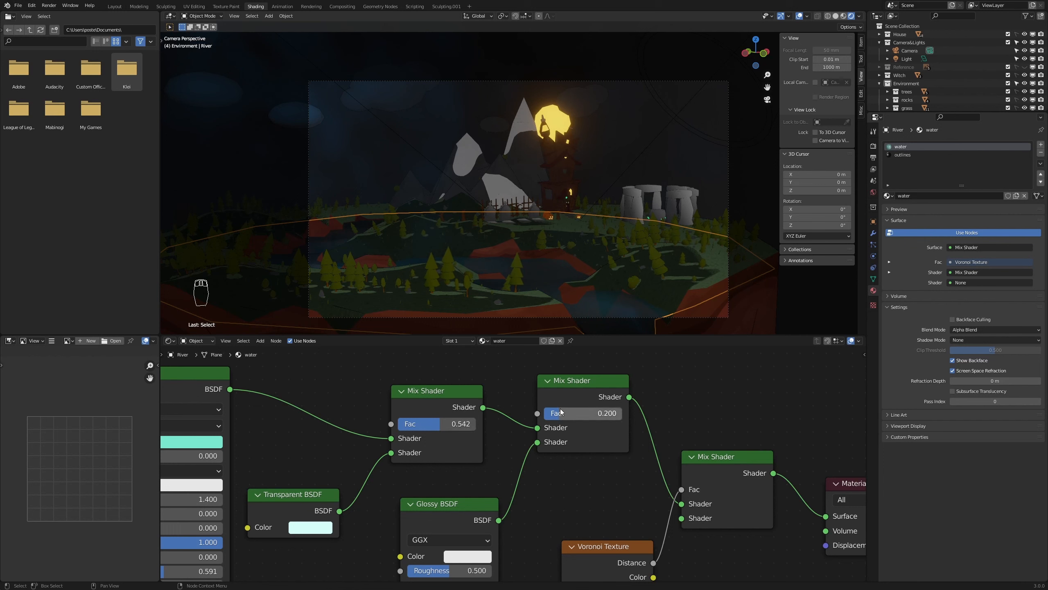
drag(561, 410, 571, 409)
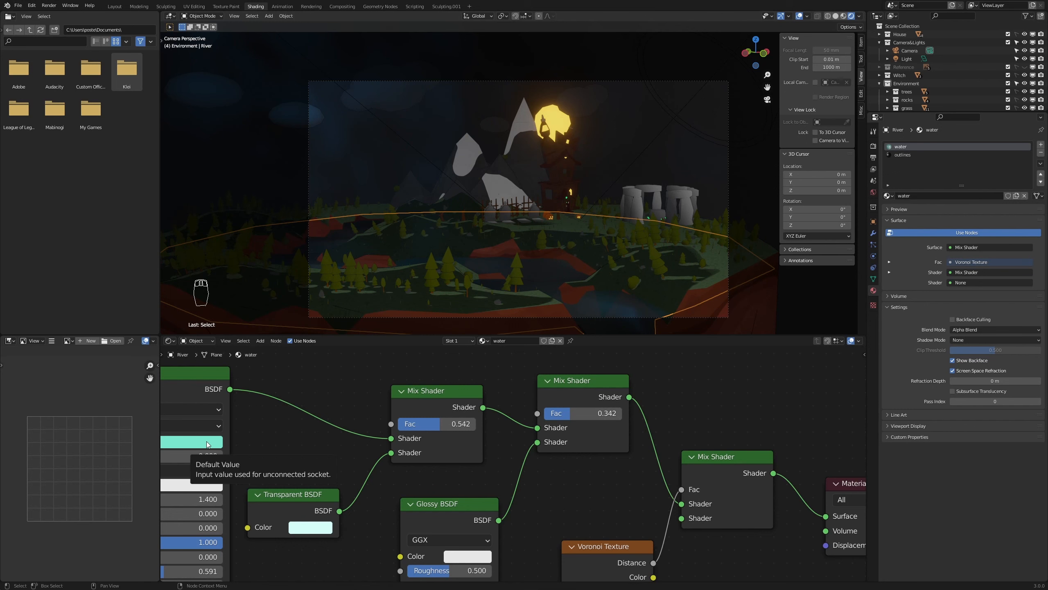
Step: In the terrain's pasture material, feed the grass texture through a Hue Saturation Value node with value 0.400 into the first Mix node
middle_drag(675, 255, 431, 285)
click(499, 176)
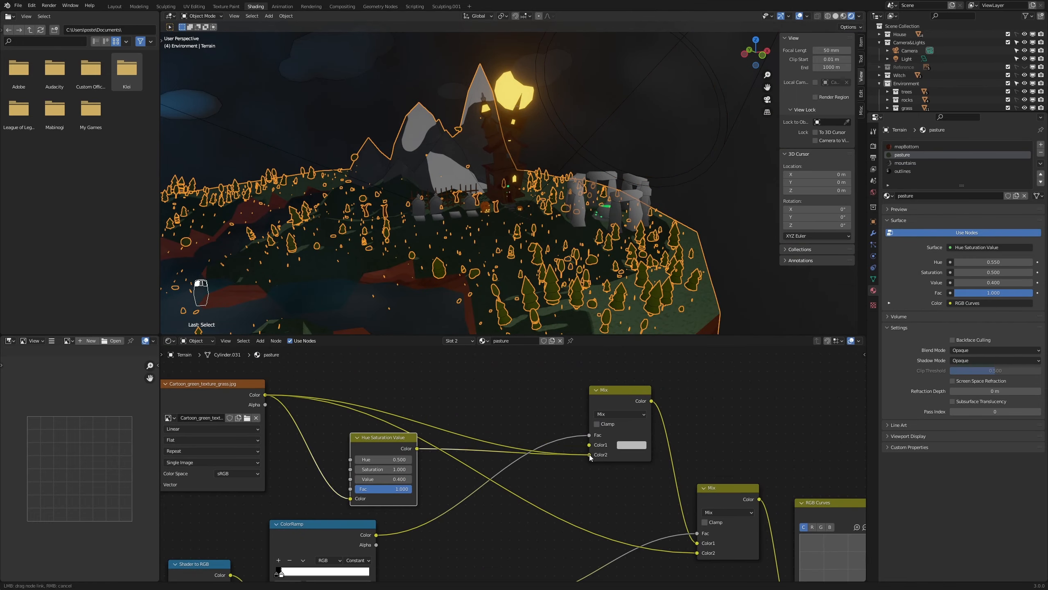
Step: Change the spot light's color to blue and reposition the light
middle_drag(681, 289, 734, 311)
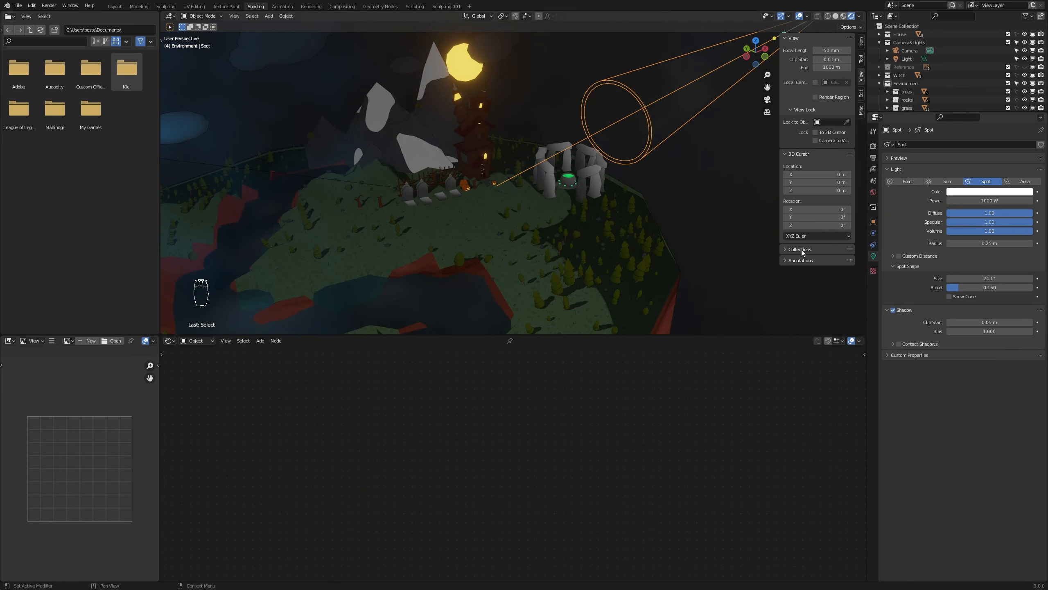
click(989, 191)
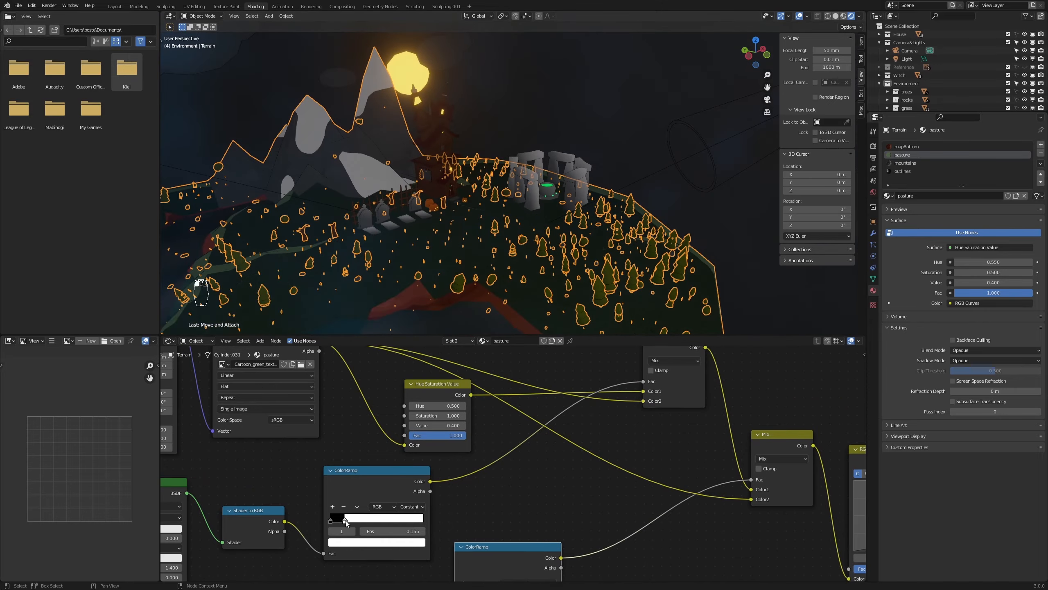
key(g)
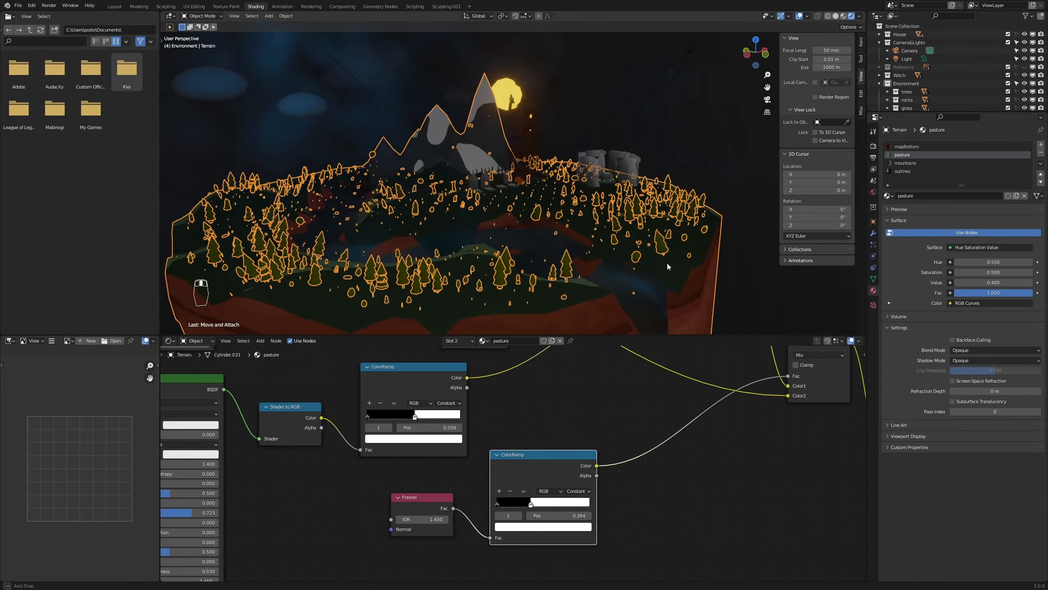
Step: Add an area light and raise it about 25.6 m along the Z axis
middle_drag(668, 266, 625, 294)
scroll(625, 294, down, 4)
middle_drag(655, 239, 682, 228)
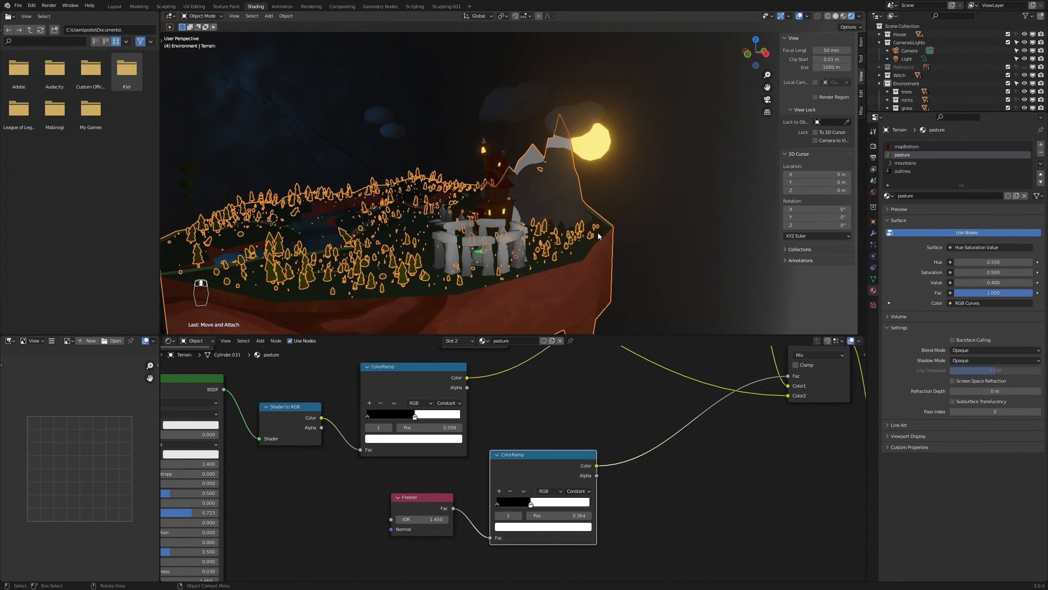
key(shift+a)
mouse_move(598, 233)
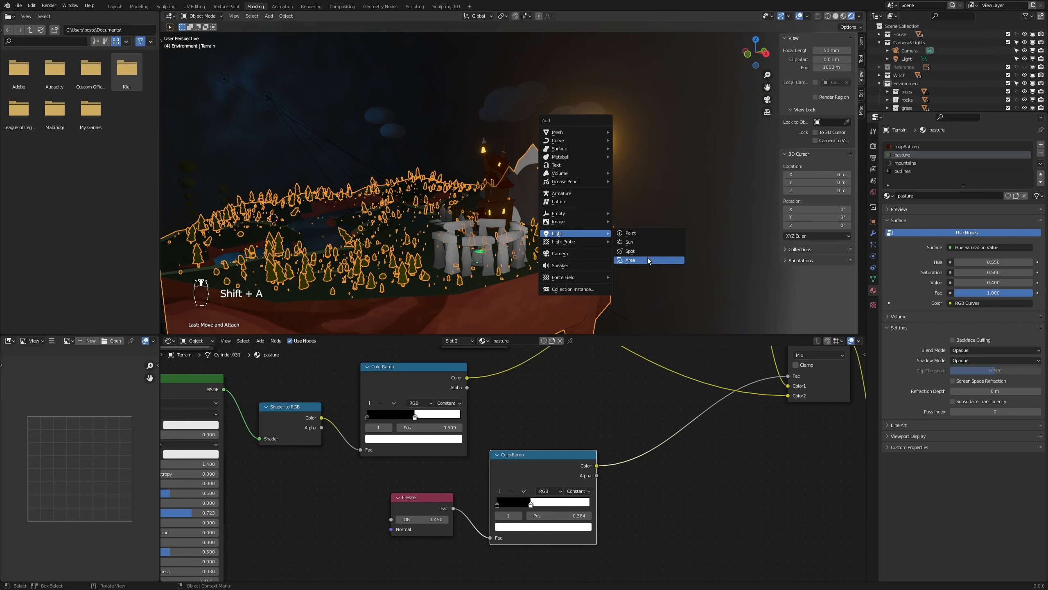
click(648, 260)
scroll(447, 291, down, 5)
key(g)
key(z)
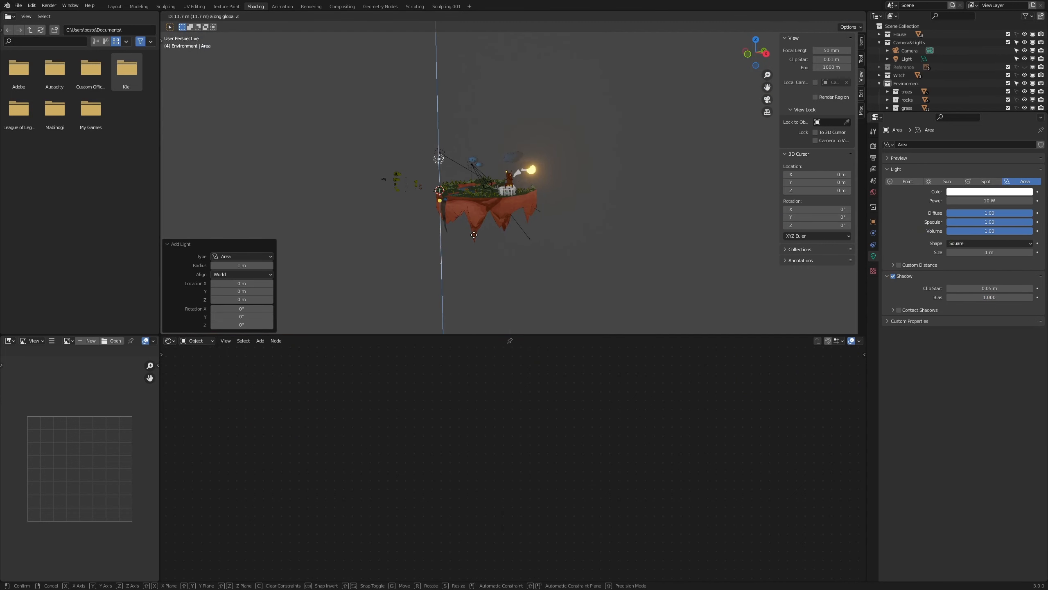
click(481, 214)
Step: Shift the area light about 36.1 m in X and 7.8 m in Y, and rotate it 60.6° toward the house
key(KP_7)
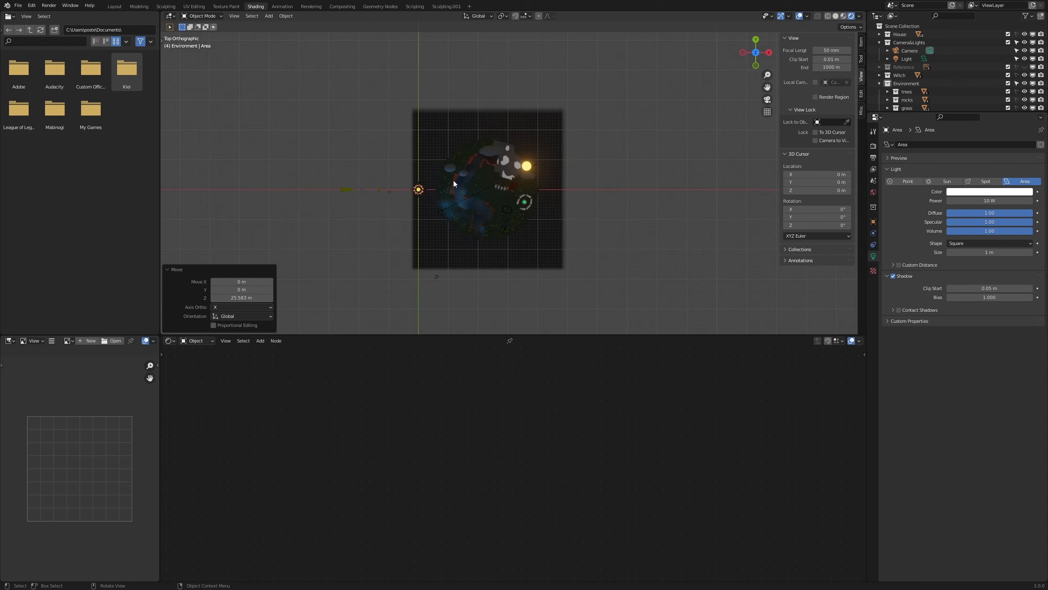
key(g)
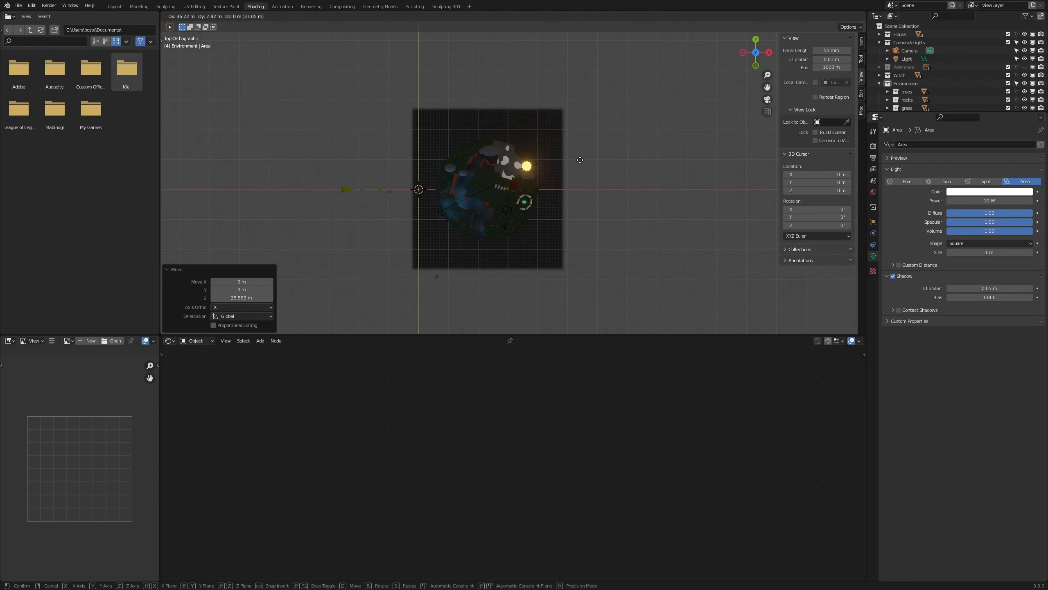
click(578, 160)
scroll(617, 186, up, 3)
middle_drag(617, 186, 692, 292)
key(r)
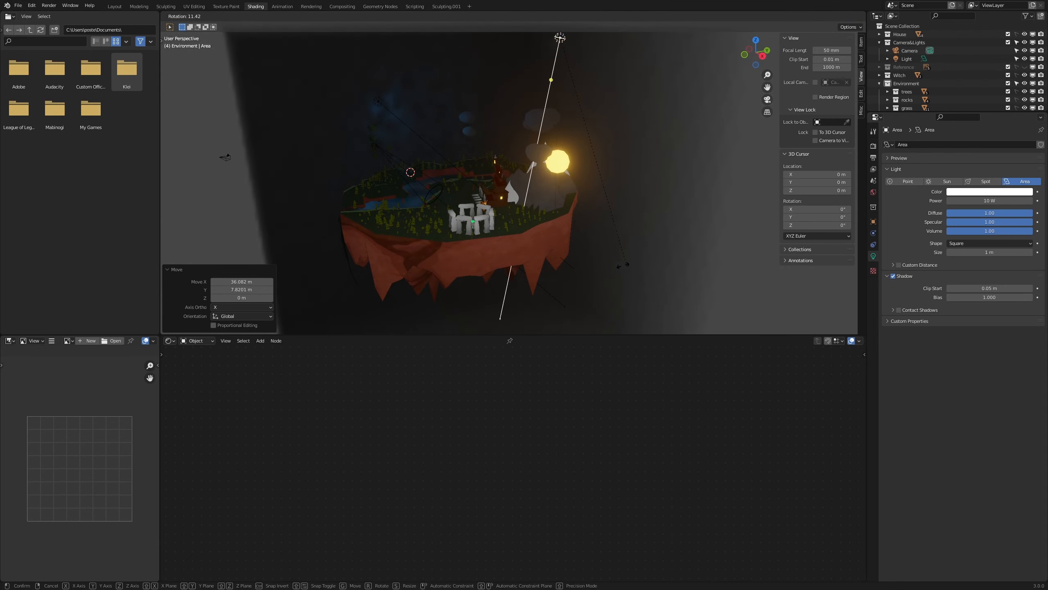
click(474, 170)
Step: Lower the area light about 15.4 m along Z and nudge it into place beside the moon
key(g)
key(z)
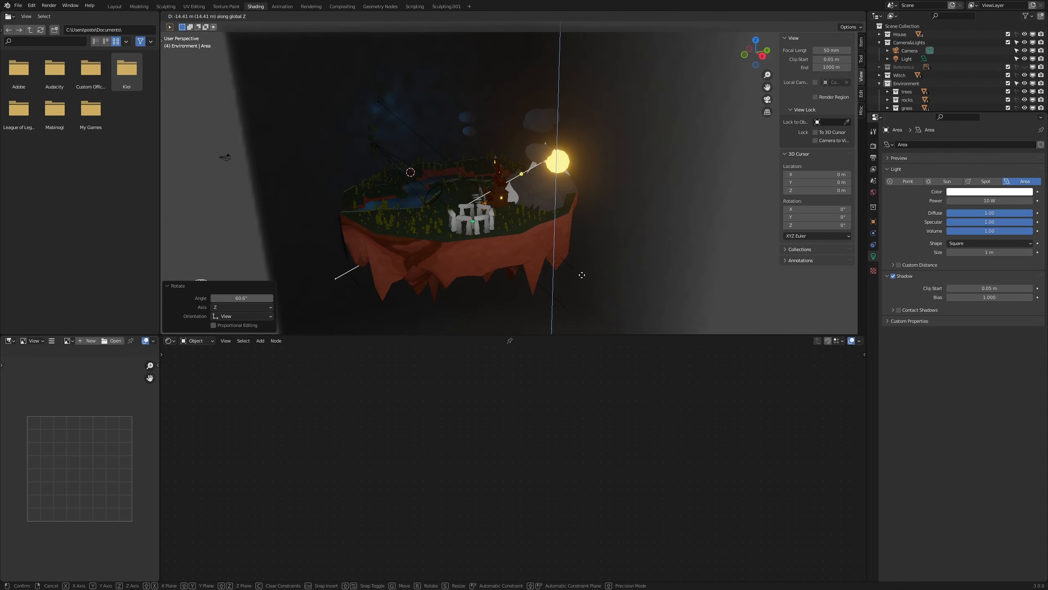
click(615, 232)
scroll(631, 230, up, 5)
key(g)
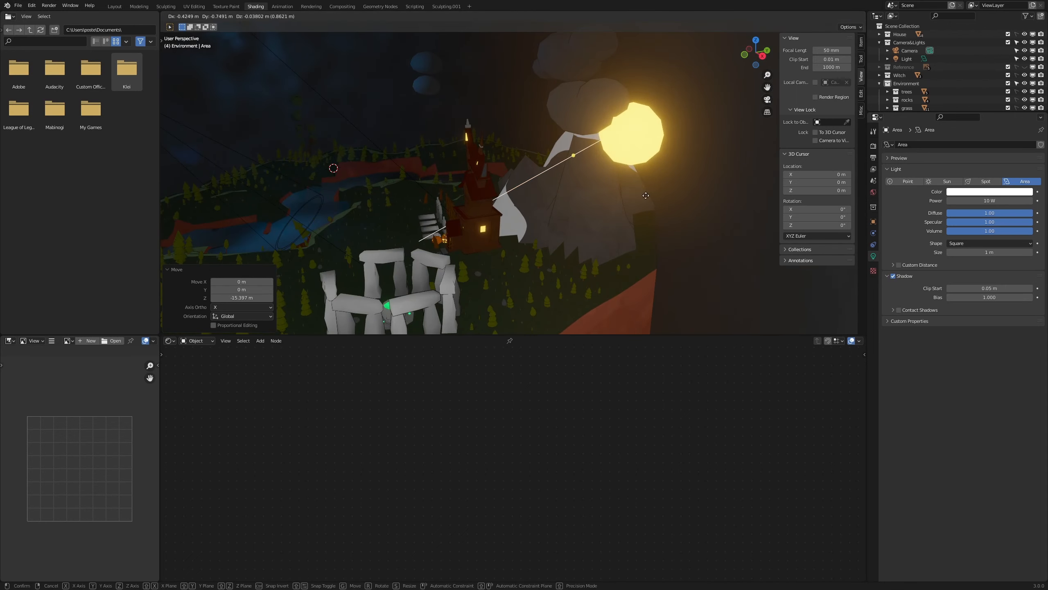
click(651, 206)
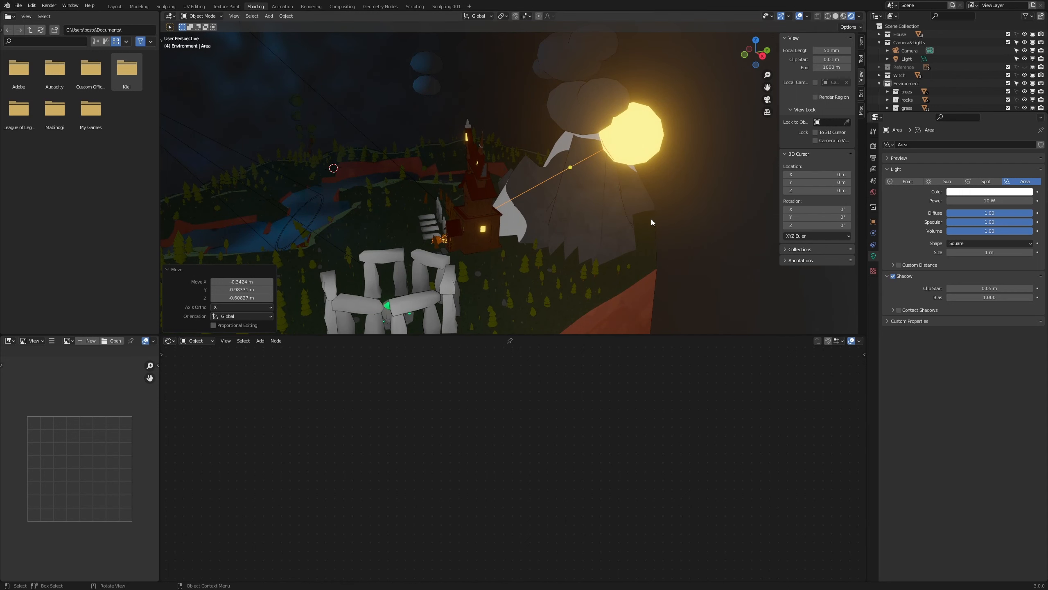
Step: Fine-tune the area light's position in front of the moon and its rotation so it aims past the house
middle_drag(651, 219, 618, 244)
key(g)
click(693, 206)
key(g)
click(638, 217)
key(r)
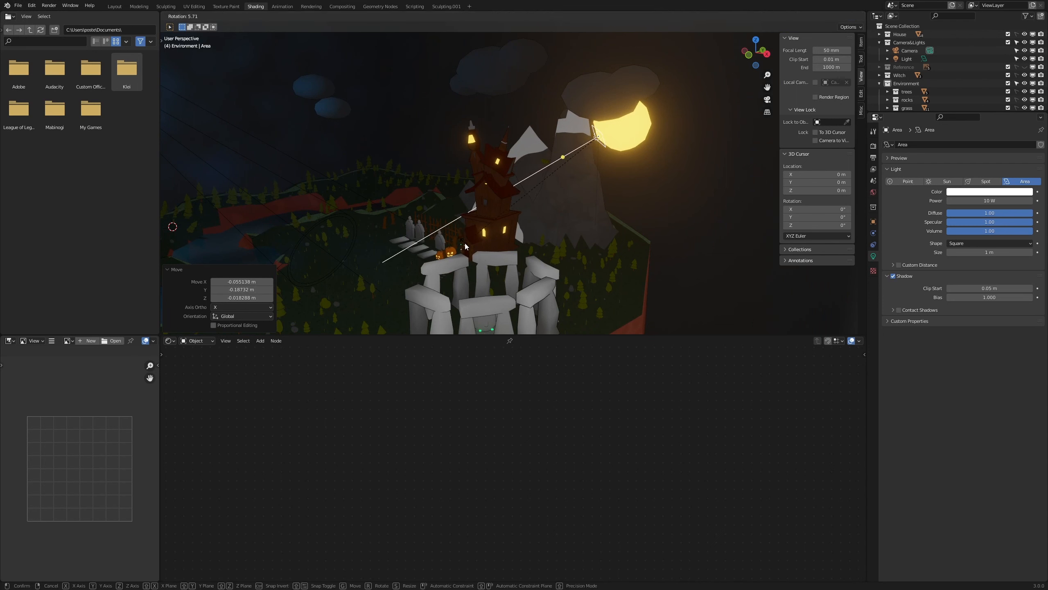
click(647, 153)
Step: Copy the moon material's orange emission color to the area light's color
click(633, 132)
click(632, 132)
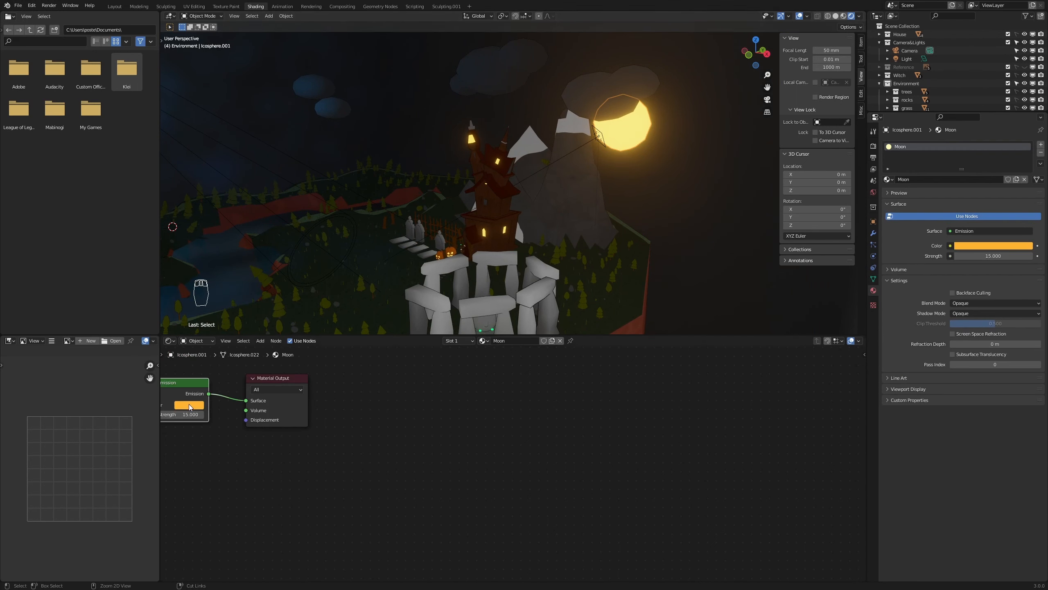
key(ctrl+c)
click(599, 139)
click(599, 138)
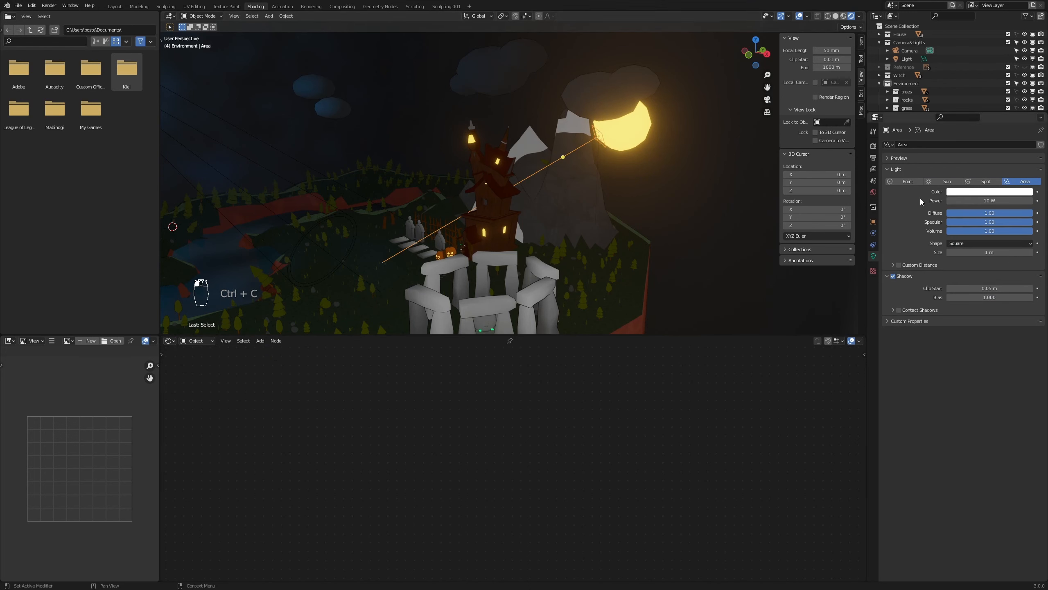
key(ctrl+v)
Step: Set the orange area light's power to 4000 W and enable its contact shadows
click(958, 201)
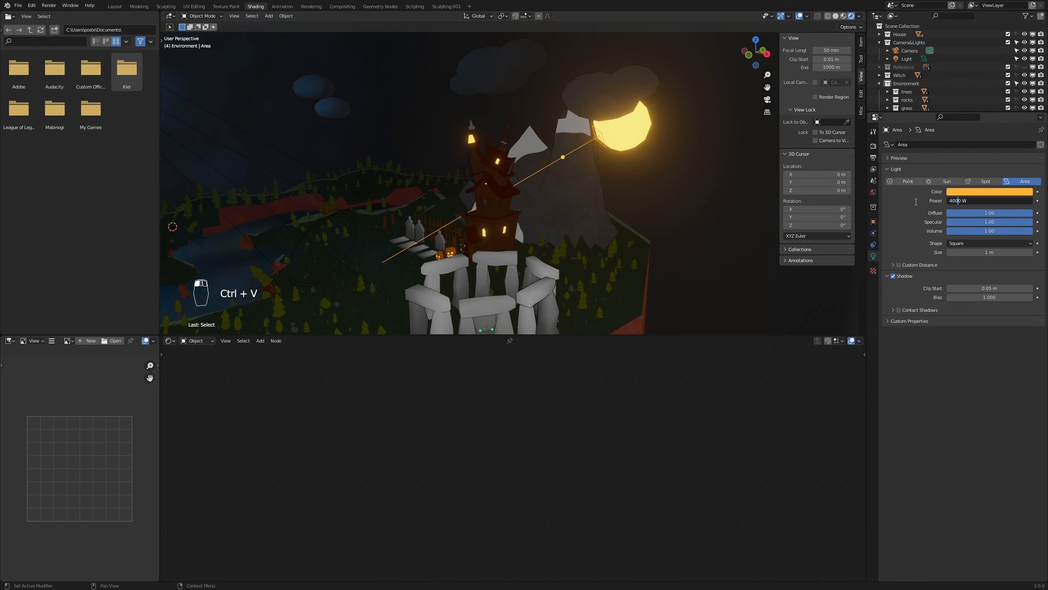
key(Return)
middle_drag(611, 261, 683, 244)
scroll(683, 244, up, 4)
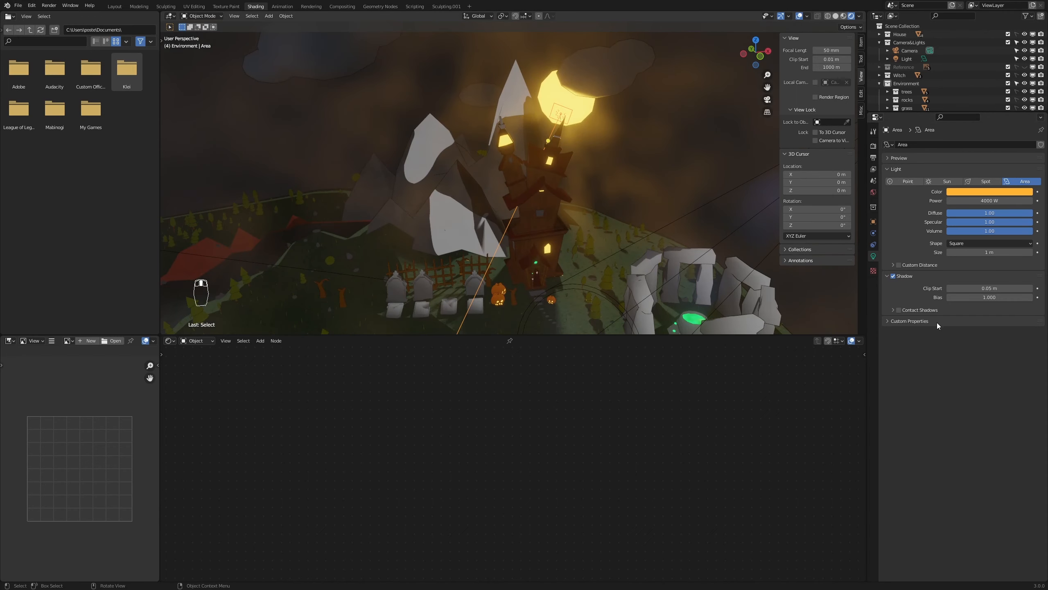
click(900, 310)
scroll(620, 261, down, 8)
scroll(621, 262, up, 6)
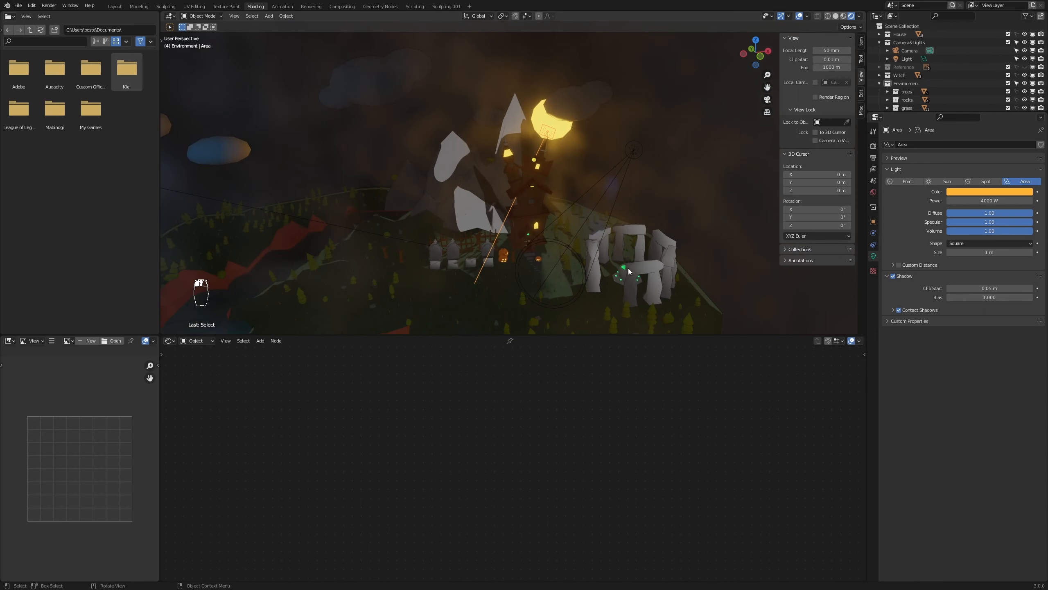
click(635, 154)
click(632, 154)
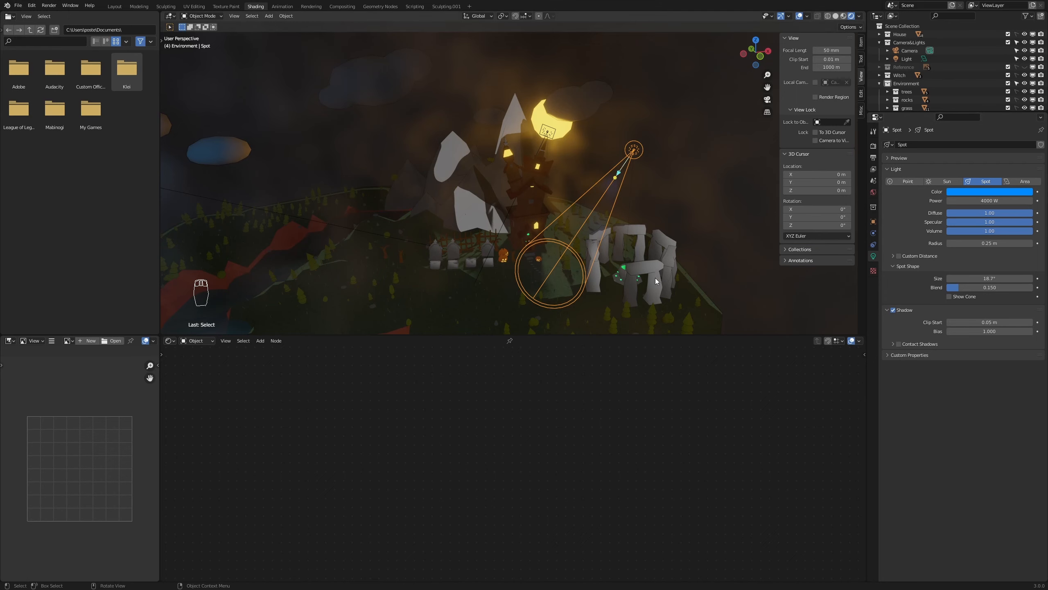
ctrl+middle_drag(656, 281, 673, 241)
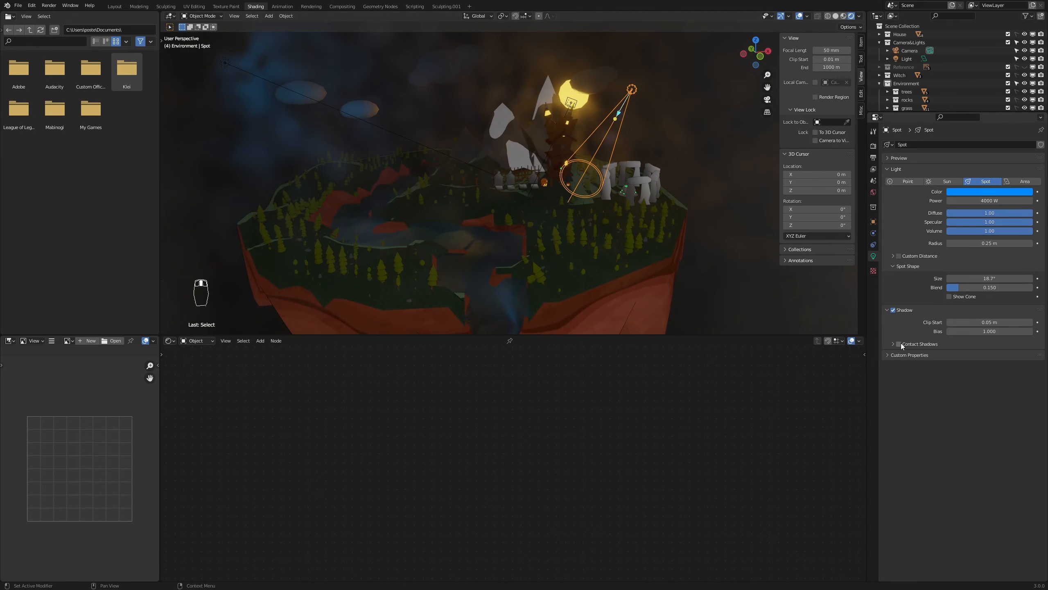
scroll(522, 251, up, 2)
Step: In the terrain's pasture material, set the Shader to RGB ramp's white stop to 0.095 and the final hue to 0.560, and adjust the RGB curve
click(503, 267)
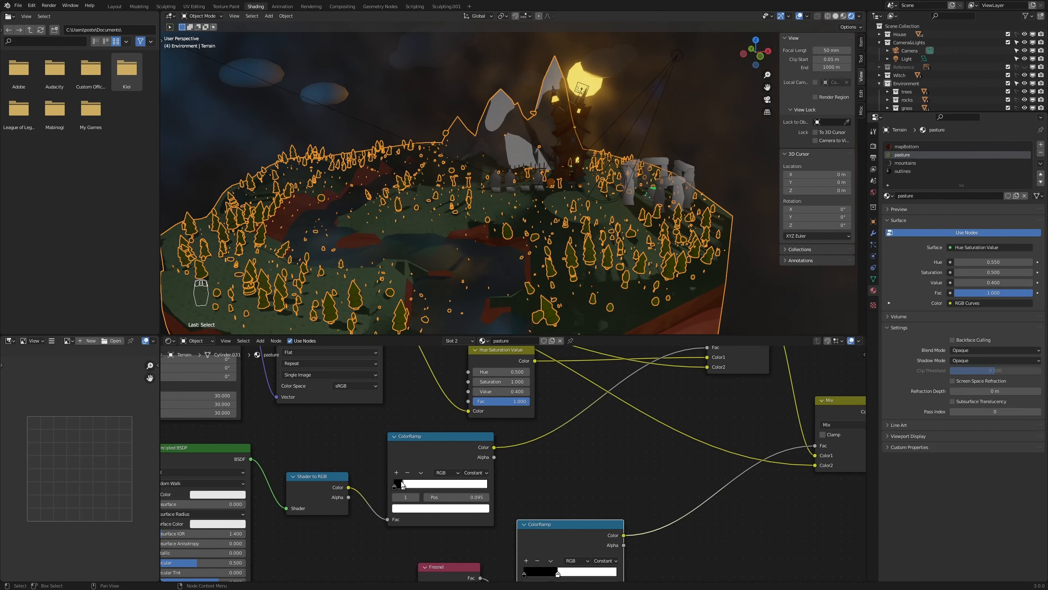
middle_drag(401, 482, 567, 507)
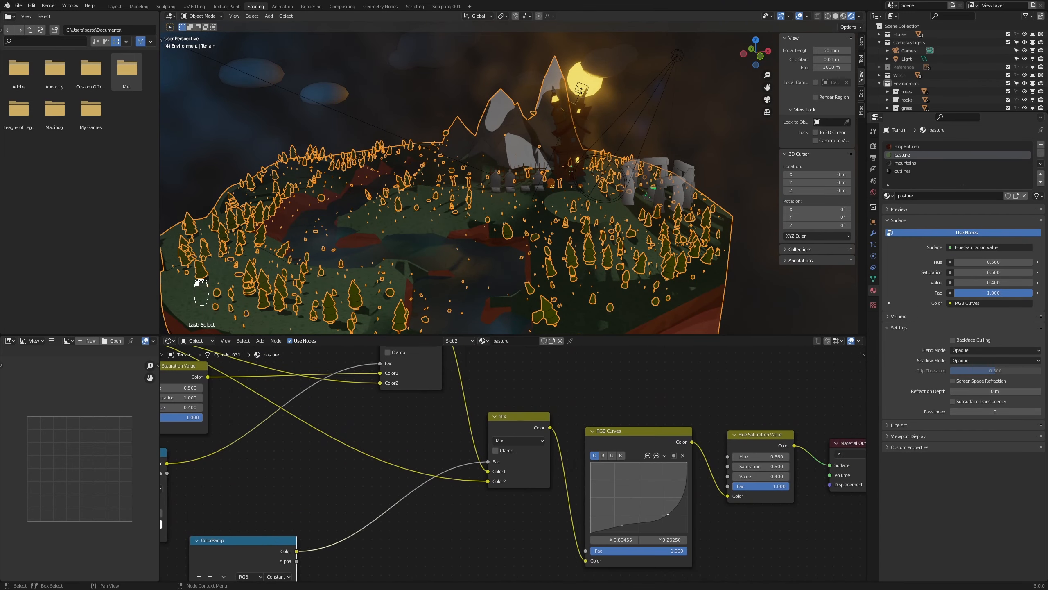
drag(668, 514, 624, 529)
Step: Select the blue spot light and rotate it -11° in the view so its cone points down beside the stone circle
scroll(556, 199, up, 2)
shift+middle_drag(556, 199, 406, 224)
click(465, 229)
key(r)
click(509, 233)
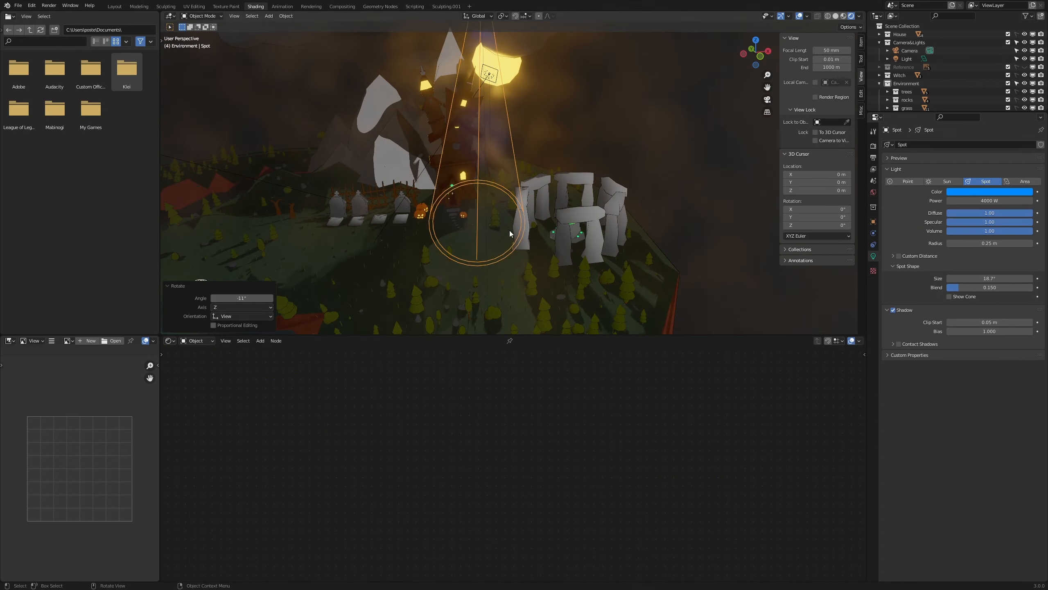
Step: Widen the spot light's cone to 24.6°, raise the light about 0.84 m along Z, and return to the camera view
drag(990, 279, 1003, 278)
key(g)
key(z)
middle_drag(632, 252, 686, 272)
click(644, 243)
scroll(661, 252, down, 4)
key(KP_0)
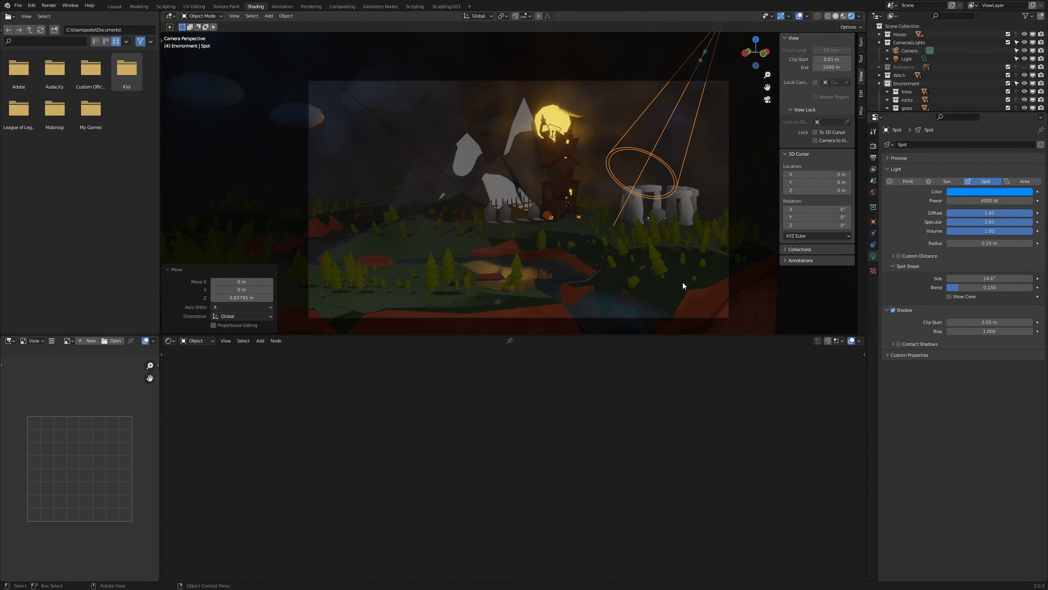
Step: Select the blue area light, try a power of 5000 W, undo that, and turn off the light's shadows
click(429, 160)
double_click(987, 200)
text(5000)
key(Return)
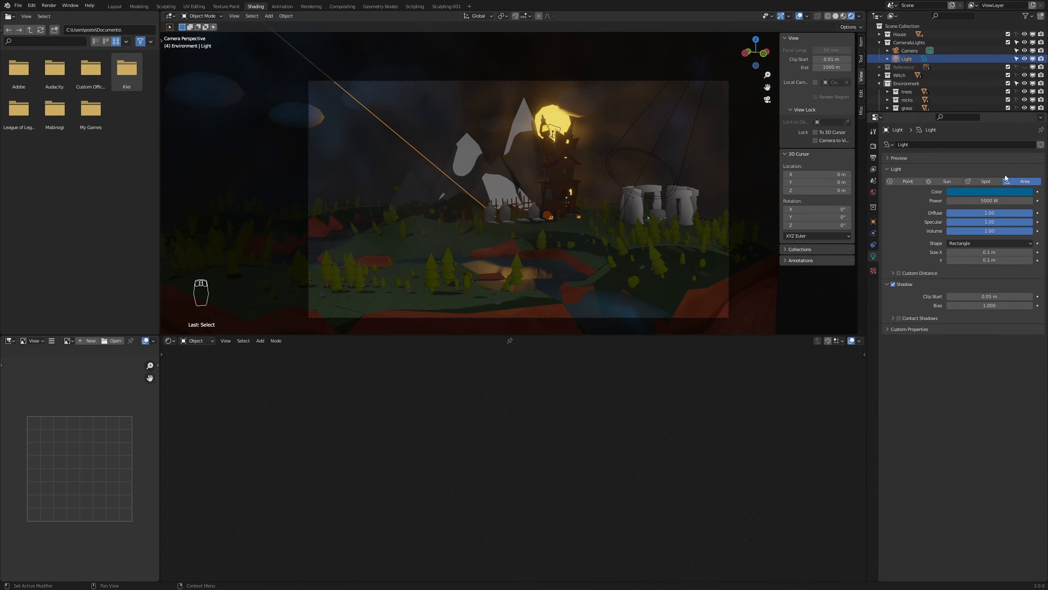
key(ctrl+z)
click(894, 284)
Step: Move the blue area light along the Z axis and rotate it 13.7° in the camera view
key(g)
key(z)
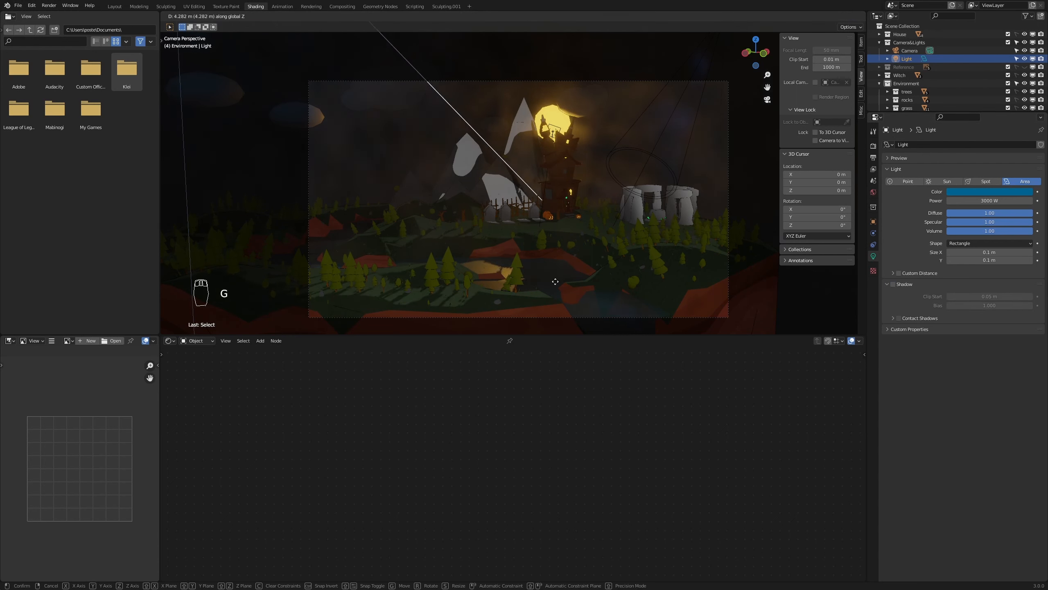
click(576, 228)
key(r)
click(526, 256)
Step: Adjust the blue area light's color and change the spot light's color to cyan
click(989, 191)
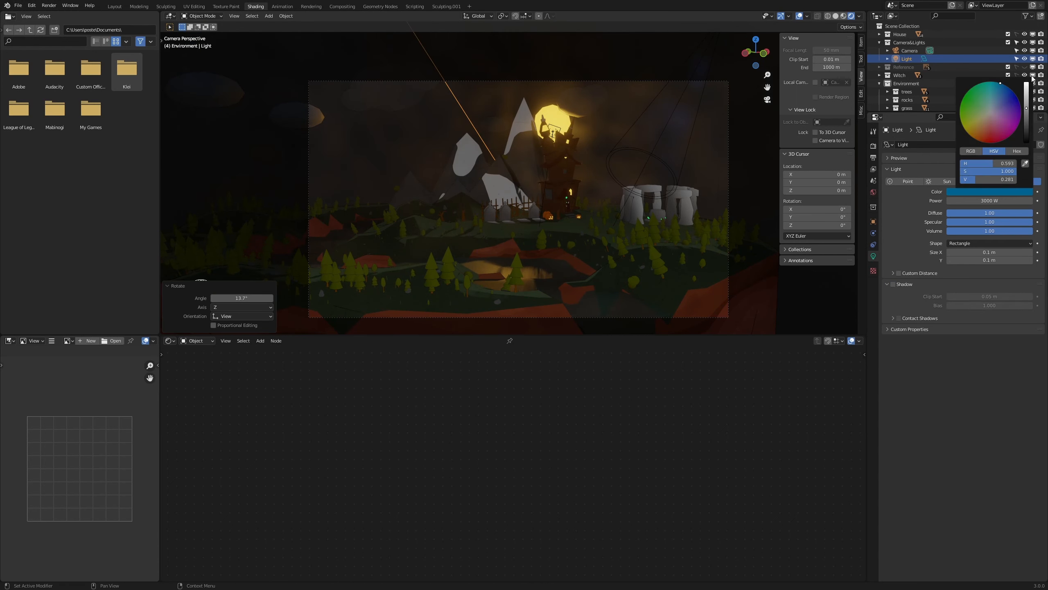
drag(1026, 108, 985, 88)
click(657, 156)
click(657, 156)
click(992, 192)
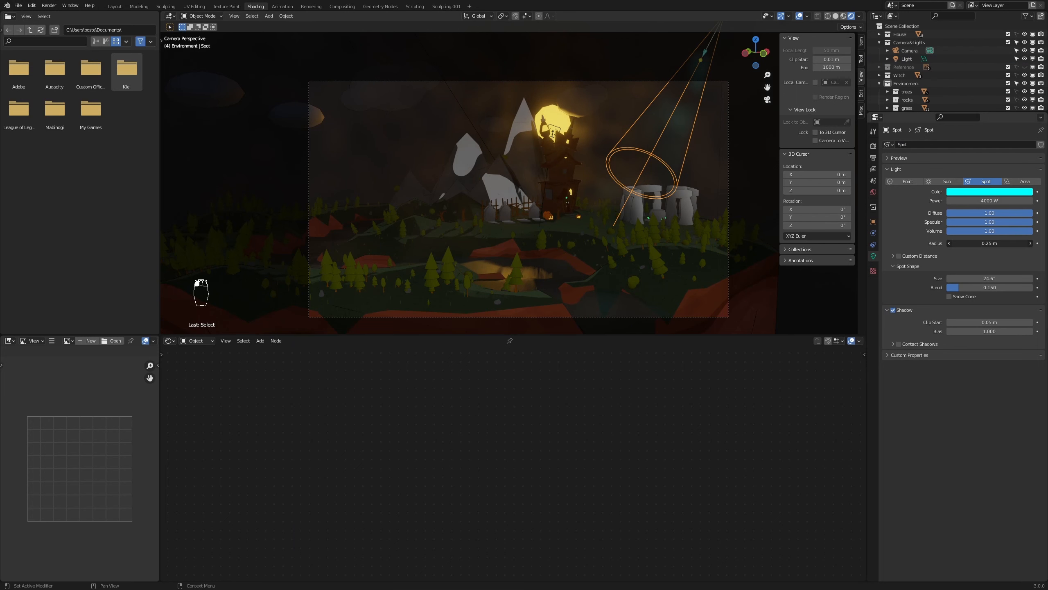
Step: Select the fog volume and adjust its Musgrave Texture settings
click(755, 299)
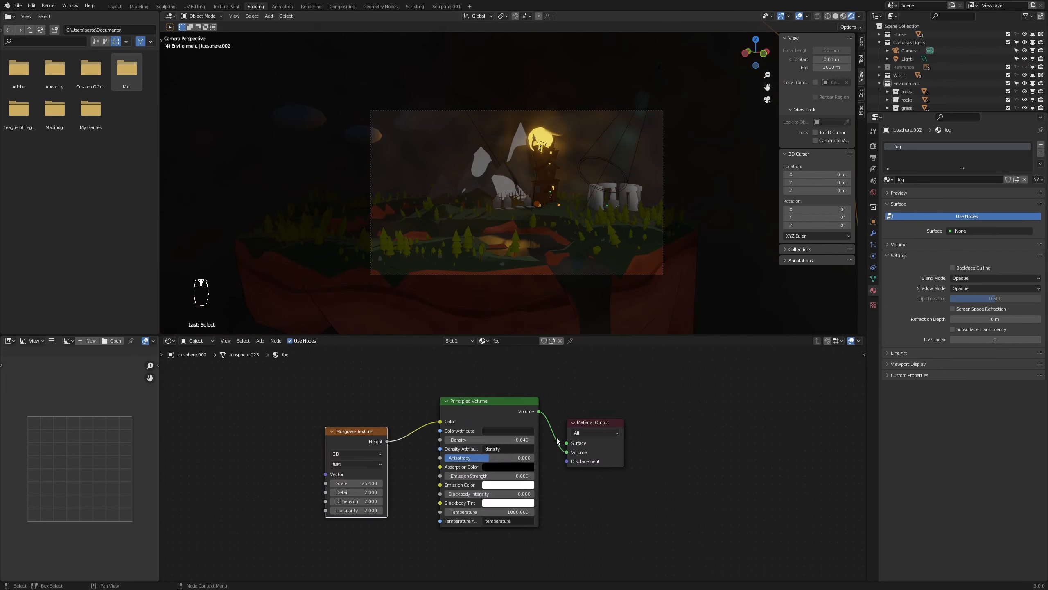
scroll(755, 297, down, 1)
drag(281, 493, 293, 493)
Step: Add a point light and position it in the sky near the mountains, lowering it about 15.6 m along Z
scroll(351, 458, down, 2)
scroll(716, 245, down, 1)
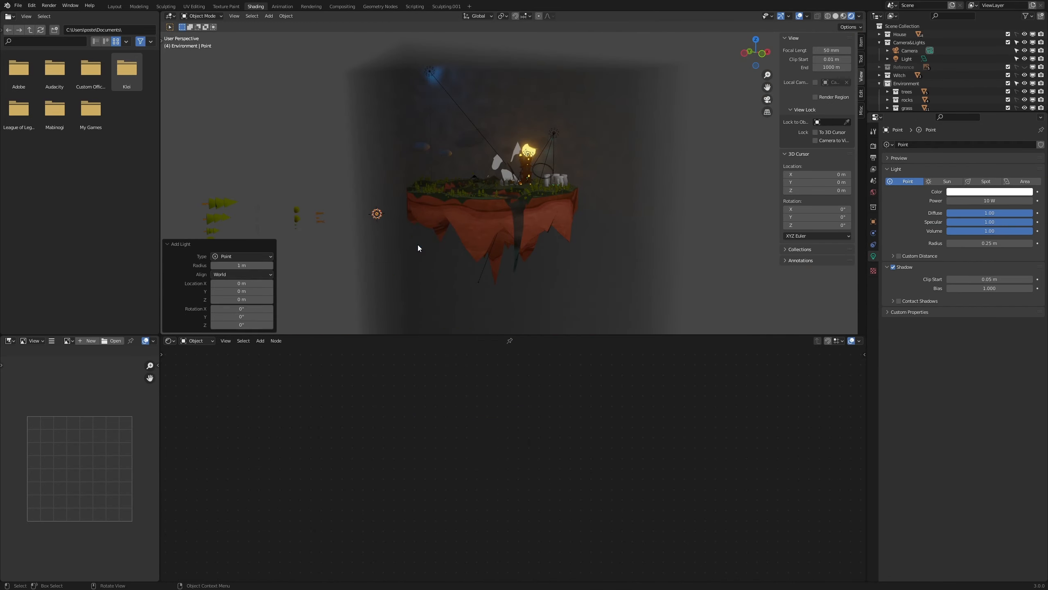
key(KP_7)
key(KP_0)
key(g)
key(z)
click(592, 190)
Step: Set the point light's power to 1000 W and raise the light along the Z axis
click(990, 200)
text(1000)
key(Return)
scroll(528, 242, up, 3)
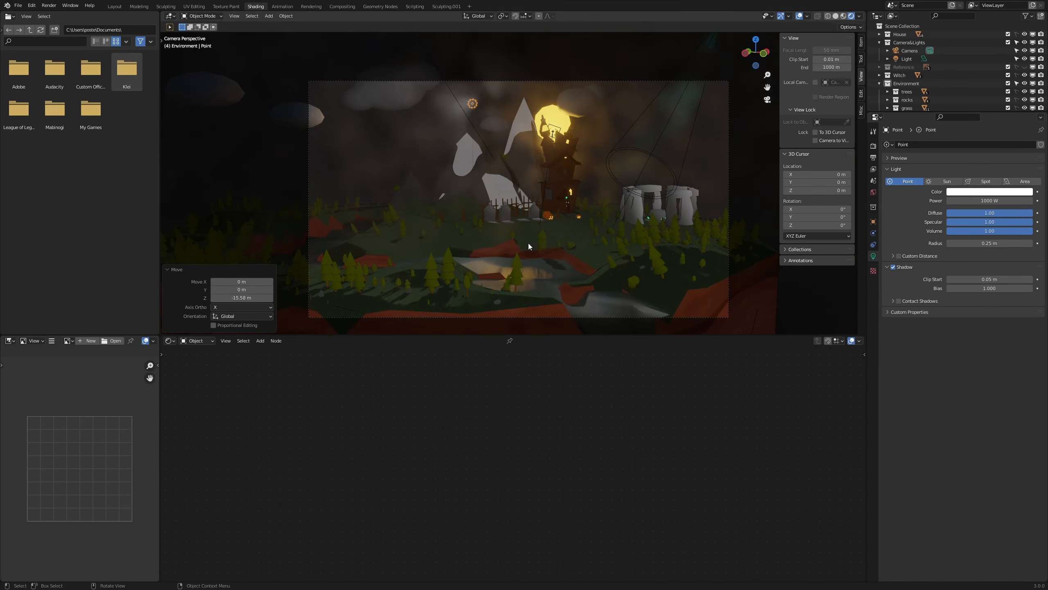
key(g)
key(z)
click(564, 63)
click(990, 191)
click(975, 129)
key(ctrl+z)
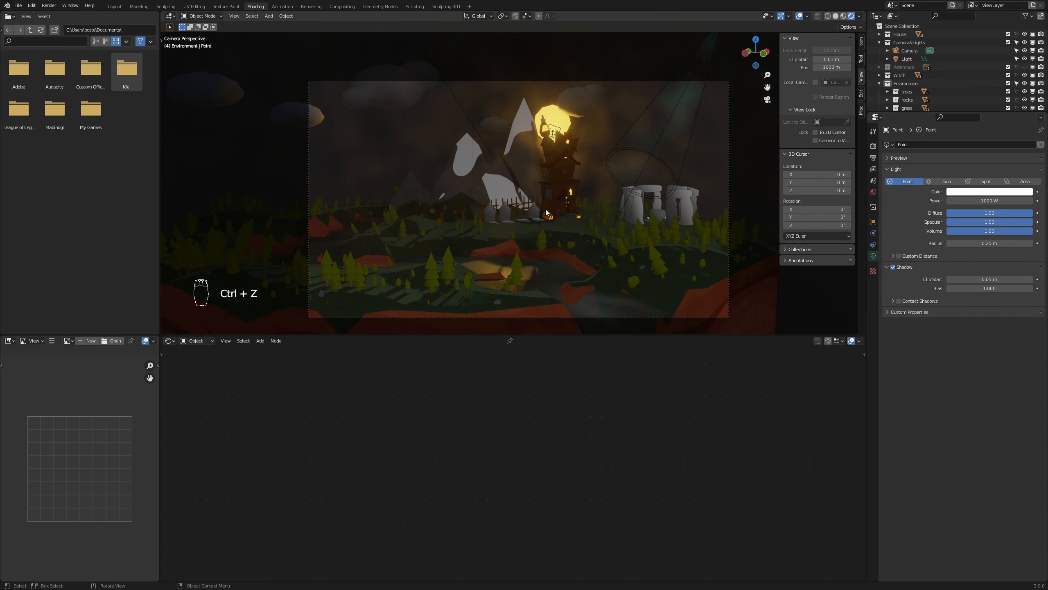
Step: Set the power of the orange area light by the moon to 3000 W
click(558, 125)
click(990, 201)
text(3000)
key(Return)
click(533, 271)
drag(832, 444, 834, 444)
Step: Set the camera's passepartout to 1.000 and reframe the shot with the camera temporarily locked to the view
click(910, 51)
drag(1001, 355, 1032, 355)
click(816, 140)
middle_drag(620, 261, 601, 249)
click(816, 141)
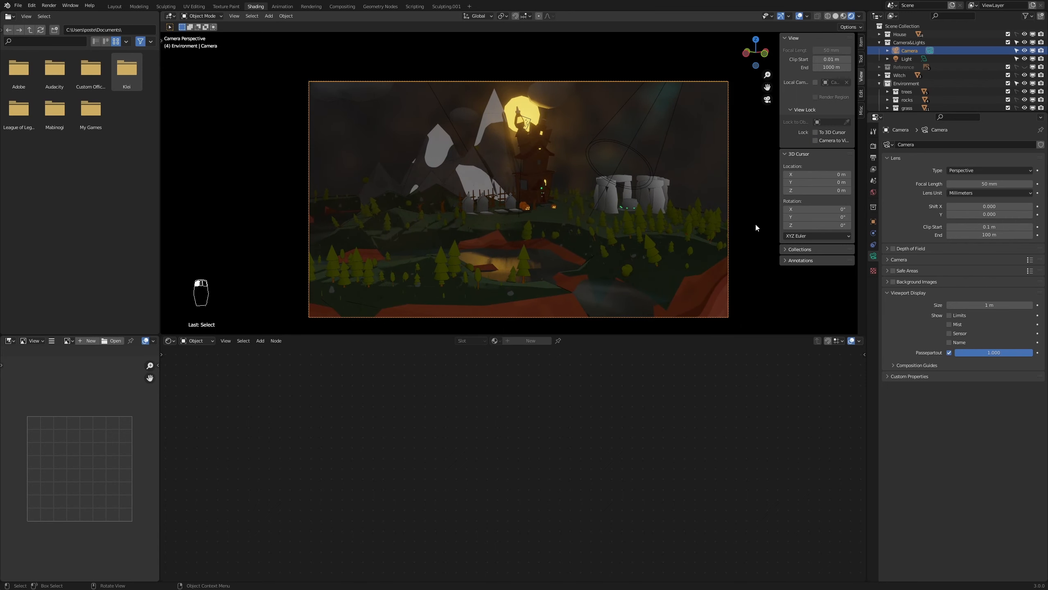
Step: Hide the viewport overlays, render the scene with Eevee, and close the render window
click(799, 16)
click(873, 147)
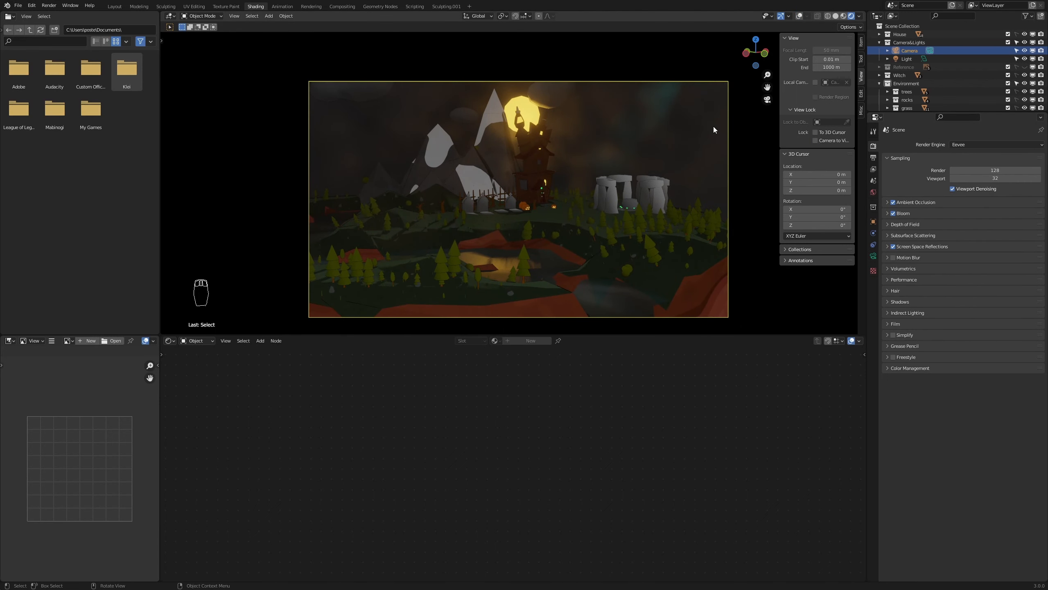
key(F12)
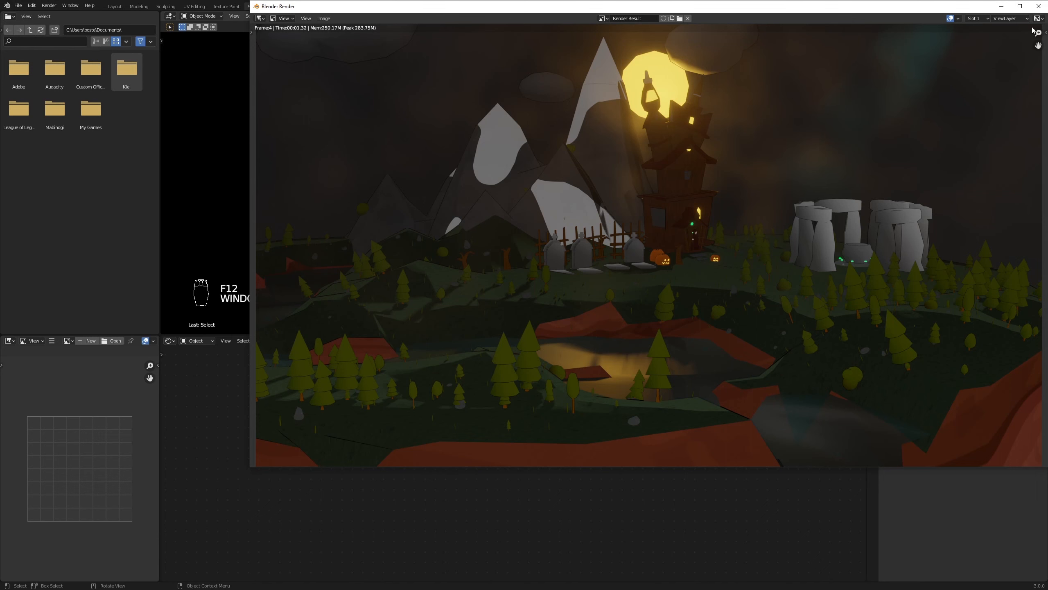
click(1039, 7)
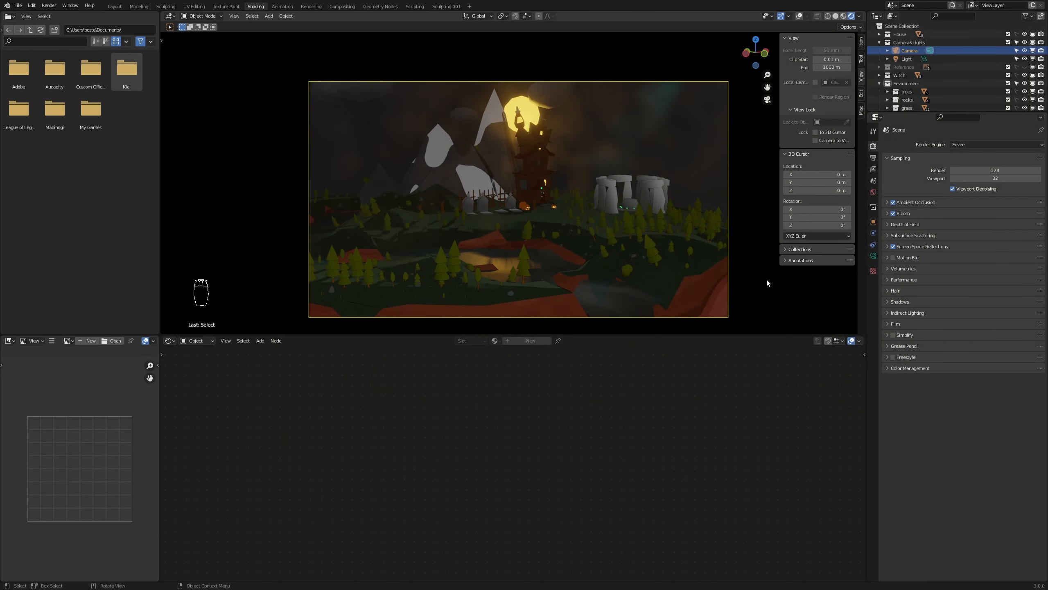